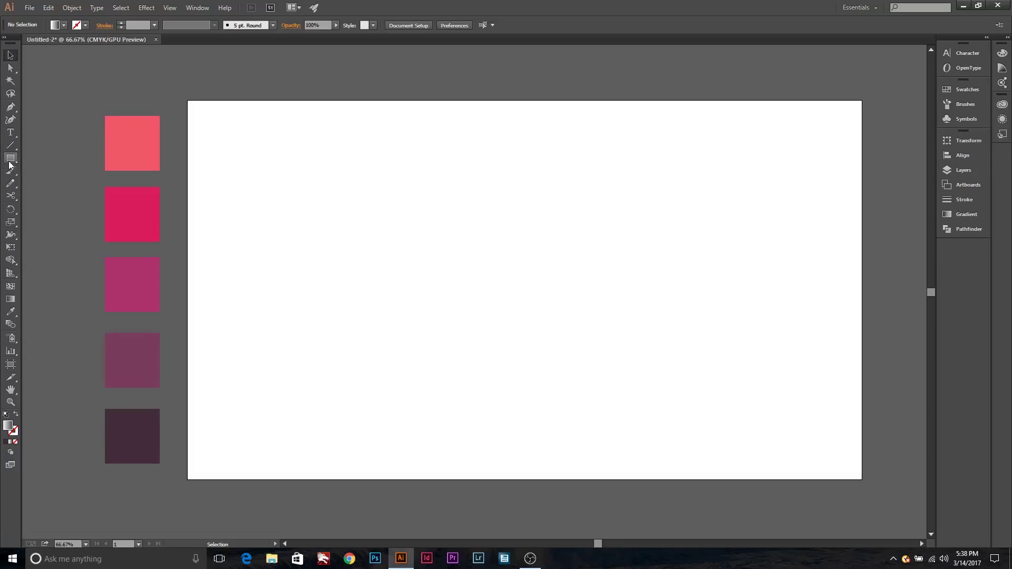
# Draw a 1920x1080 rectangle over the artboard with a -90° linear gradient
pyautogui.moveTo(187, 100); pyautogui.dragTo(861, 479)
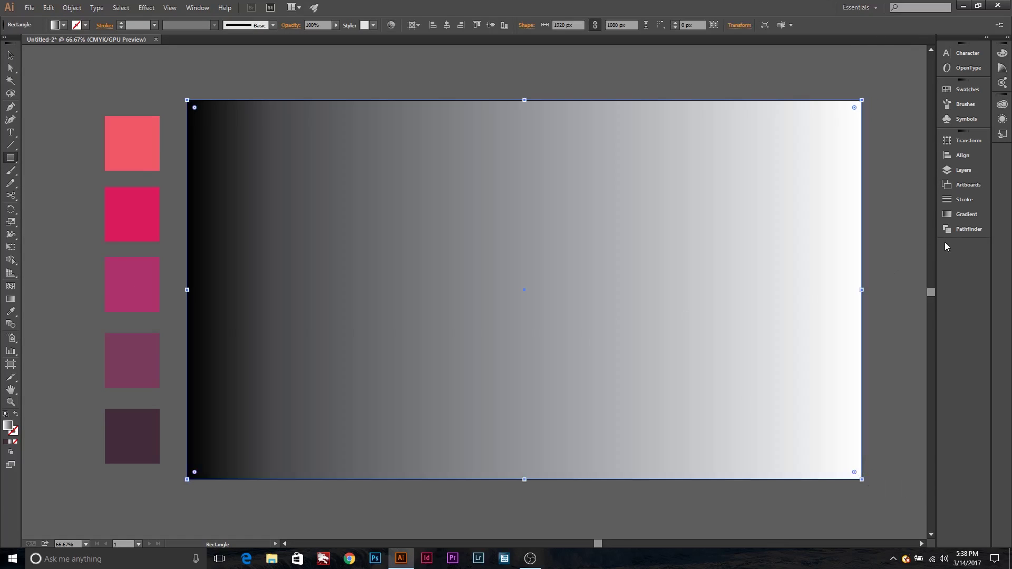
pyautogui.click(965, 214)
pyautogui.click(893, 174)
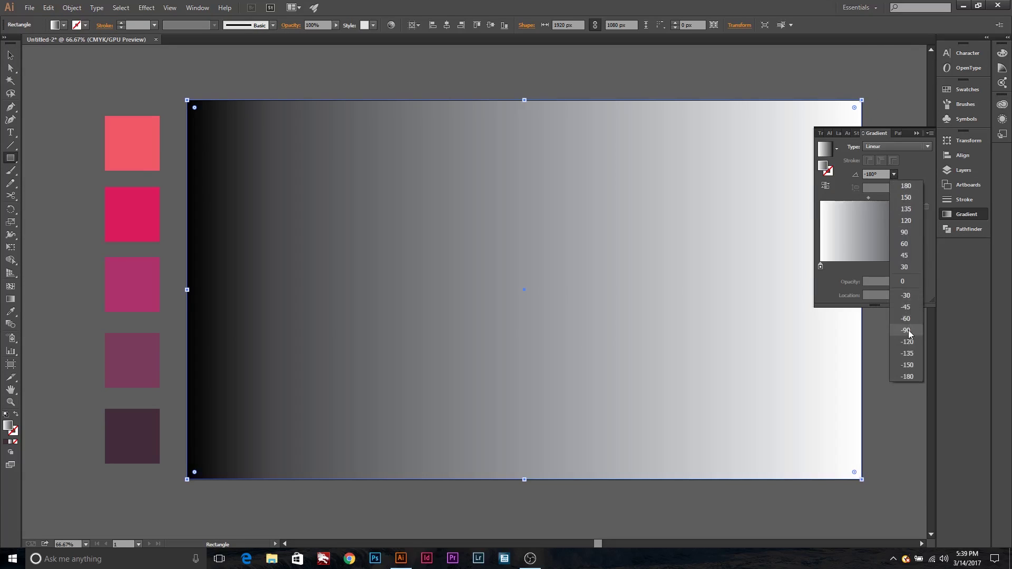
pyautogui.click(908, 329)
# Make the gradient's first stop a lightened pink for the top of the sky
pyautogui.doubleClick(820, 266)
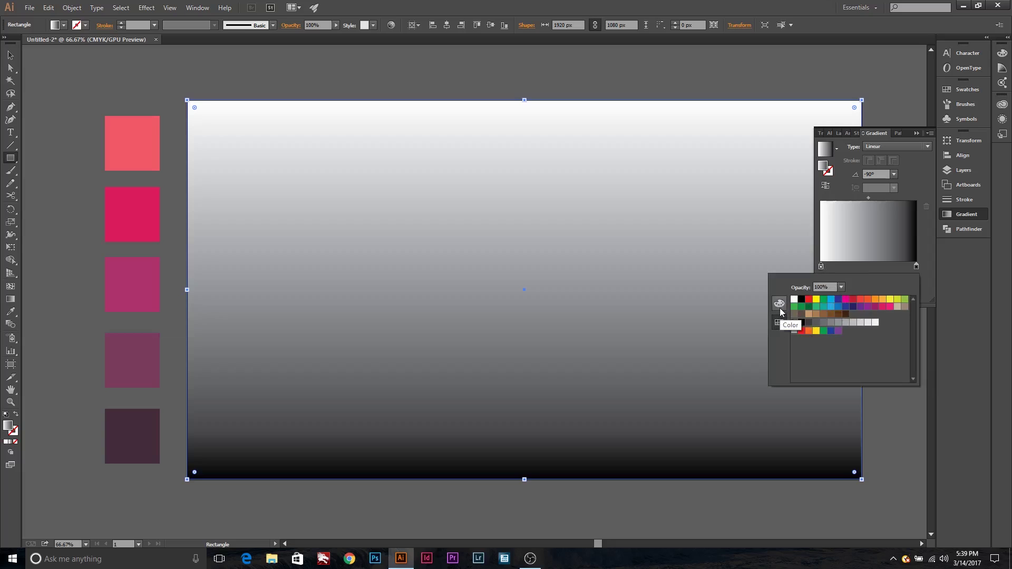
pyautogui.click(889, 307)
pyautogui.click(779, 305)
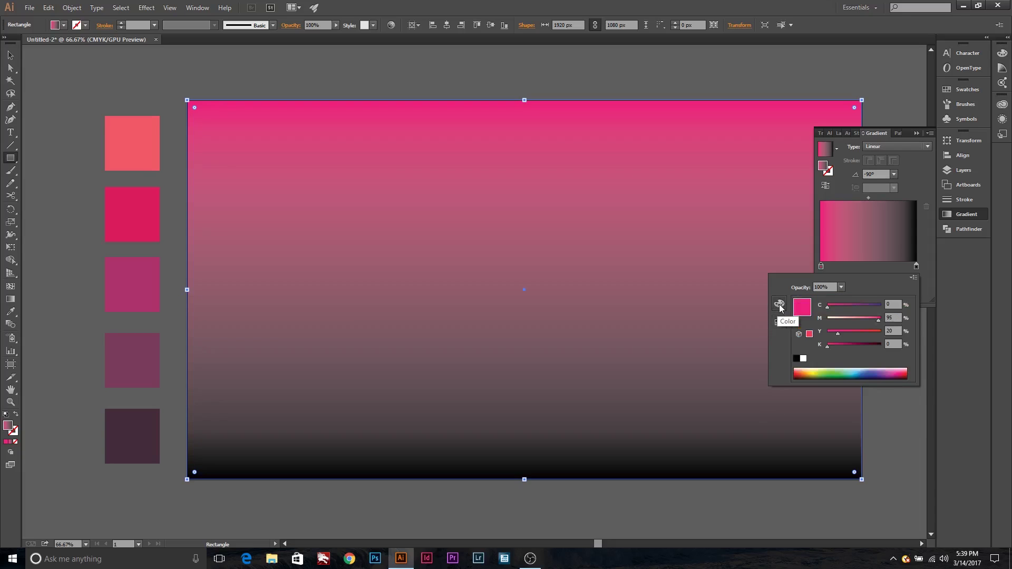
pyautogui.moveTo(873, 318); pyautogui.dragTo(862, 318)
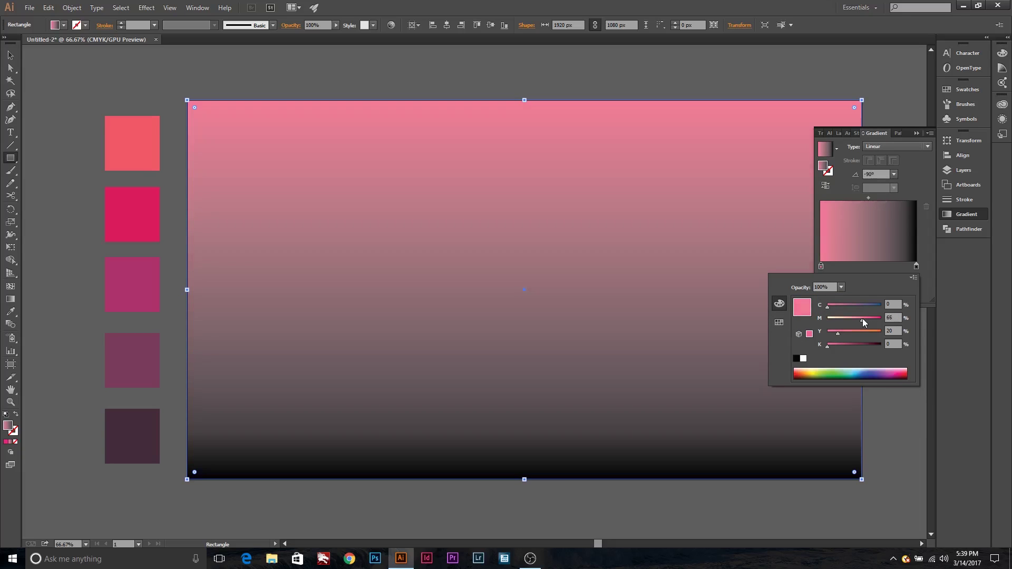
pyautogui.click(871, 388)
# Make the end stop a yellow-orange for the bottom of the sky
pyautogui.doubleClick(915, 266)
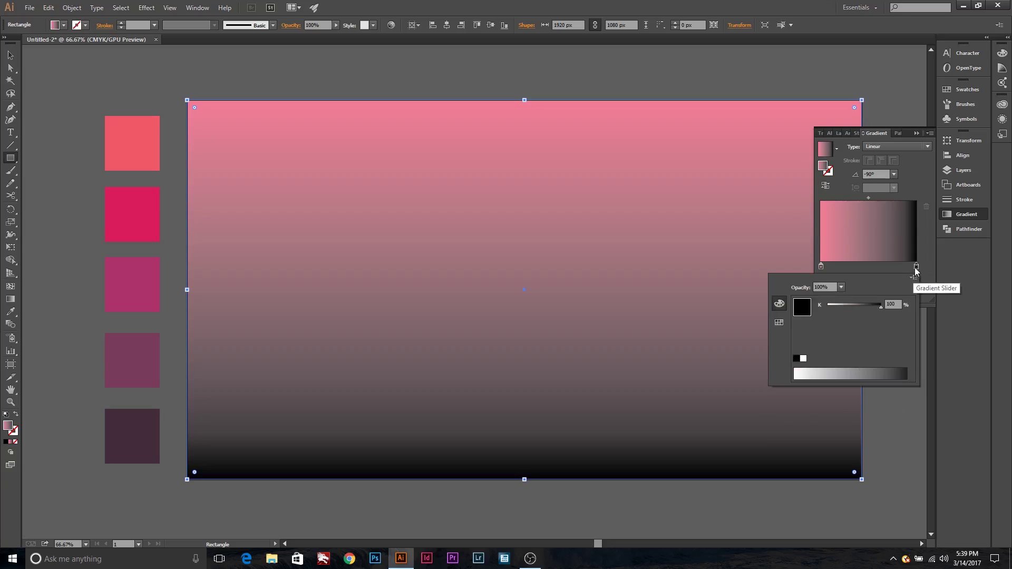
pyautogui.click(779, 322)
pyautogui.click(874, 299)
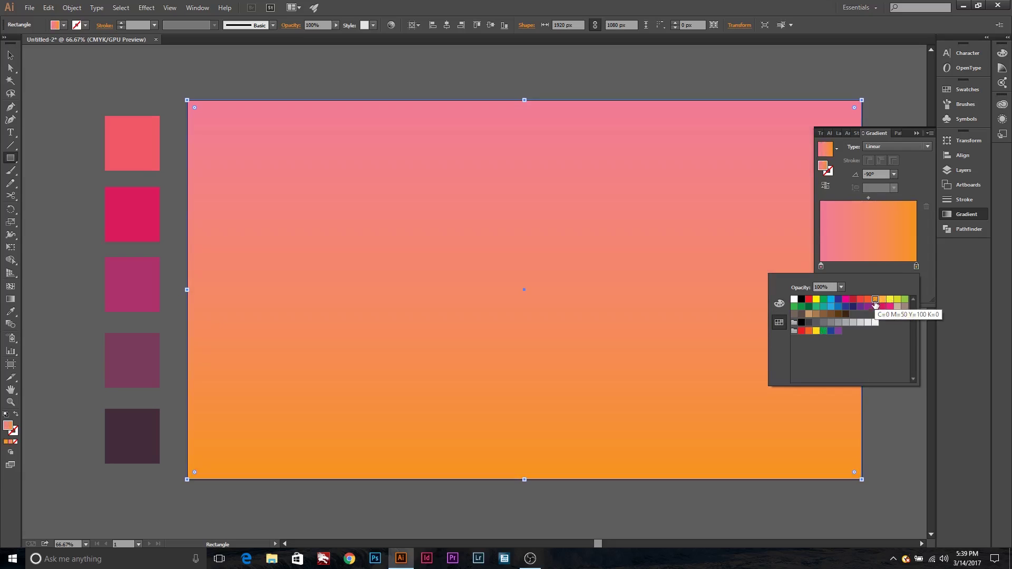
pyautogui.click(779, 305)
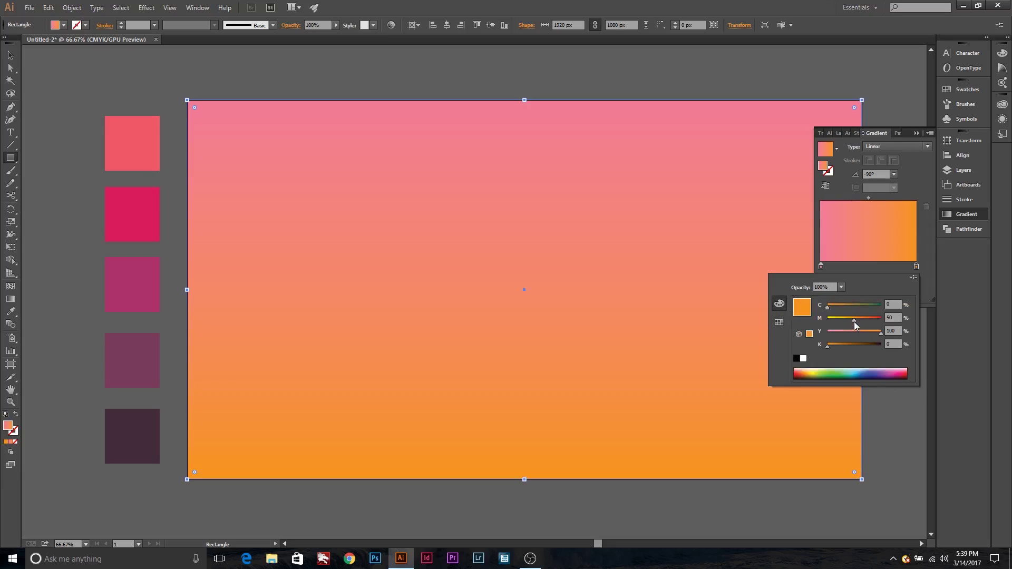
pyautogui.moveTo(850, 323); pyautogui.dragTo(863, 333)
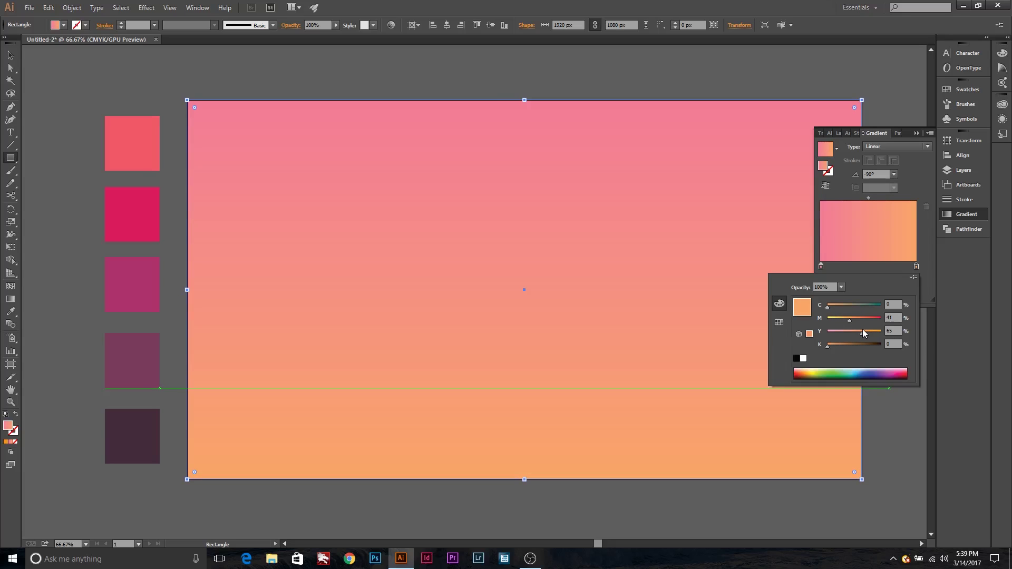
pyautogui.click(5, 77)
pyautogui.click(79, 74)
# Lock the sky rectangle with Object > Lock > Selection
pyautogui.click(916, 133)
pyautogui.click(174, 111)
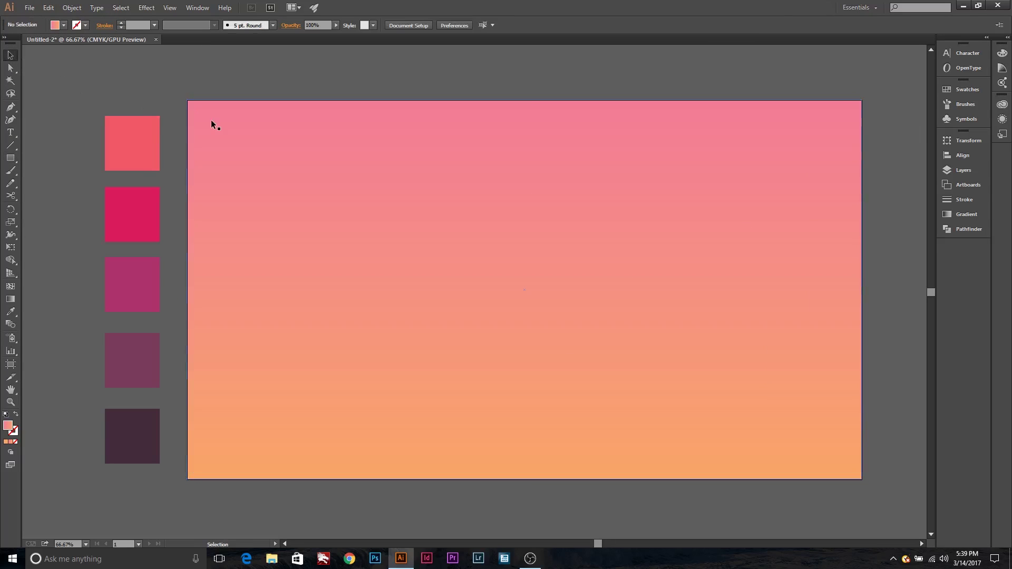
pyautogui.click(689, 373)
pyautogui.click(71, 8)
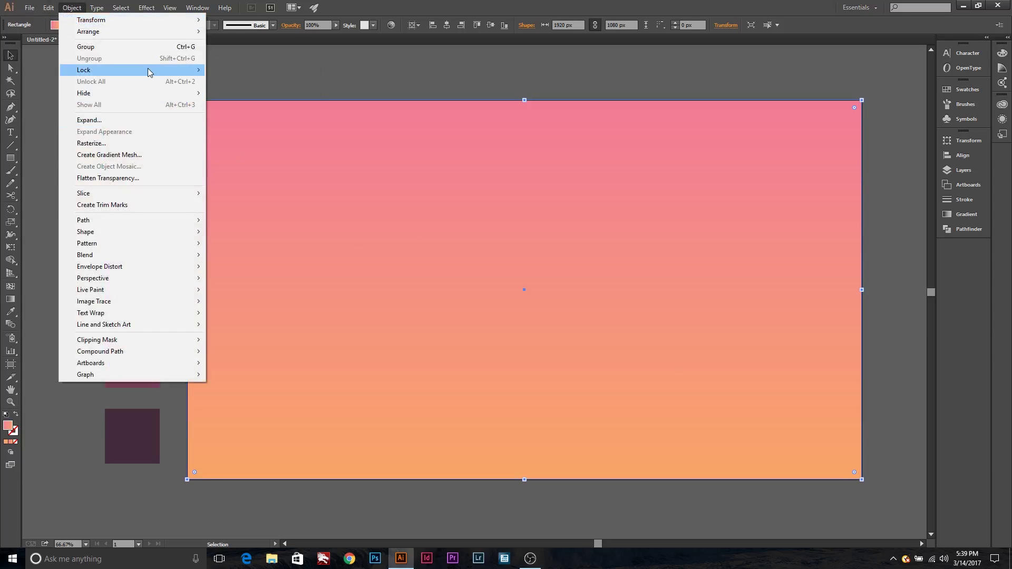
pyautogui.click(209, 75)
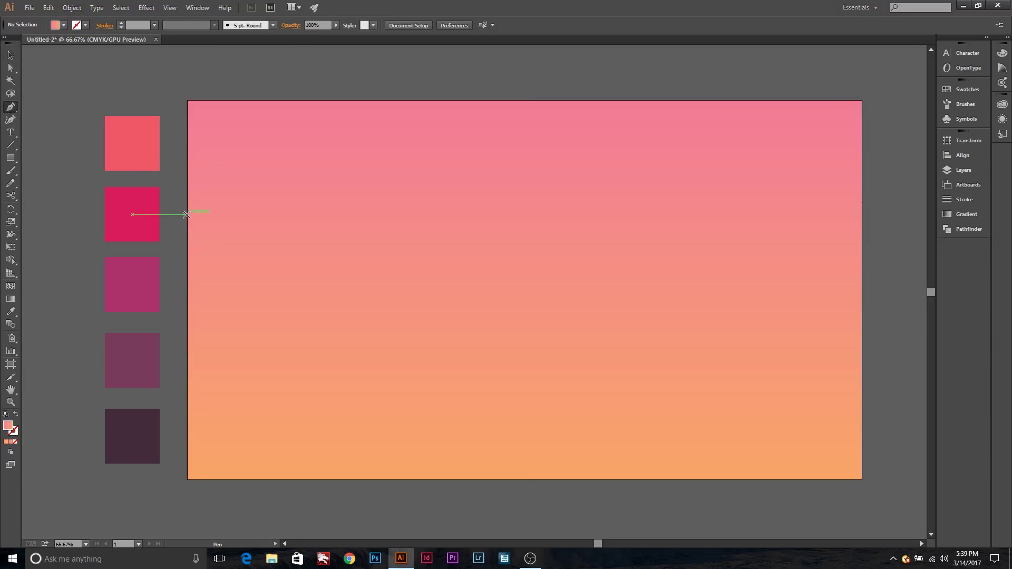
# Pen-trace the notched first mesa and the small second mesa, down into the first valley
pyautogui.click(197, 205)
pyautogui.click(196, 148)
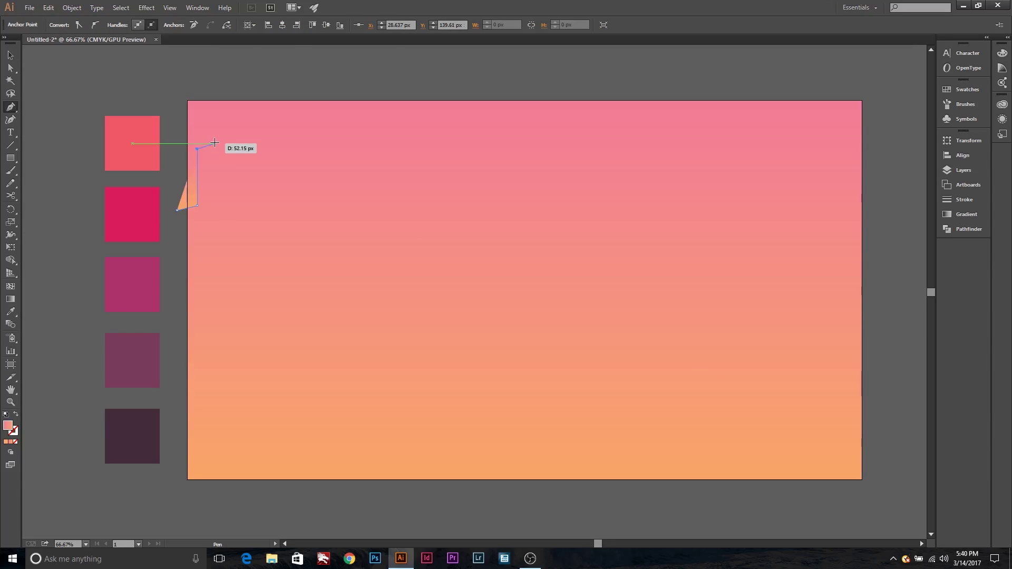
pyautogui.click(239, 177)
pyautogui.click(241, 161)
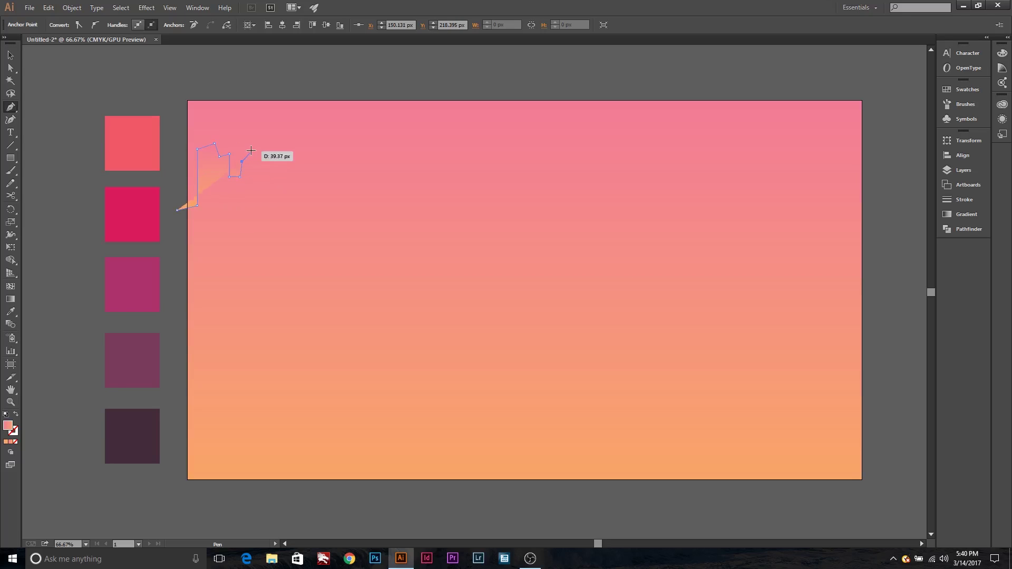
pyautogui.click(257, 216)
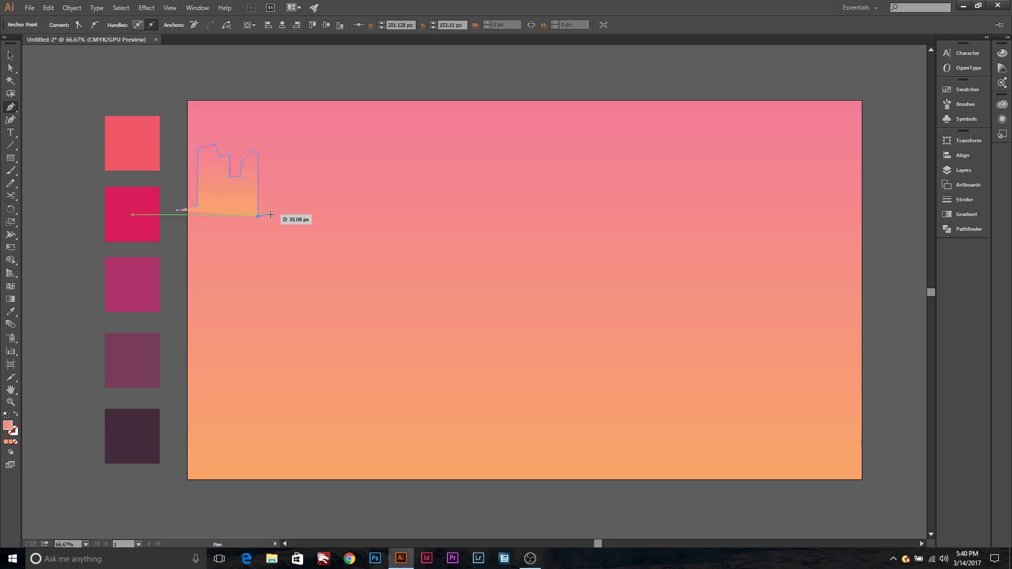
pyautogui.click(271, 185)
pyautogui.click(289, 187)
pyautogui.keyDown('ctrl'); pyautogui.click(304, 188); pyautogui.keyUp('ctrl')
pyautogui.click(280, 174)
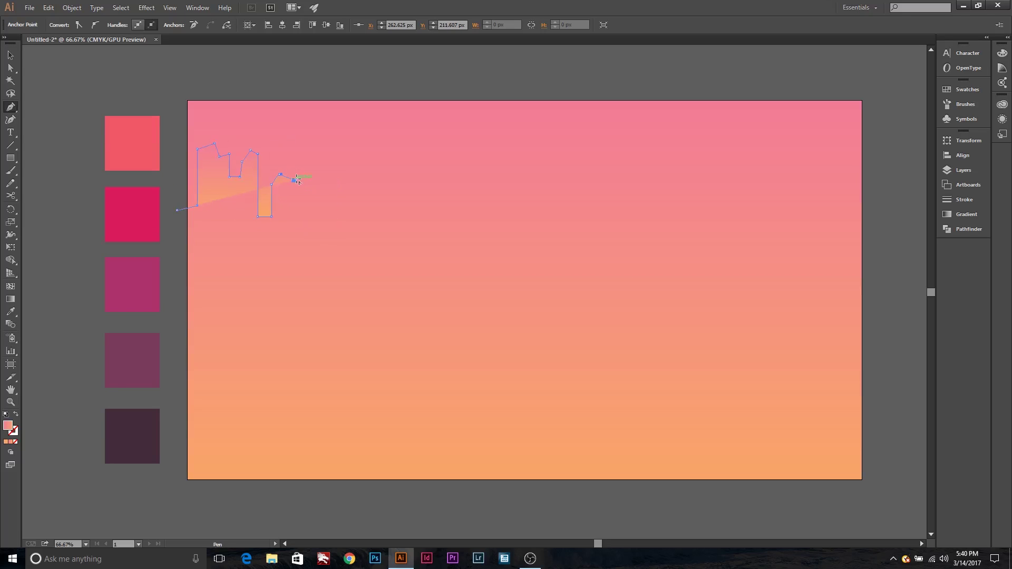
pyautogui.click(300, 239)
# Trace the valley floor and the tall middle mesa's peaks
pyautogui.click(359, 251)
pyautogui.click(396, 244)
pyautogui.click(396, 166)
pyautogui.keyDown('ctrl'); pyautogui.click(416, 158); pyautogui.keyUp('ctrl')
pyautogui.click(408, 154)
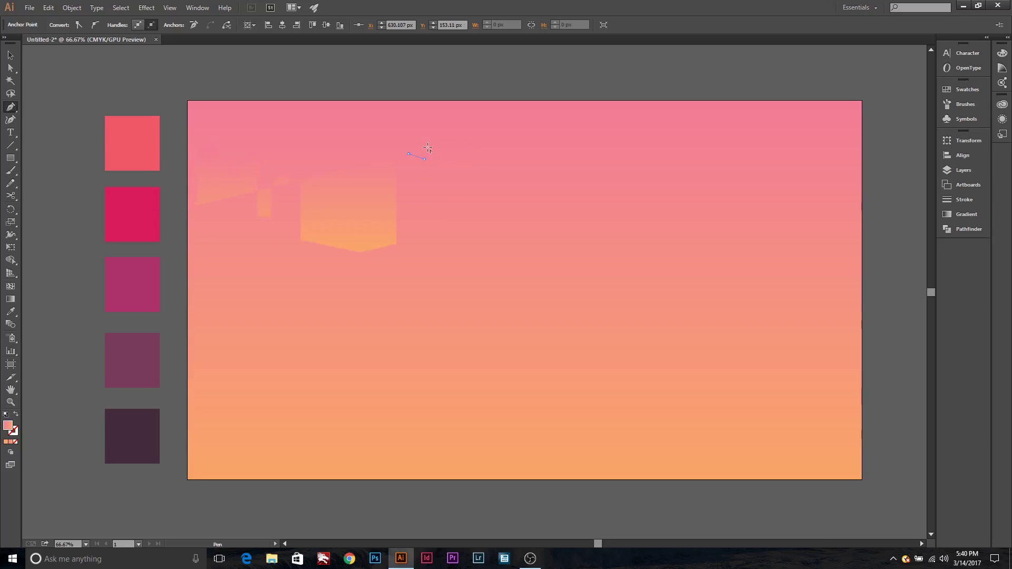
pyautogui.click(428, 146)
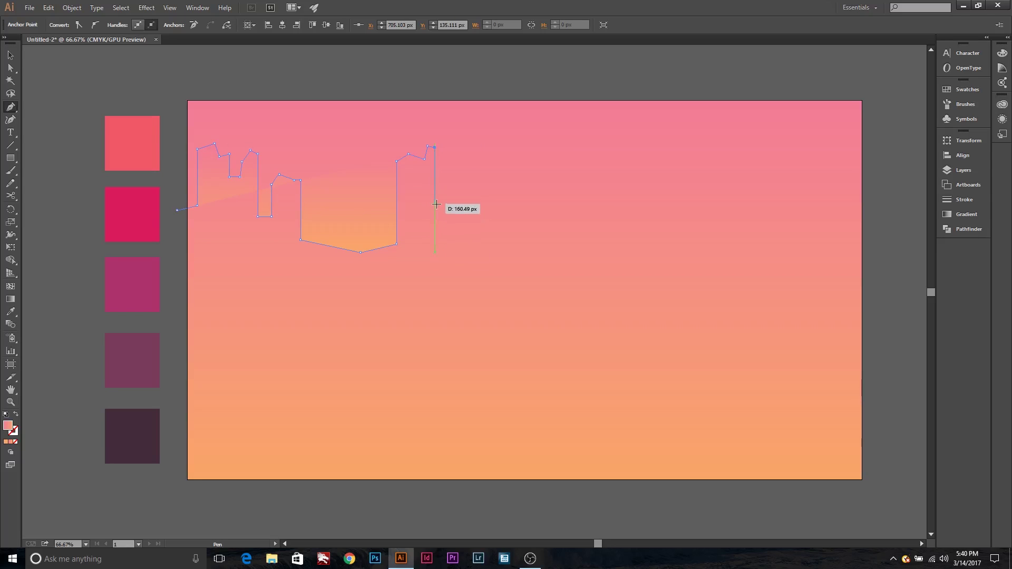
pyautogui.click(448, 168)
# Trace the wide valley floor rising toward the right-hand mesas
pyautogui.click(464, 265)
pyautogui.click(504, 250)
pyautogui.click(564, 252)
pyautogui.click(573, 269)
pyautogui.click(625, 272)
pyautogui.click(669, 251)
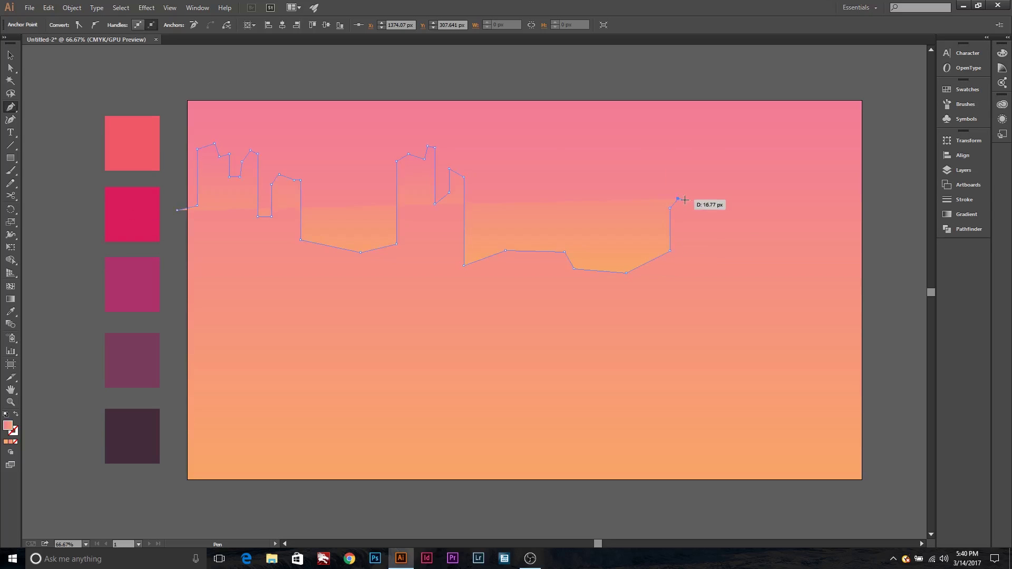
# Outline the right mesa's rounded shoulder and spires, dropping into the gap
pyautogui.click(694, 226)
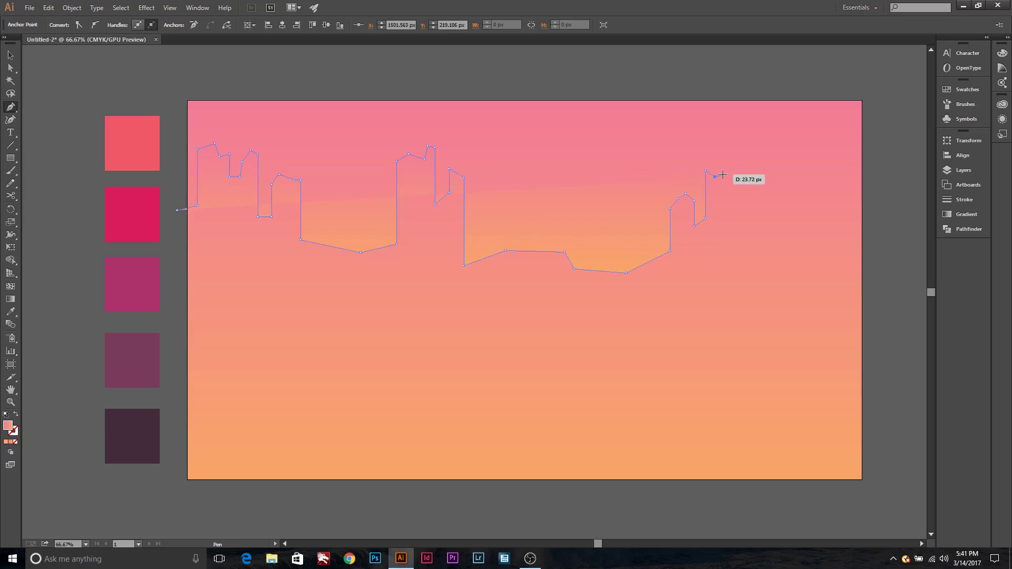
pyautogui.click(733, 205)
pyautogui.click(742, 199)
pyautogui.click(748, 218)
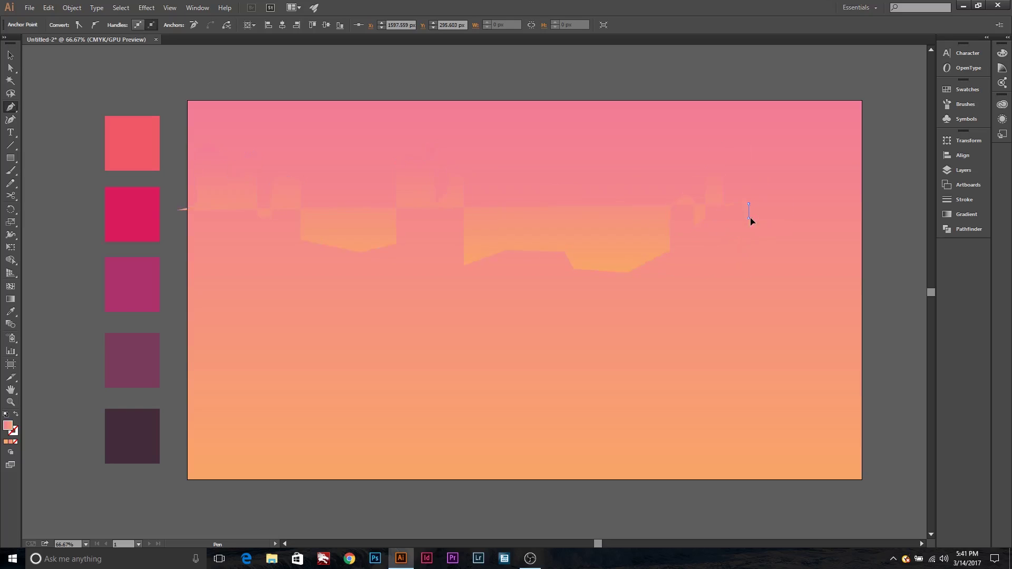
pyautogui.click(757, 187)
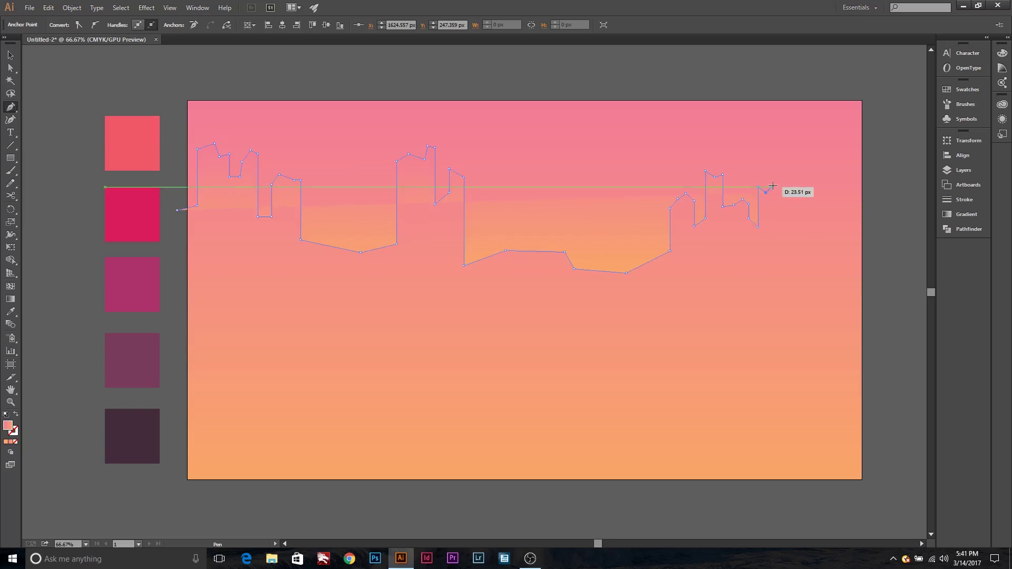
pyautogui.click(783, 197)
pyautogui.click(783, 243)
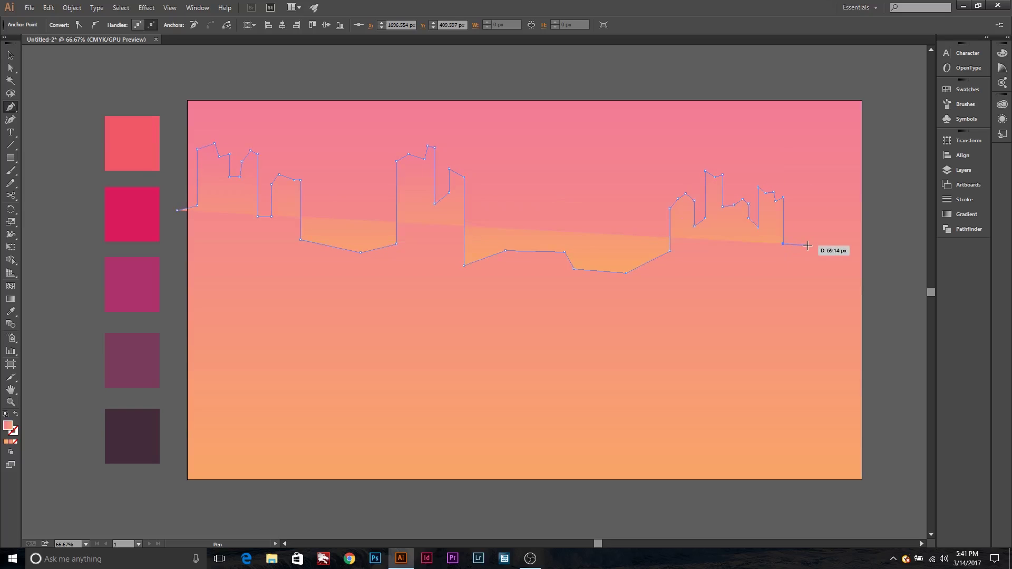
# Outline the far-right mesa and spire, then close the skyline along the bottom
pyautogui.click(821, 161)
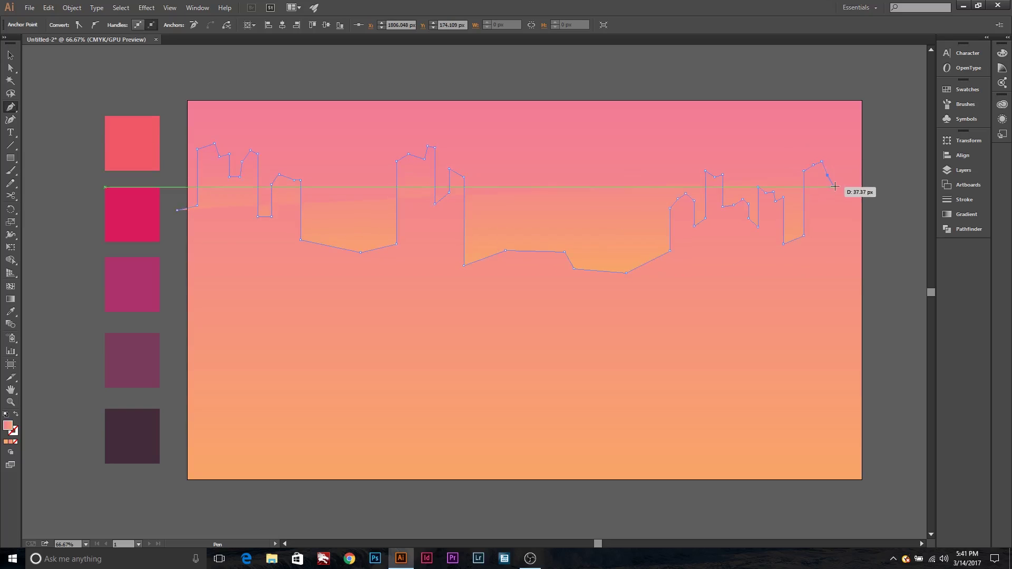
pyautogui.click(833, 213)
pyautogui.click(834, 182)
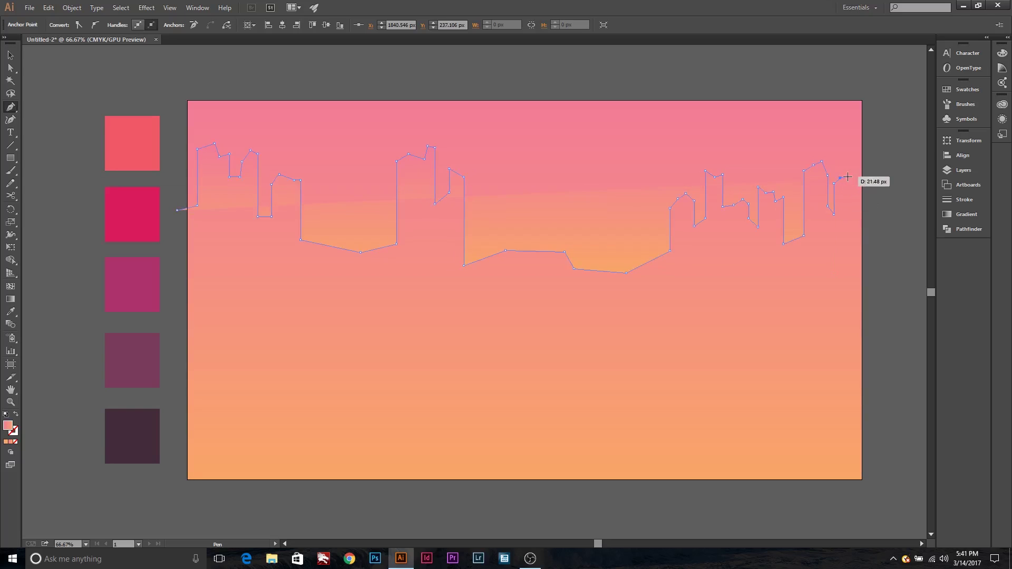
pyautogui.click(856, 183)
pyautogui.click(865, 200)
pyautogui.click(866, 379)
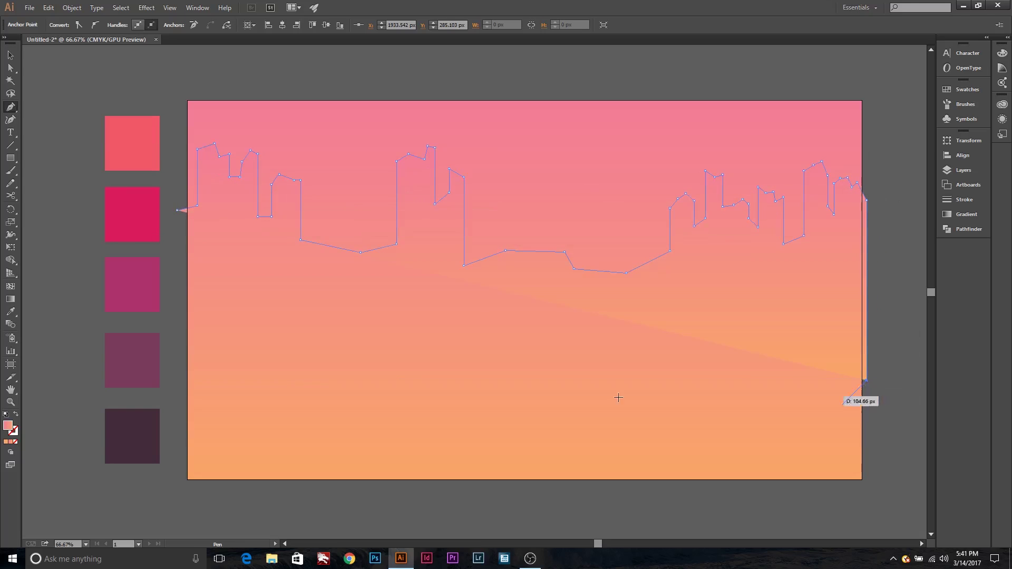
pyautogui.click(177, 379)
pyautogui.click(177, 210)
# Fill the skyline with the coral swatch using the Eyedropper and deselect it
pyautogui.press('i')
pyautogui.click(132, 143)
pyautogui.click(11, 55)
pyautogui.hotkey('ctrl', 'shift', 'a')
pyautogui.click(784, 376)
pyautogui.press('a')
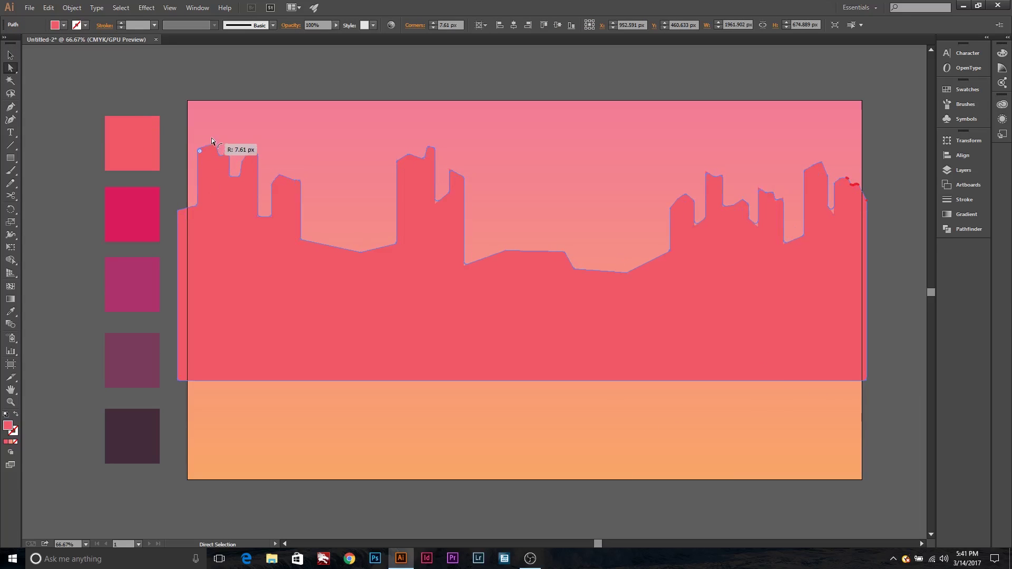
pyautogui.press('v')
pyautogui.click(719, 482)
pyautogui.scroll(-2, 875, 395)
pyautogui.scroll(2, 867, 410)
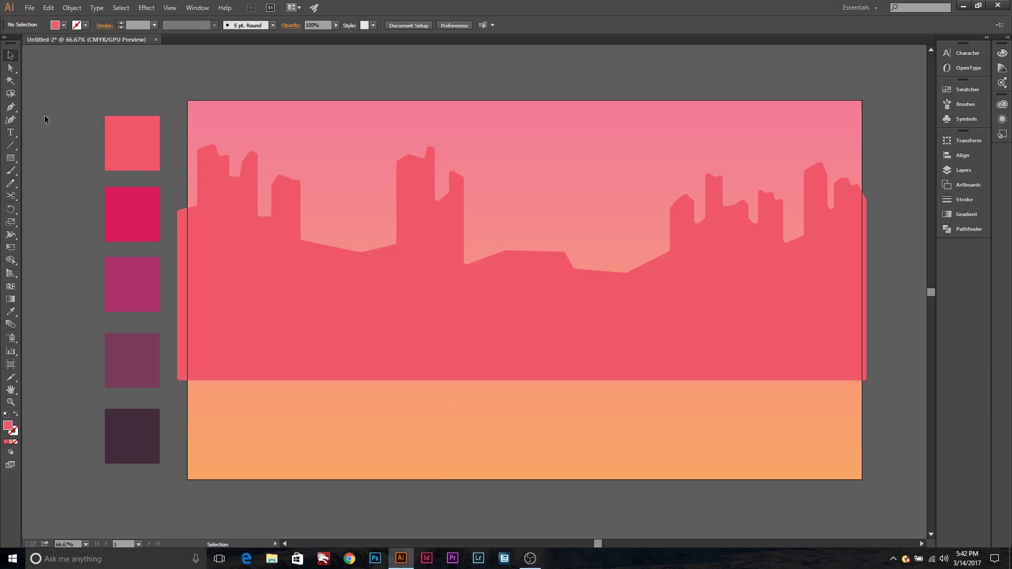
# Pen-draw a wavy hill top from the left edge across the mesas
pyautogui.scroll(-3, 587, 290)
pyautogui.scroll(2, 43, 208)
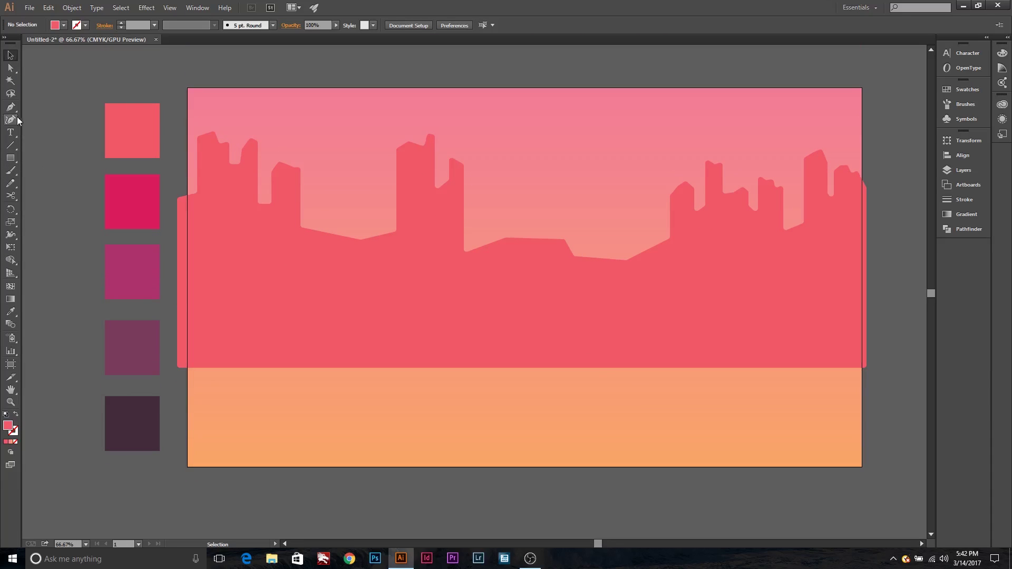
pyautogui.click(168, 244)
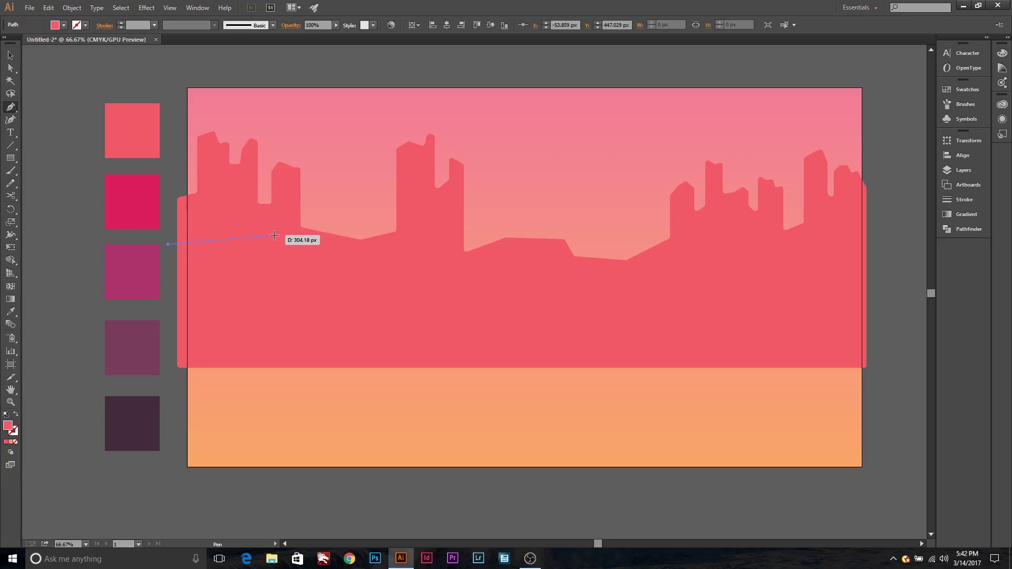
pyautogui.click(274, 235)
pyautogui.click(376, 229)
pyautogui.click(480, 232)
pyautogui.click(614, 244)
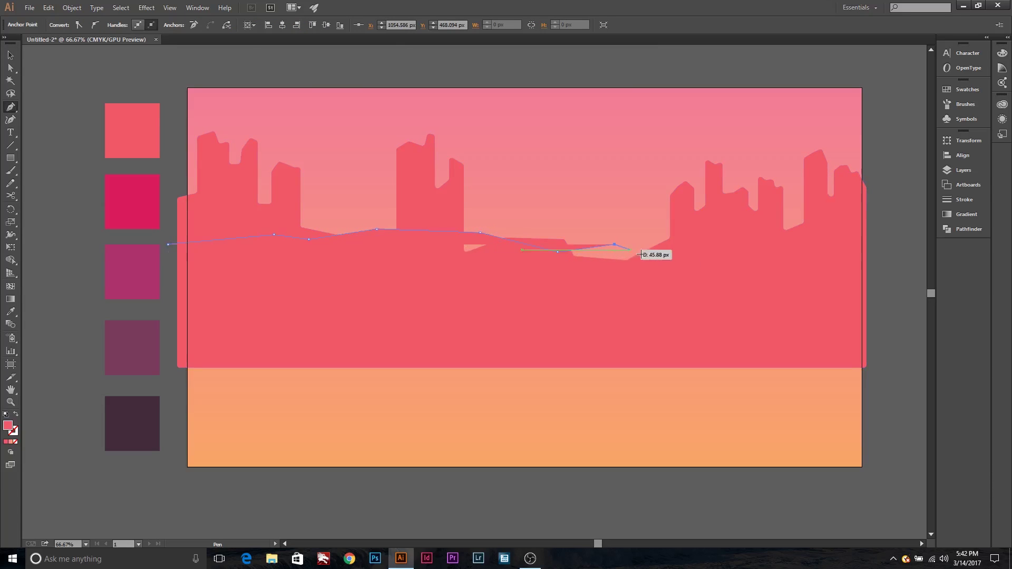
pyautogui.click(690, 252)
# Extend the hill past the right side and close it along the bottom
pyautogui.click(752, 272)
pyautogui.click(876, 250)
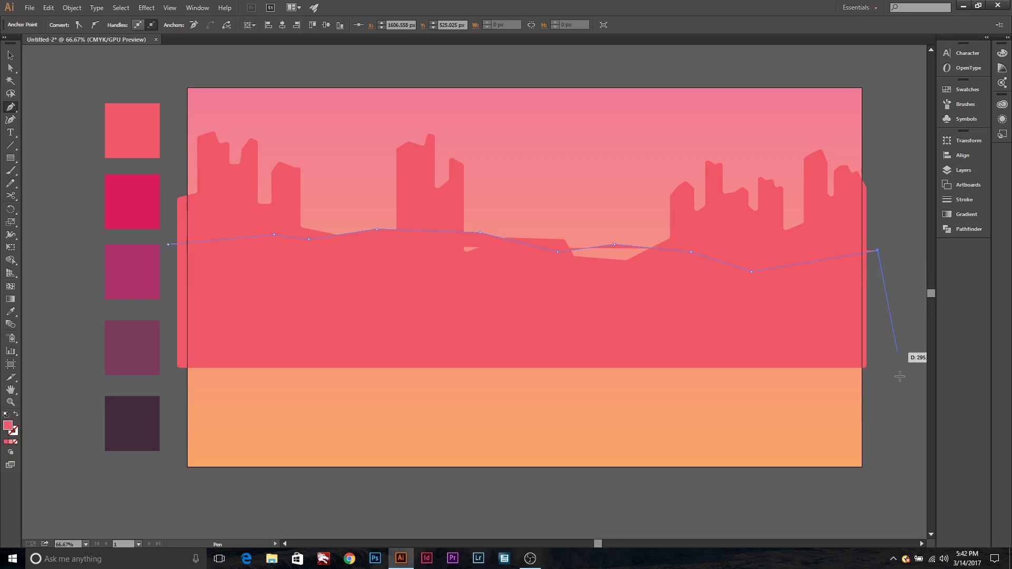
pyautogui.click(876, 429)
pyautogui.click(167, 428)
pyautogui.click(167, 244)
pyautogui.click(10, 54)
# Round all the hill's corners and stretch it wider to the right
pyautogui.moveTo(274, 255); pyautogui.dragTo(285, 300)
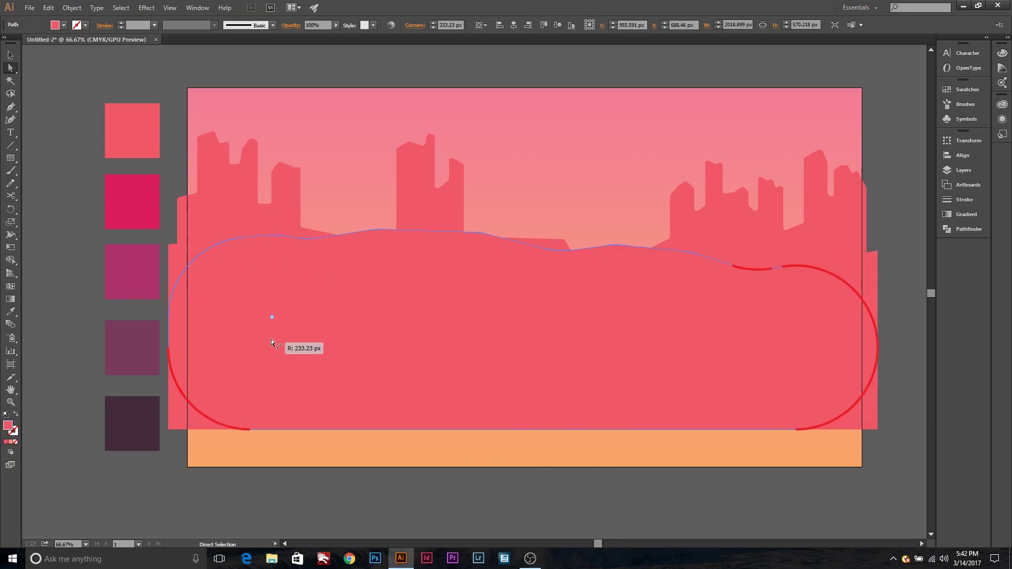
pyautogui.moveTo(284, 300); pyautogui.dragTo(281, 307)
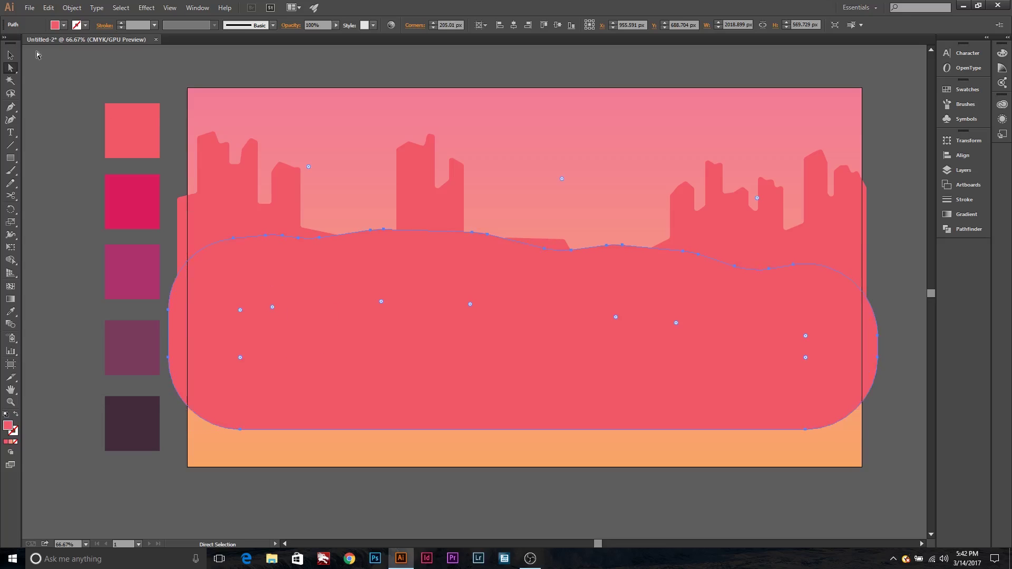
pyautogui.press('v')
pyautogui.moveTo(877, 352); pyautogui.dragTo(917, 334)
# Fill the hill with the magenta sample and nudge it down and left
pyautogui.press('i')
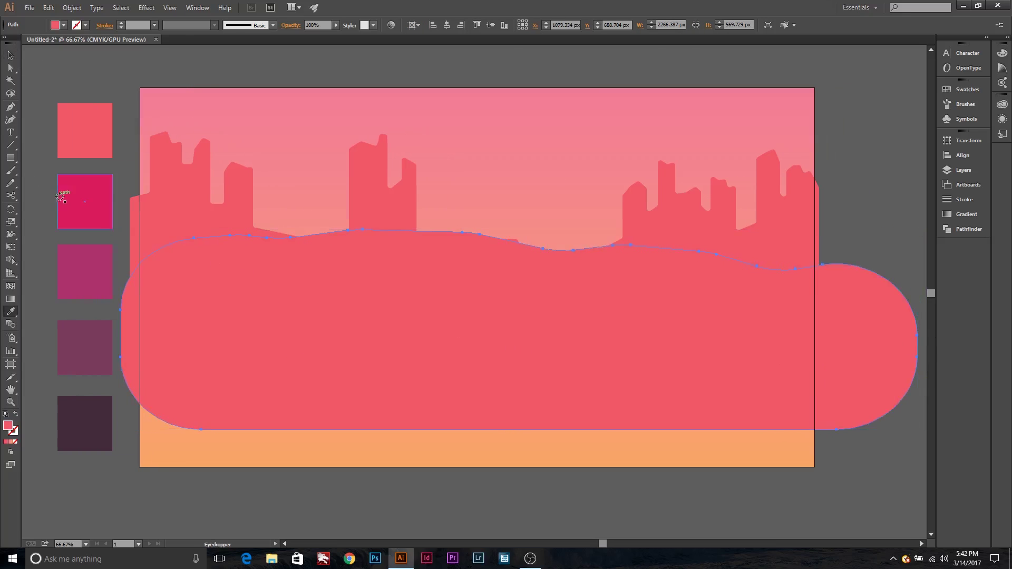
pyautogui.click(62, 196)
pyautogui.press('v')
pyautogui.moveTo(537, 338); pyautogui.dragTo(514, 353)
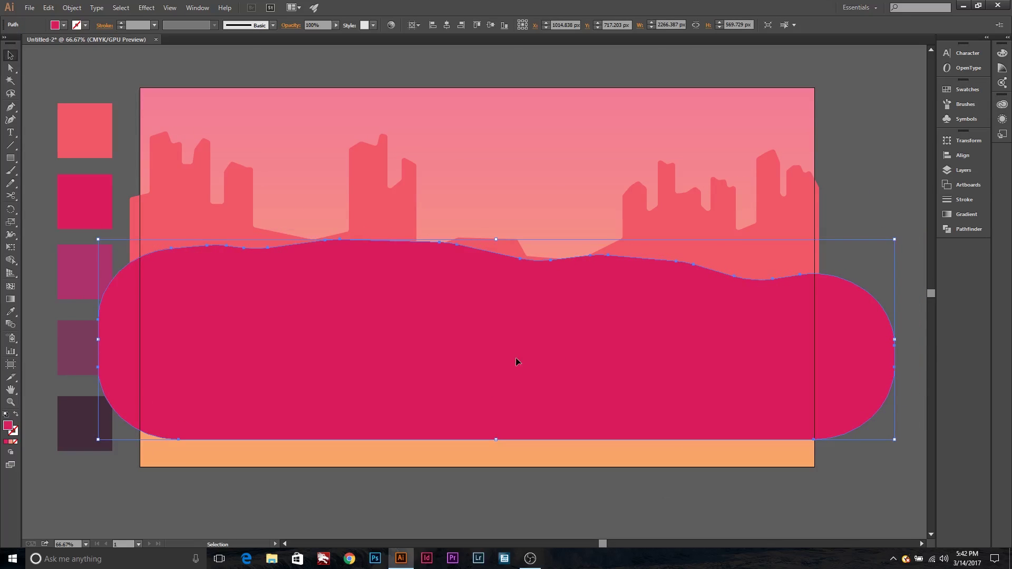
pyautogui.click(674, 489)
pyautogui.scroll(1, 612, 438)
pyautogui.moveTo(554, 406); pyautogui.dragTo(552, 390)
pyautogui.click(865, 464)
pyautogui.scroll(-2, 864, 459)
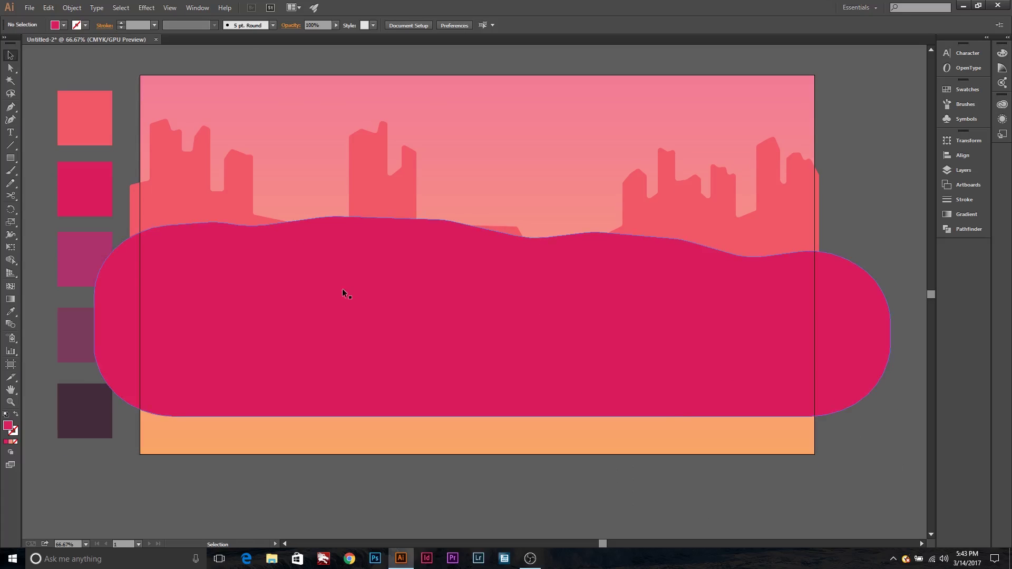
pyautogui.click(308, 274)
# Delete the magenta hill and start a new outline with a left peak and dip
pyautogui.press('Delete')
pyautogui.click(10, 107)
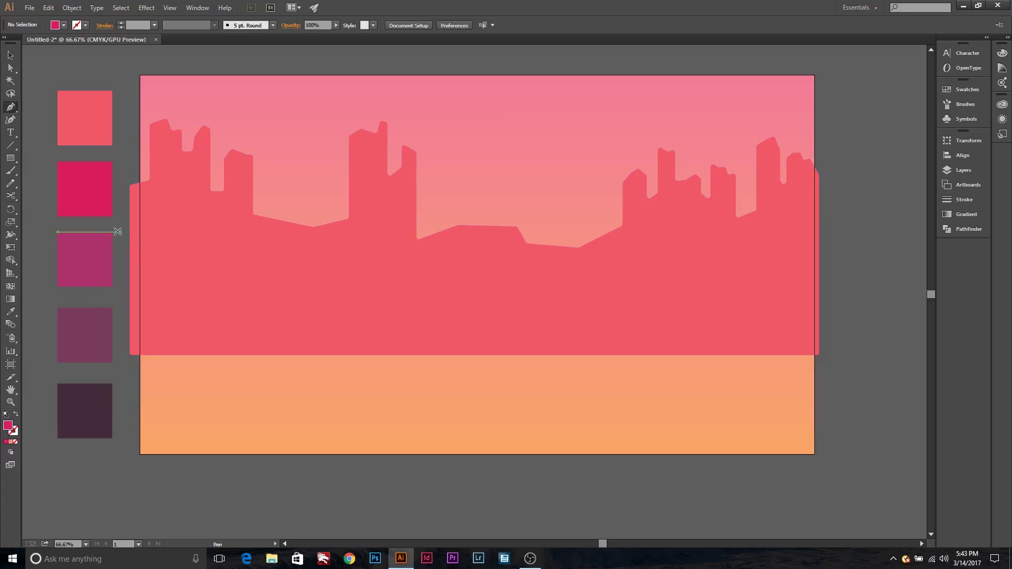
pyautogui.click(121, 245)
pyautogui.click(205, 205)
pyautogui.click(256, 237)
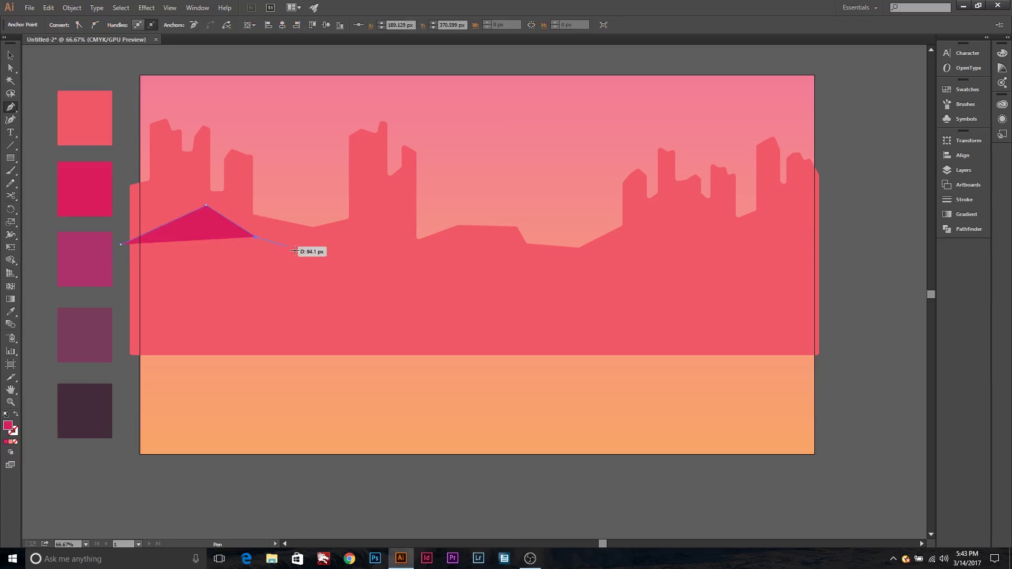
pyautogui.click(316, 245)
pyautogui.click(361, 263)
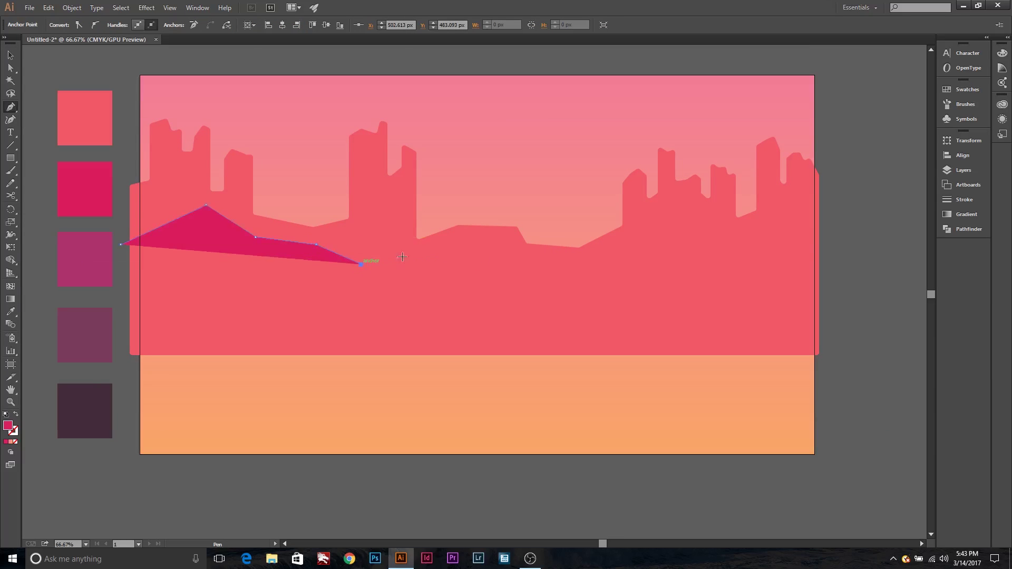
pyautogui.click(432, 231)
# Add more rolling peaks across the top, then close the hill along the bottom
pyautogui.click(479, 214)
pyautogui.click(539, 225)
pyautogui.click(613, 249)
pyautogui.click(670, 237)
pyautogui.click(734, 268)
pyautogui.click(845, 272)
pyautogui.click(845, 438)
pyautogui.click(113, 438)
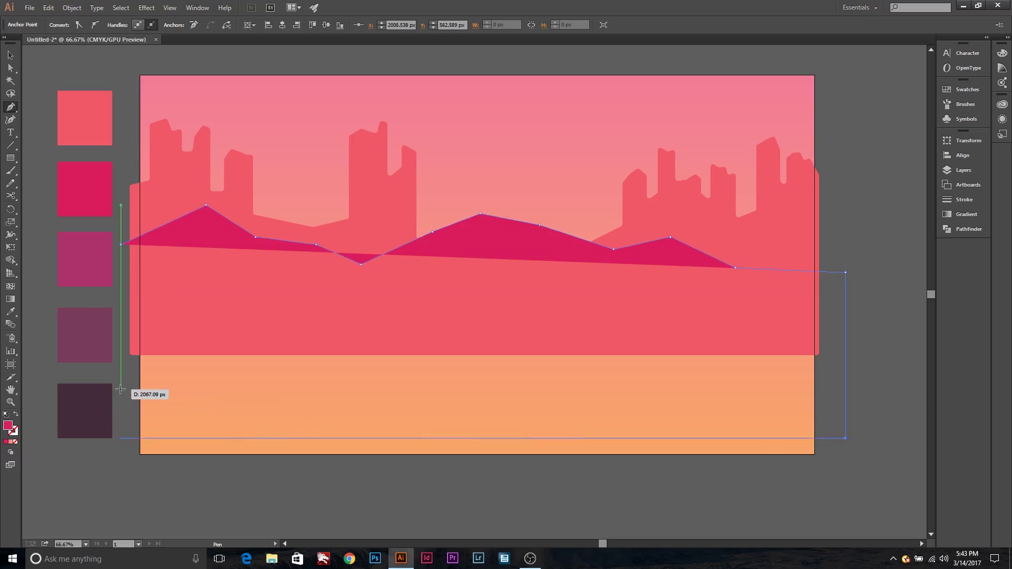
pyautogui.click(120, 244)
# Round all the new hill's corners with the live-corner widget
pyautogui.press('a')
pyautogui.moveTo(206, 212); pyautogui.dragTo(213, 269)
pyautogui.press('v')
pyautogui.click(757, 498)
pyautogui.scroll(-3, 895, 404)
pyautogui.scroll(3, 894, 404)
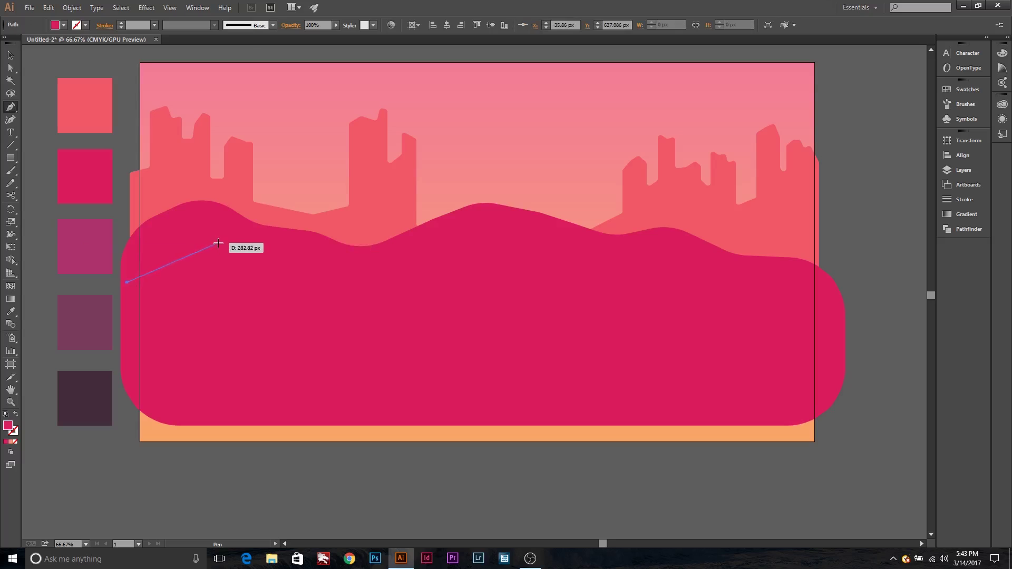
# Pen-draw a second hill with a curved wavy top, closed along the bottom
pyautogui.moveTo(462, 264); pyautogui.dragTo(477, 264)
pyautogui.click(605, 277)
pyautogui.click(701, 259)
pyautogui.click(747, 238)
pyautogui.click(837, 251)
pyautogui.click(881, 340)
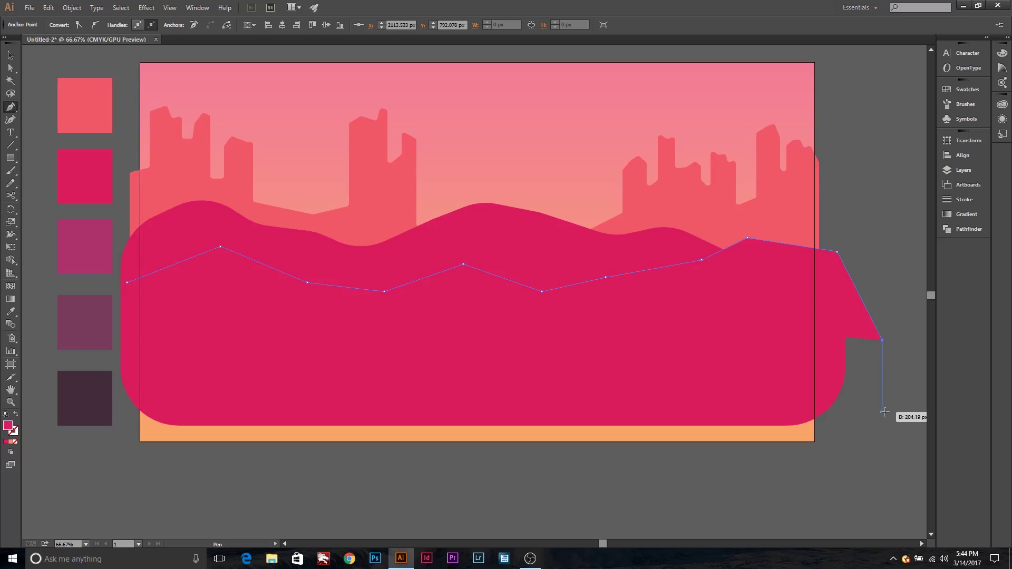
pyautogui.keyDown('shift'); pyautogui.click(866, 416); pyautogui.keyUp('shift')
pyautogui.click(126, 416)
pyautogui.click(126, 282)
# Fill the second hill with the purple sample and round its corners
pyautogui.press('v')
pyautogui.press('i')
pyautogui.click(73, 248)
pyautogui.press('a')
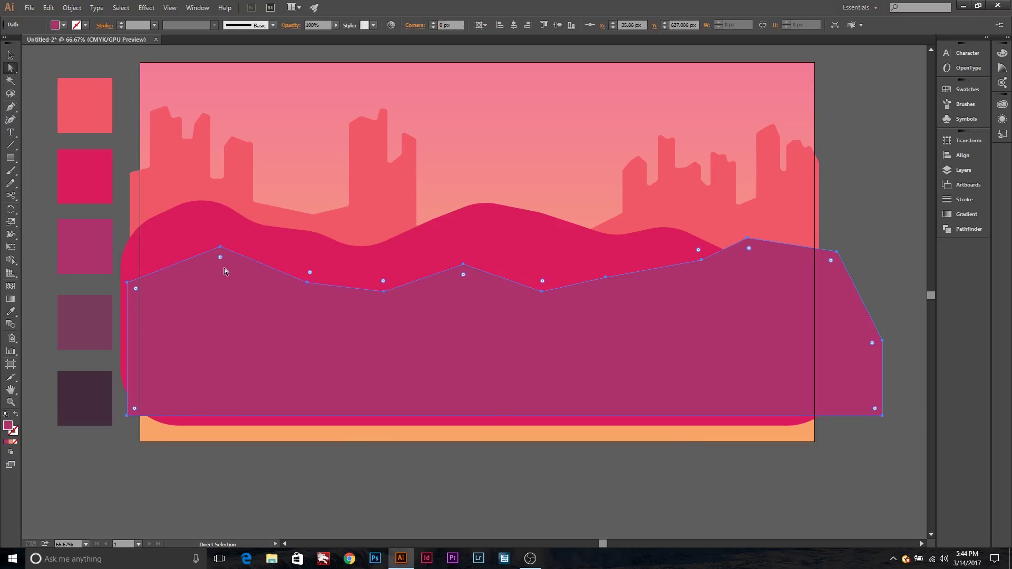
pyautogui.moveTo(224, 267); pyautogui.dragTo(220, 300)
# Deselect, then select the purple hill and the mesa silhouette
pyautogui.press('v')
pyautogui.click(834, 443)
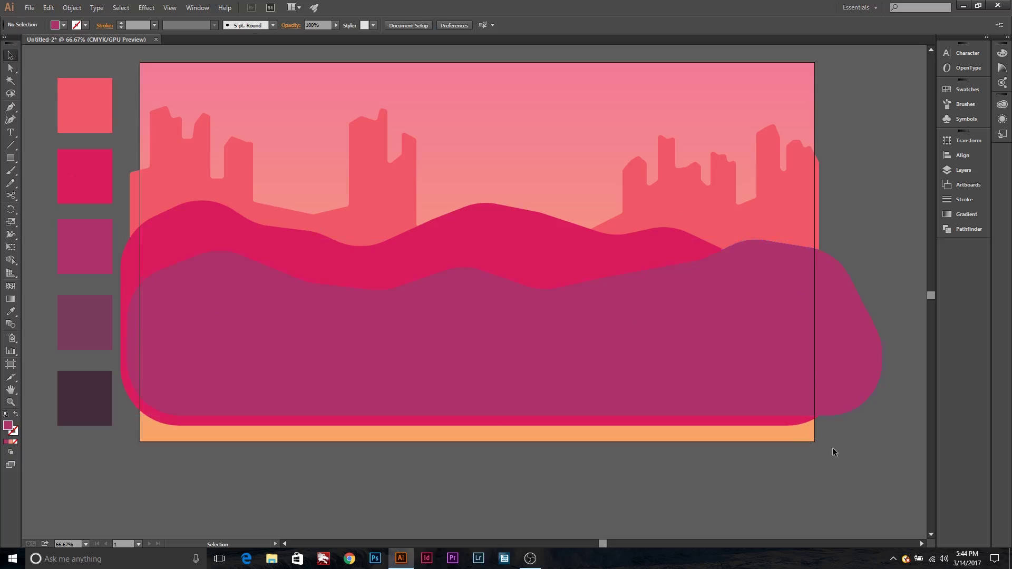
pyautogui.click(564, 378)
pyautogui.scroll(3, 783, 524)
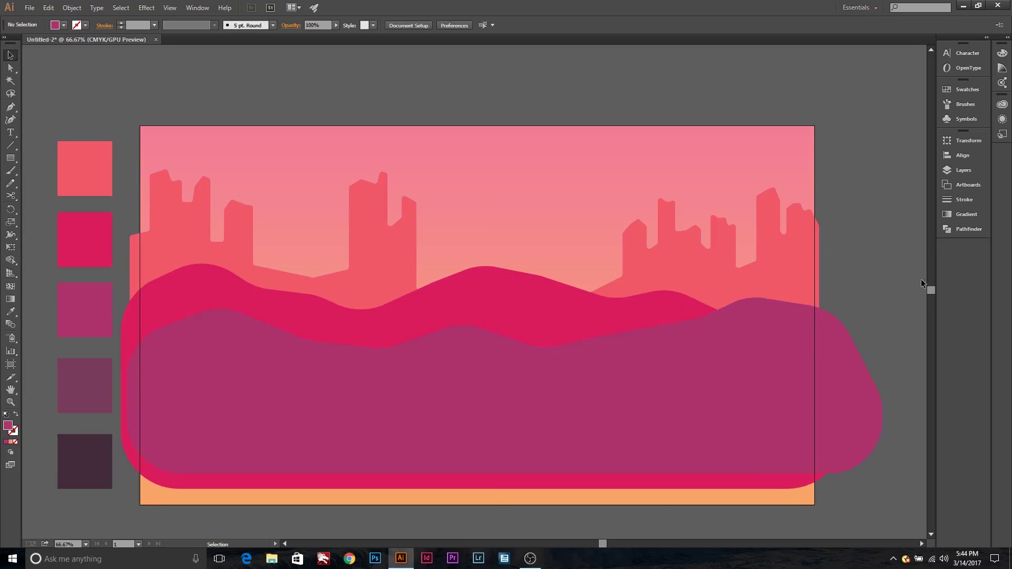
pyautogui.click(685, 248)
# Pen-draw the third hill's jagged top outline from the left edge across the scene
pyautogui.click(864, 501)
pyautogui.scroll(-3, 818, 423)
pyautogui.scroll(1, 780, 437)
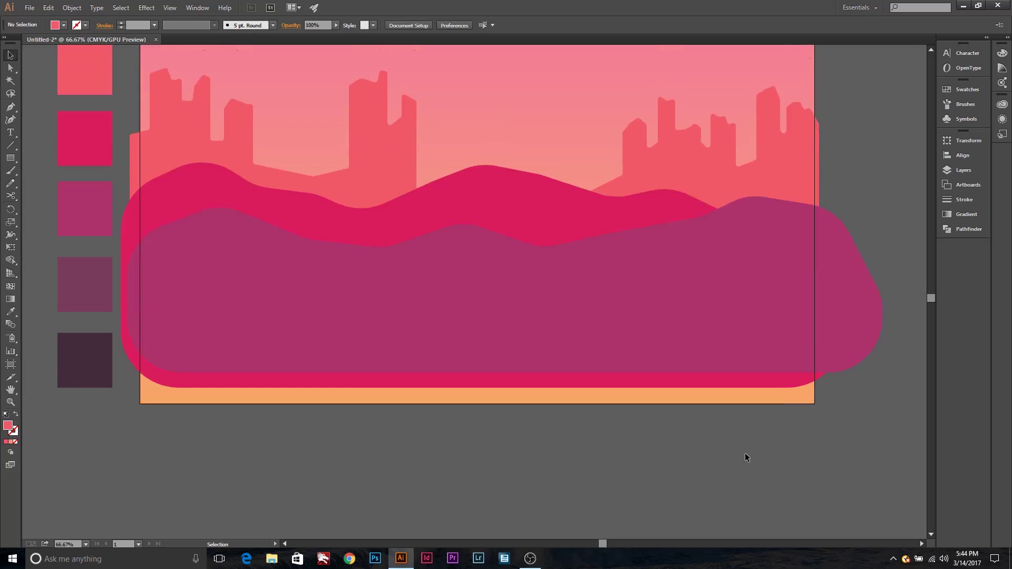
pyautogui.click(10, 120)
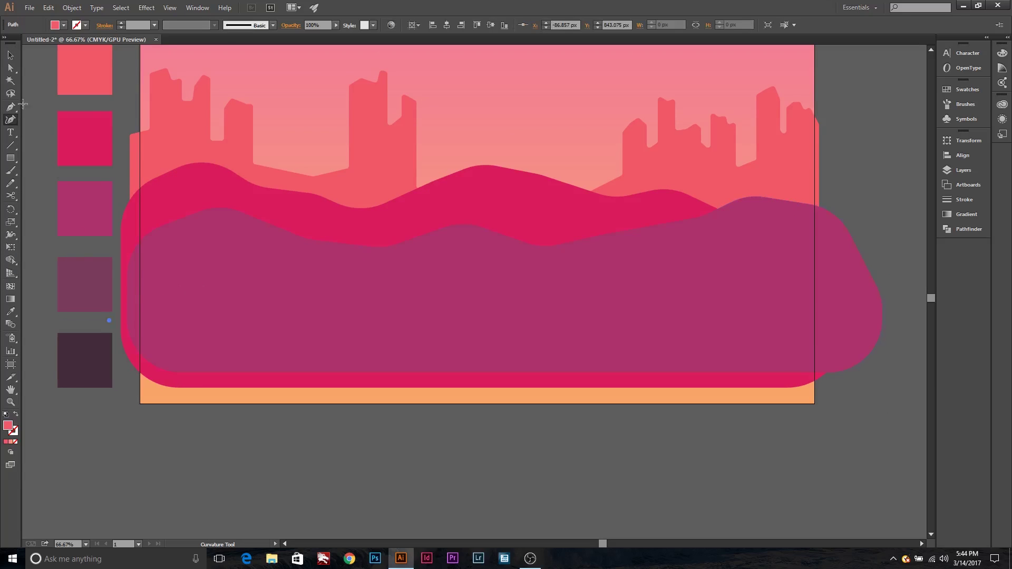
pyautogui.press('p')
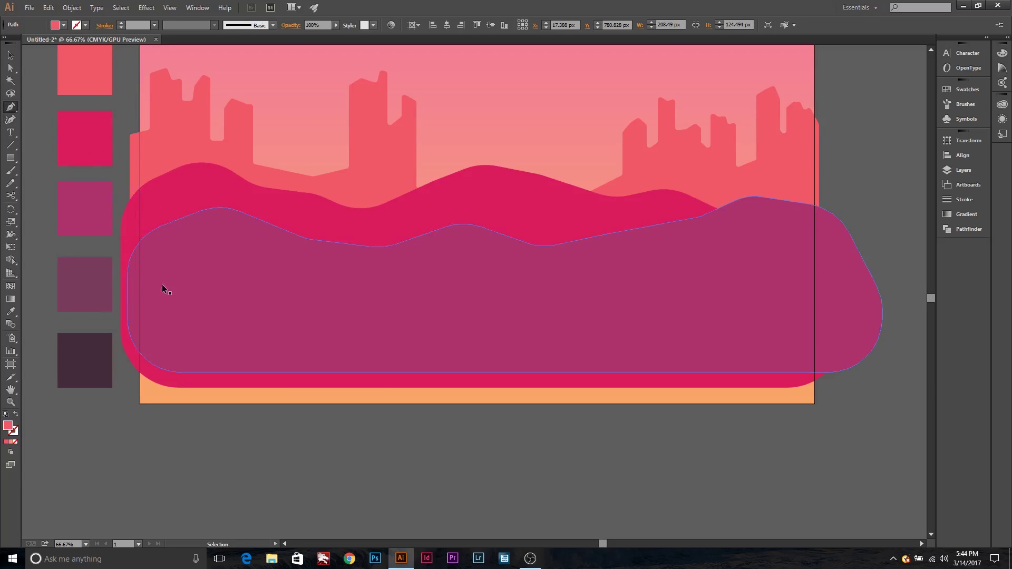
pyautogui.click(115, 288)
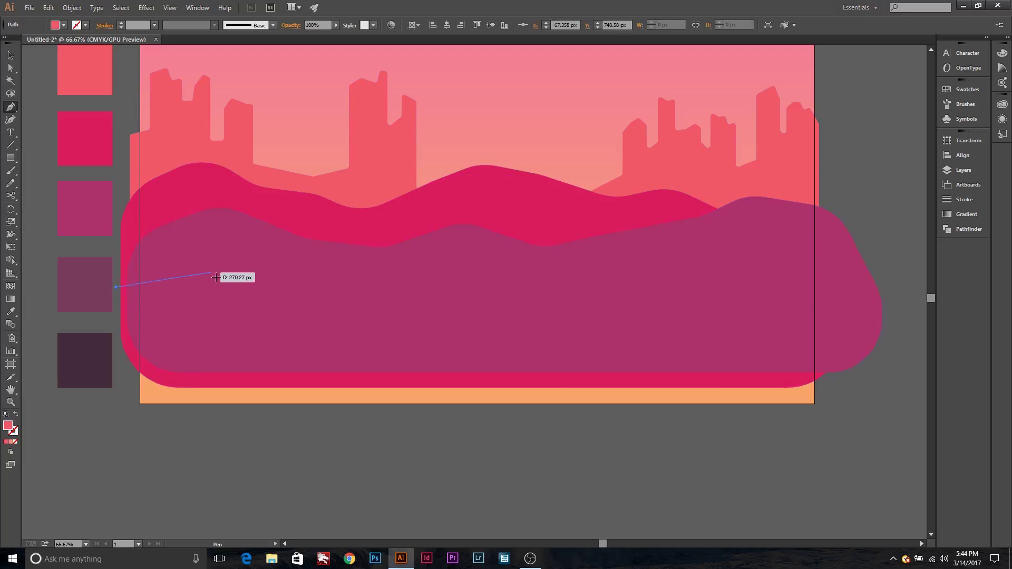
pyautogui.click(206, 292)
pyautogui.click(263, 270)
pyautogui.click(314, 266)
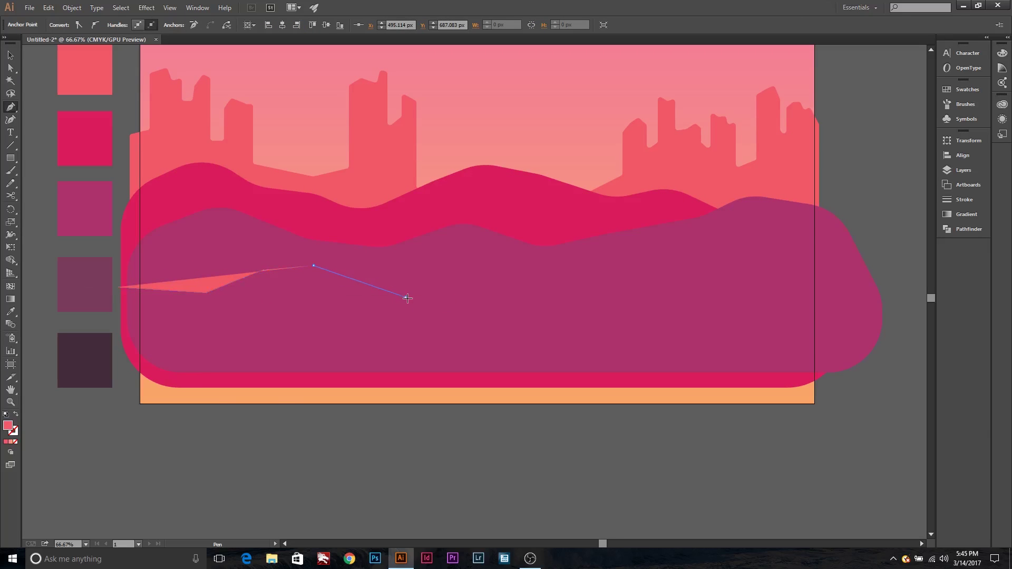
pyautogui.click(405, 297)
pyautogui.click(501, 281)
pyautogui.click(604, 307)
# Finish the third hill's top on the right and close it with bottom corners
pyautogui.click(679, 257)
pyautogui.click(771, 285)
pyautogui.click(798, 257)
pyautogui.click(852, 275)
pyautogui.click(853, 437)
pyautogui.click(116, 437)
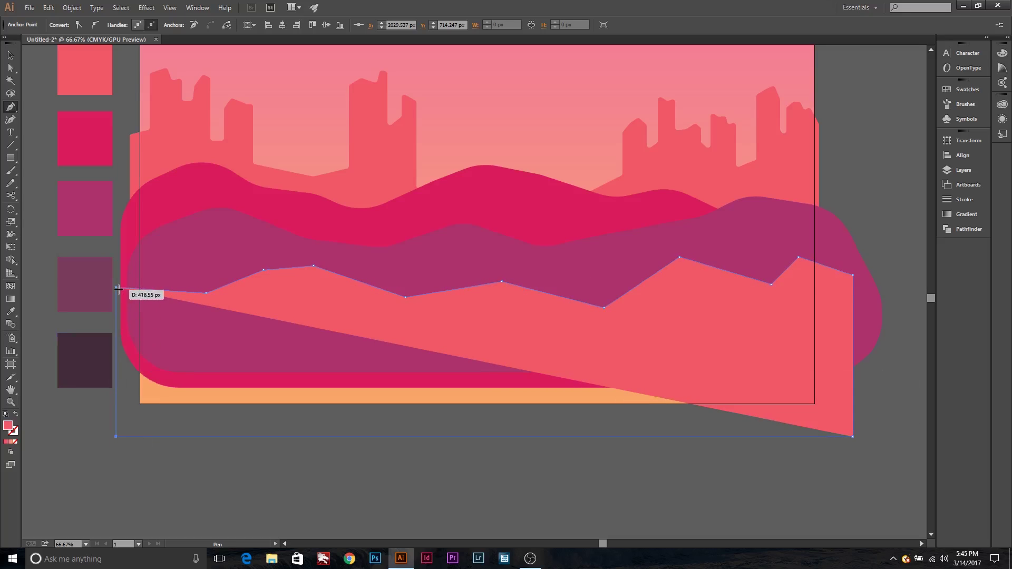
pyautogui.click(116, 288)
# Fill the third hill with the mauve swatch using the Eyedropper, then deselect it
pyautogui.press('v')
pyautogui.press('i')
pyautogui.click(84, 285)
pyautogui.press('a')
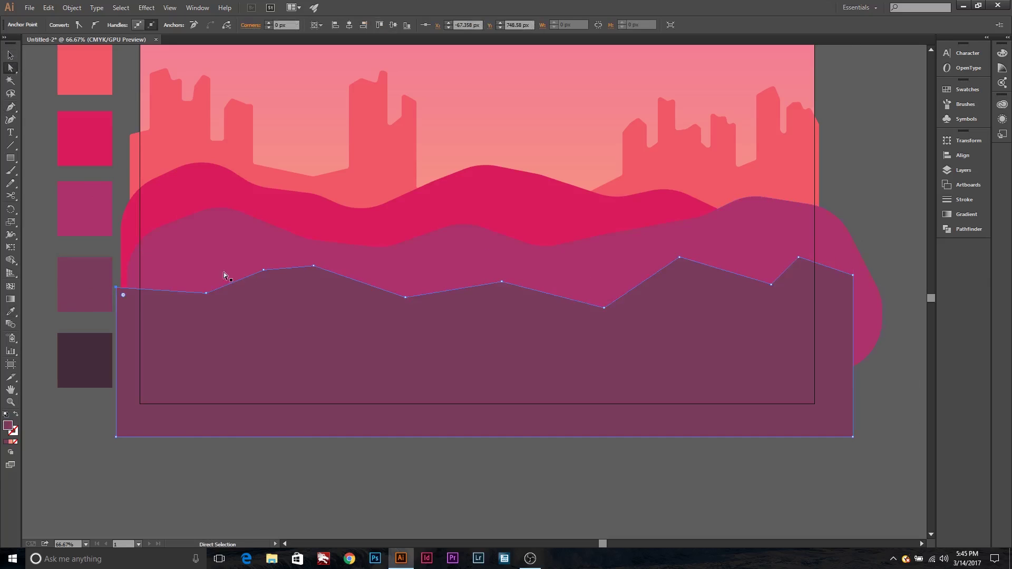
pyautogui.hotkey('ctrl', 'shift', 'a')
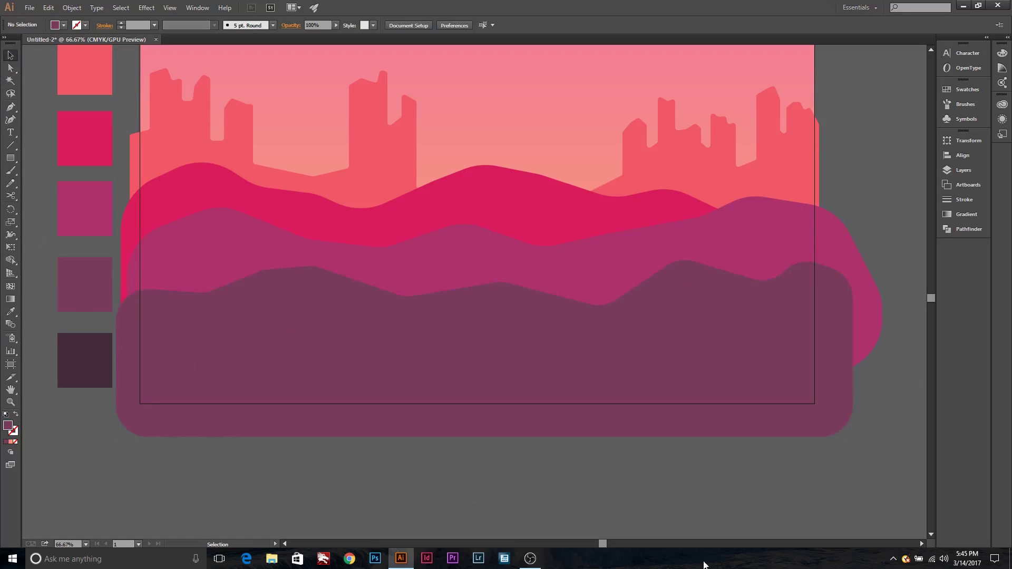
# Pen-draw the front hill's wavy top outline across the lower scene
pyautogui.press('p')
pyautogui.click(127, 352)
pyautogui.click(195, 319)
pyautogui.click(283, 356)
pyautogui.click(383, 328)
pyautogui.click(441, 337)
pyautogui.click(575, 362)
pyautogui.click(654, 368)
pyautogui.click(700, 340)
pyautogui.click(779, 364)
# Close the front hill with right and bottom corners and fill it darkest plum
pyautogui.click(840, 369)
pyautogui.click(892, 407)
pyautogui.click(830, 469)
pyautogui.click(127, 469)
pyautogui.click(127, 352)
pyautogui.click(10, 55)
pyautogui.click(11, 311)
pyautogui.click(84, 360)
pyautogui.click(11, 68)
# Round the dark front hill's corners with the corner widget, then select the purple-pink hill
pyautogui.click(197, 330)
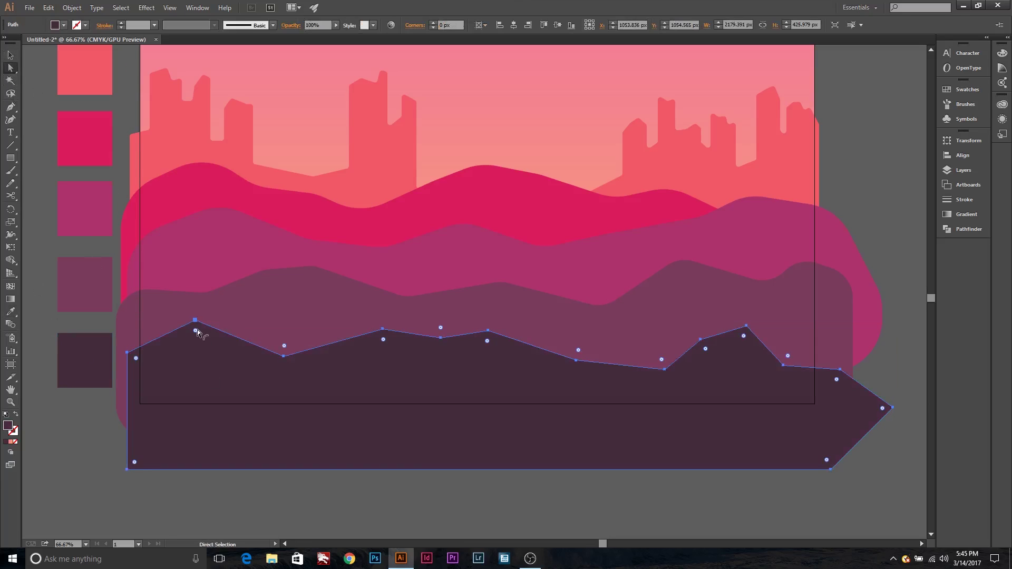
pyautogui.moveTo(197, 329); pyautogui.dragTo(218, 362)
pyautogui.click(11, 55)
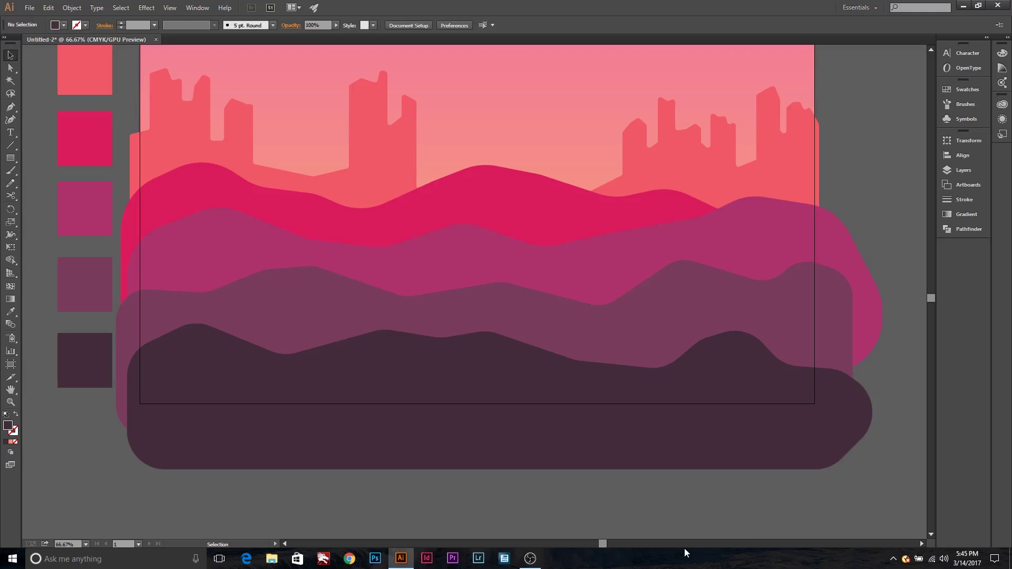
pyautogui.scroll(1, 459, 271)
pyautogui.click(460, 271)
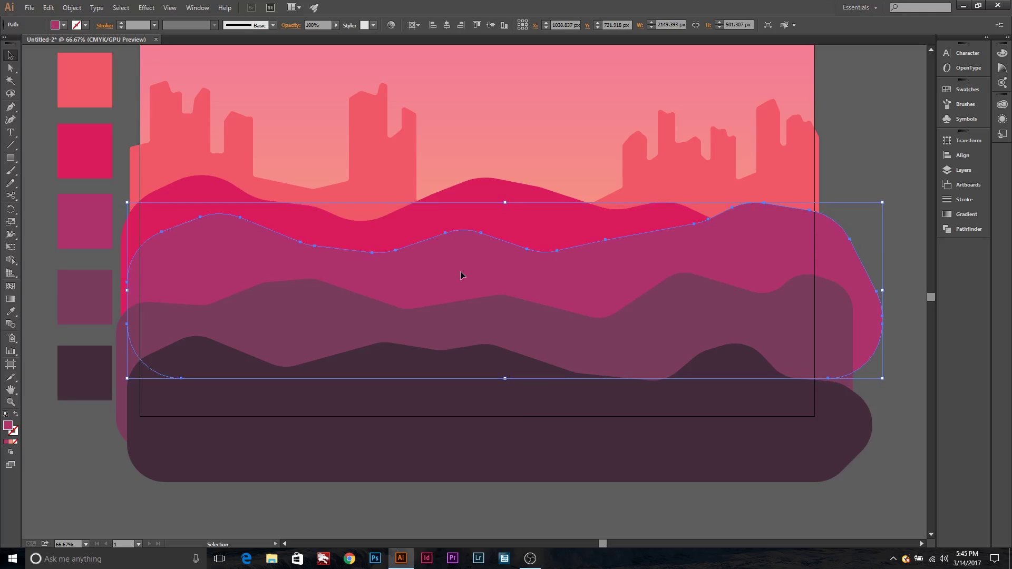
# Nudge the mauve hill up slightly and reposition the dark front hill
pyautogui.moveTo(530, 316); pyautogui.dragTo(527, 303)
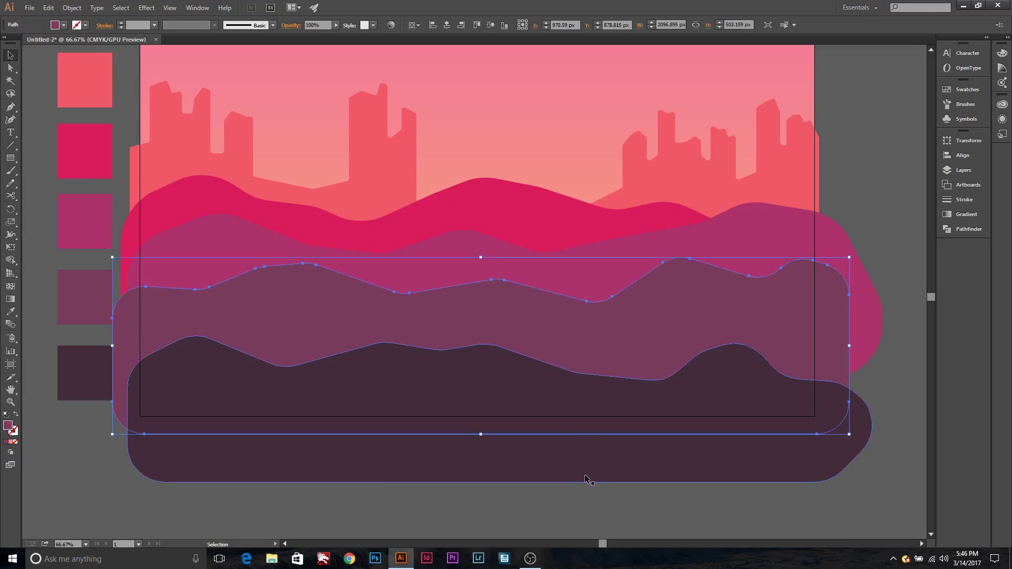
pyautogui.moveTo(505, 462); pyautogui.dragTo(585, 491)
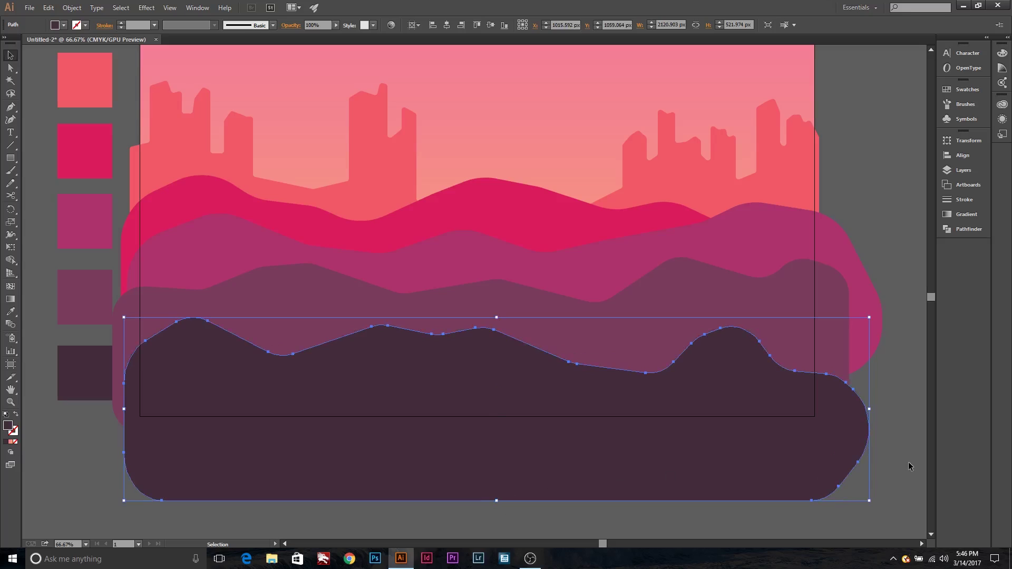
pyautogui.click(868, 188)
pyautogui.scroll(2, 856, 220)
pyautogui.scroll(-1, 855, 219)
# Unlock all artwork and trim the mesa sliver outside the artboard with Shape Builder
pyautogui.click(72, 7)
pyautogui.click(110, 84)
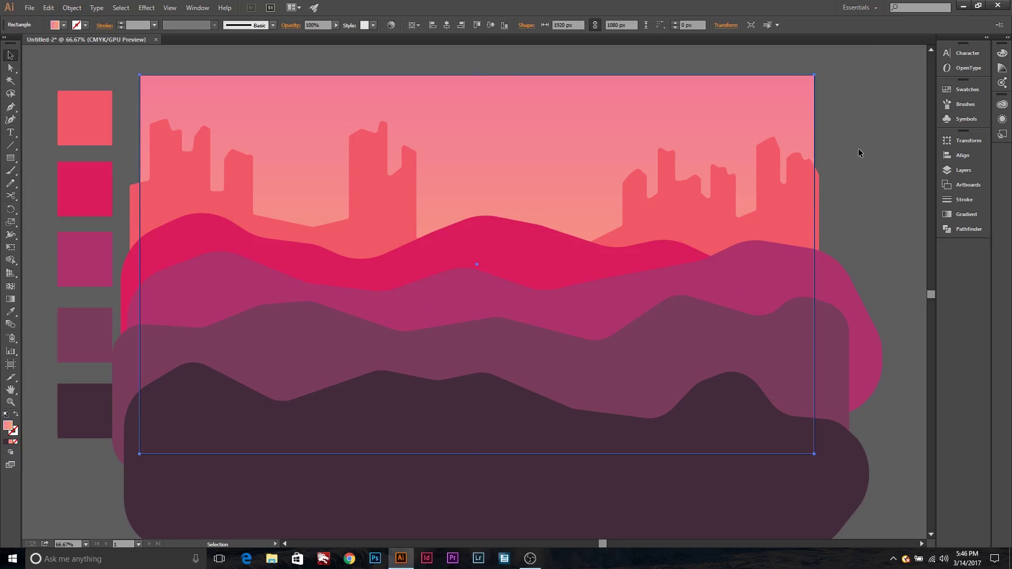
pyautogui.keyDown('shift'); pyautogui.click(237, 169); pyautogui.keyUp('shift')
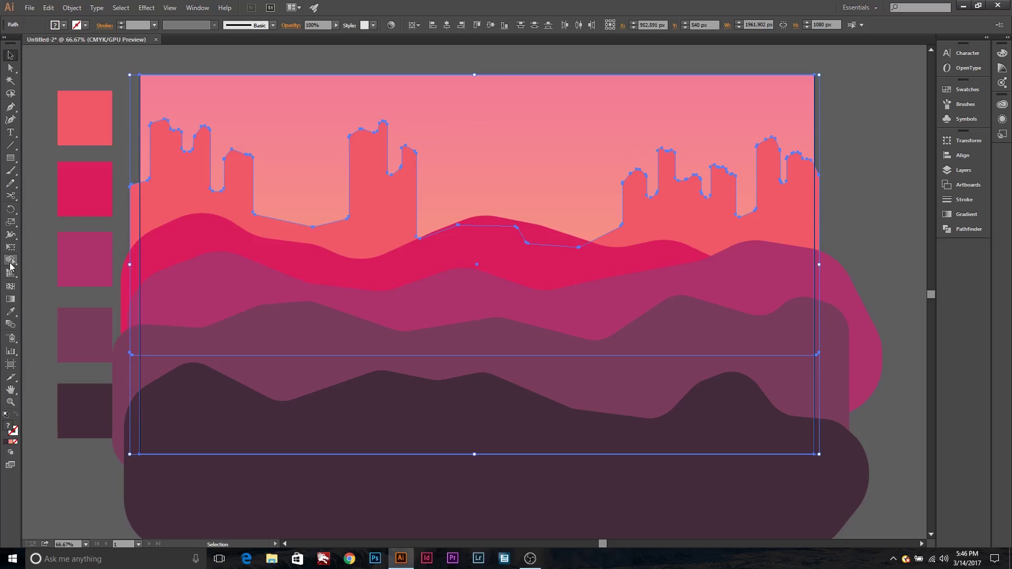
pyautogui.click(10, 261)
pyautogui.keyDown('alt'); pyautogui.click(132, 220); pyautogui.keyUp('alt')
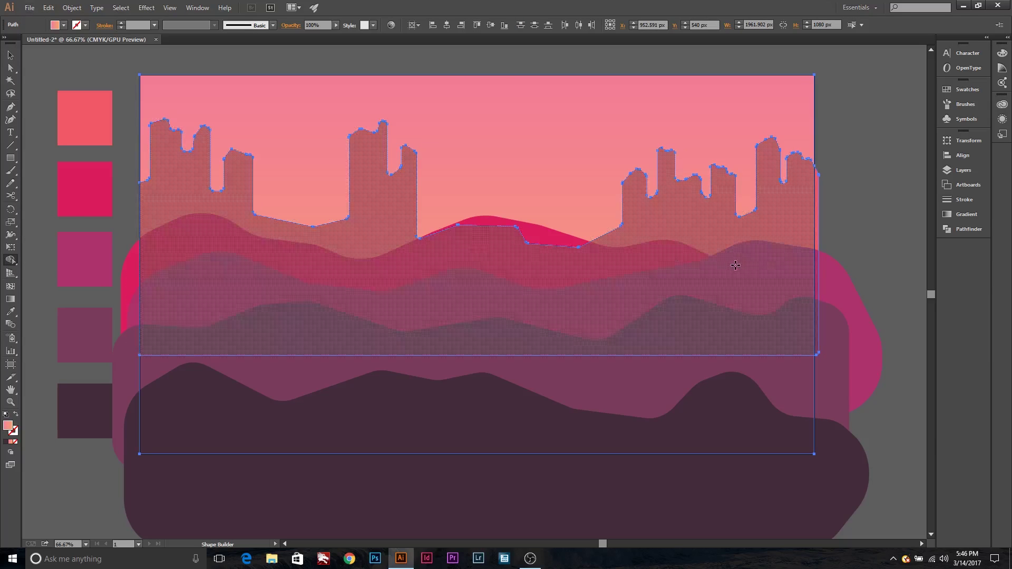
# Trim away both parts of the crimson wave that extend outside the artboard
pyautogui.keyDown('shift'); pyautogui.click(145, 268); pyautogui.keyUp('shift')
pyautogui.keyDown('alt'); pyautogui.click(131, 296); pyautogui.keyUp('alt')
pyautogui.keyDown('alt'); pyautogui.click(833, 358); pyautogui.keyUp('alt')
pyautogui.press('v')
pyautogui.hotkey('ctrl', 'shift', 'a')
# Trim the pink and mauve waves to the artboard edges with Shape Builder
pyautogui.click(206, 115)
pyautogui.keyDown('shift'); pyautogui.click(133, 309); pyautogui.keyUp('shift')
pyautogui.hotkey('shift', 'm')
pyautogui.press('v')
pyautogui.click(85, 64)
pyautogui.click(125, 368)
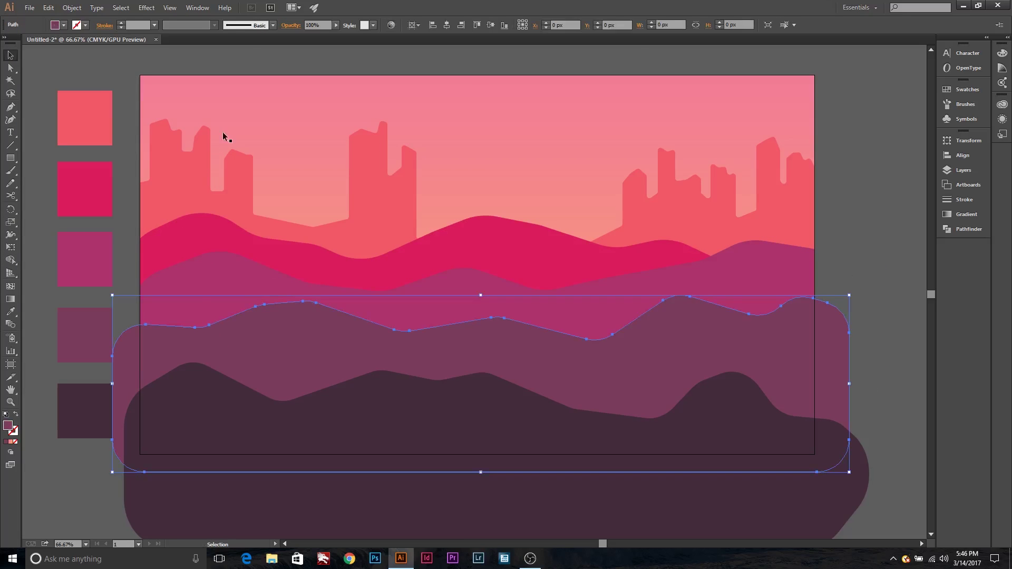
pyautogui.keyDown('shift'); pyautogui.click(222, 131); pyautogui.keyUp('shift')
pyautogui.hotkey('shift', 'm')
pyautogui.keyDown('alt'); pyautogui.click(125, 346); pyautogui.keyUp('alt')
# Trim the dark bottom wave's parts outside the artboard
pyautogui.click(9, 53)
pyautogui.click(267, 406)
pyautogui.keyDown('shift'); pyautogui.click(285, 129); pyautogui.keyUp('shift')
pyautogui.hotkey('shift', 'm')
pyautogui.keyDown('alt'); pyautogui.click(129, 458); pyautogui.keyUp('alt')
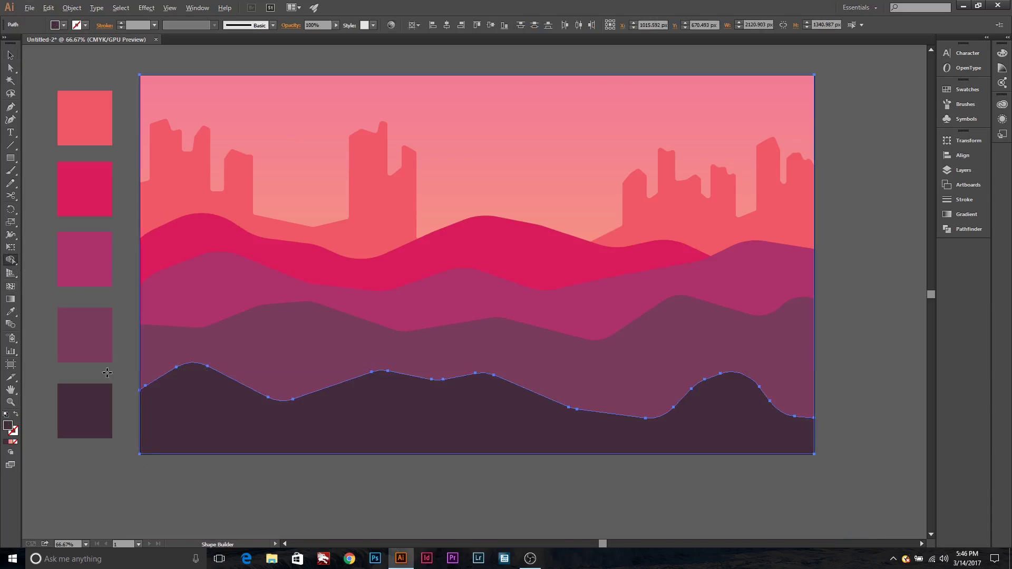
pyautogui.press('v')
# Inspect the fill colours of the back rock, crimson wave and pink wave without changing them
pyautogui.click(107, 373)
pyautogui.scroll(-2, 757, 419)
pyautogui.click(738, 178)
pyautogui.doubleClick(8, 425)
pyautogui.click(267, 56)
pyautogui.click(568, 218)
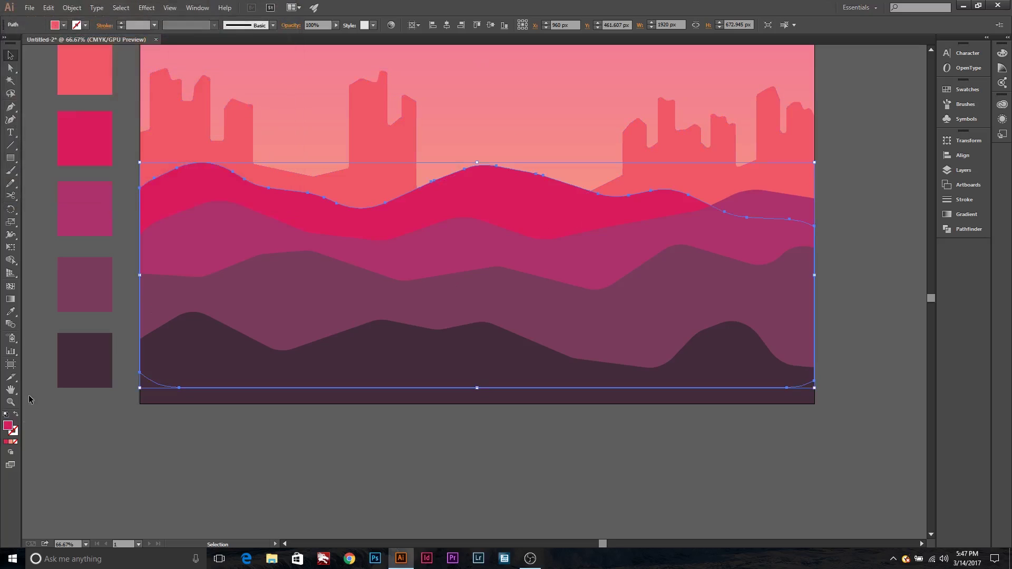
pyautogui.doubleClick(8, 425)
pyautogui.click(280, 57)
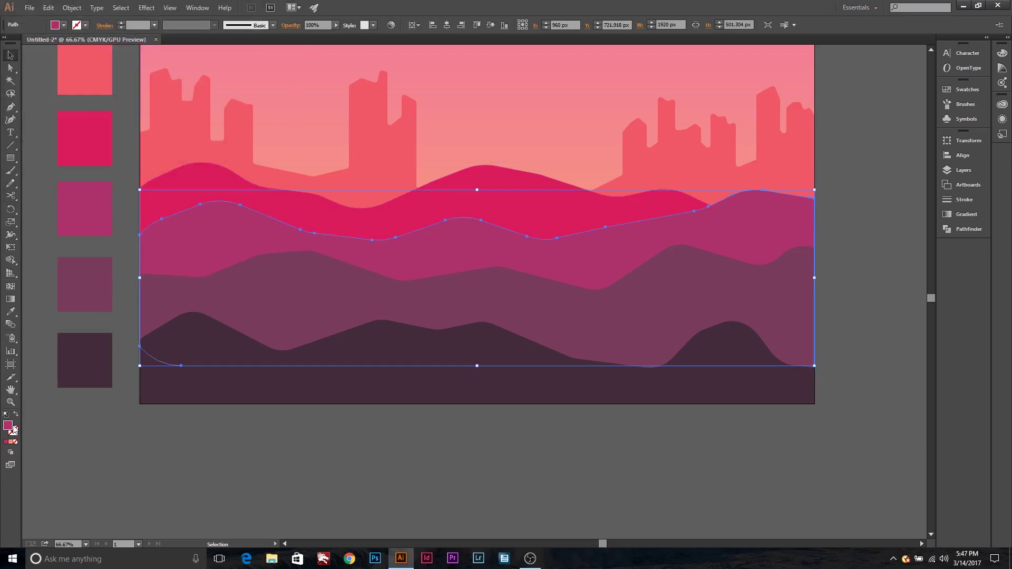
pyautogui.doubleClick(8, 426)
pyautogui.click(264, 60)
# Check the mauve wave's and dark wave's (442c3b) fill colours, then deselect everything
pyautogui.click(249, 316)
pyautogui.doubleClick(8, 426)
pyautogui.click(270, 59)
pyautogui.click(214, 359)
pyautogui.doubleClick(7, 426)
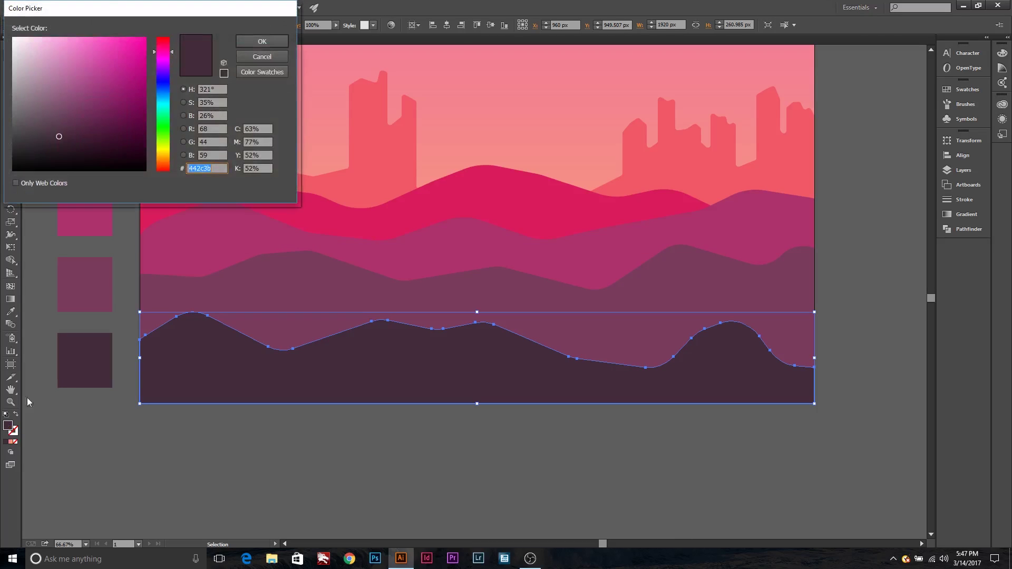
pyautogui.click(269, 55)
pyautogui.click(865, 363)
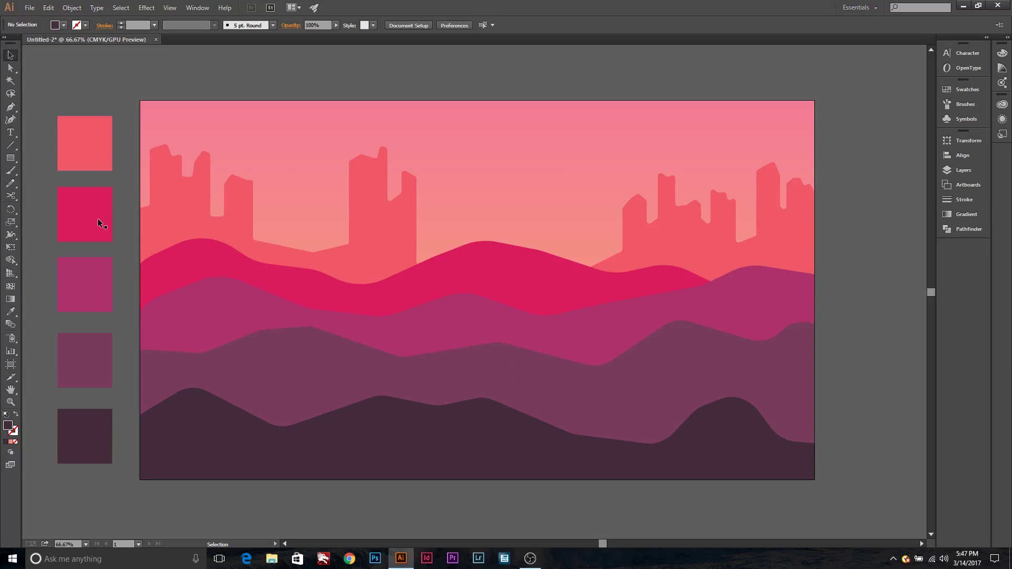
pyautogui.moveTo(10, 157); pyautogui.dragTo(42, 183)
# Draw a pale yellow sun circle on the right and send it behind the hills and mesas
pyautogui.moveTo(561, 140); pyautogui.dragTo(754, 334)
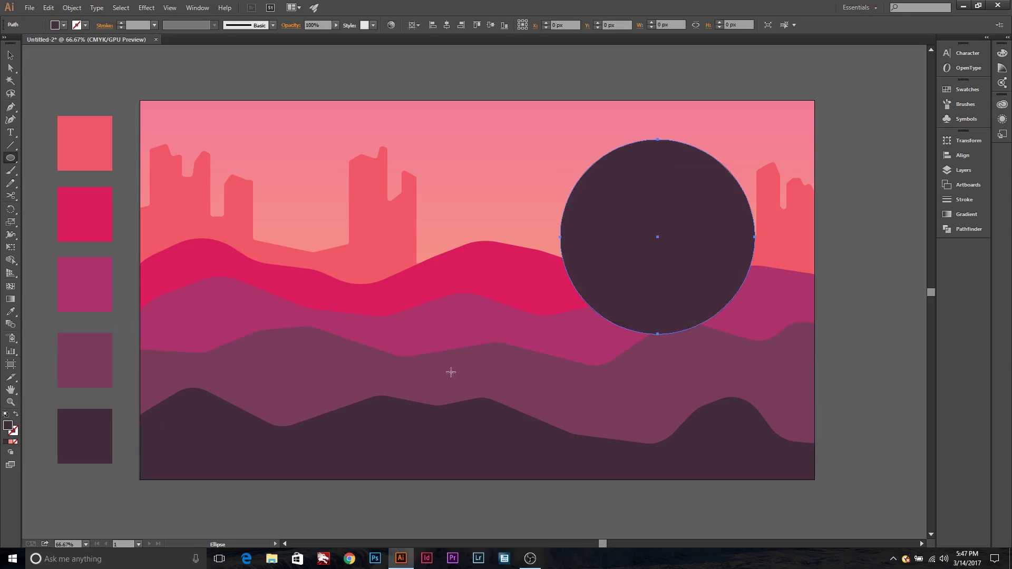
pyautogui.doubleClick(6, 425)
pyautogui.click(163, 150)
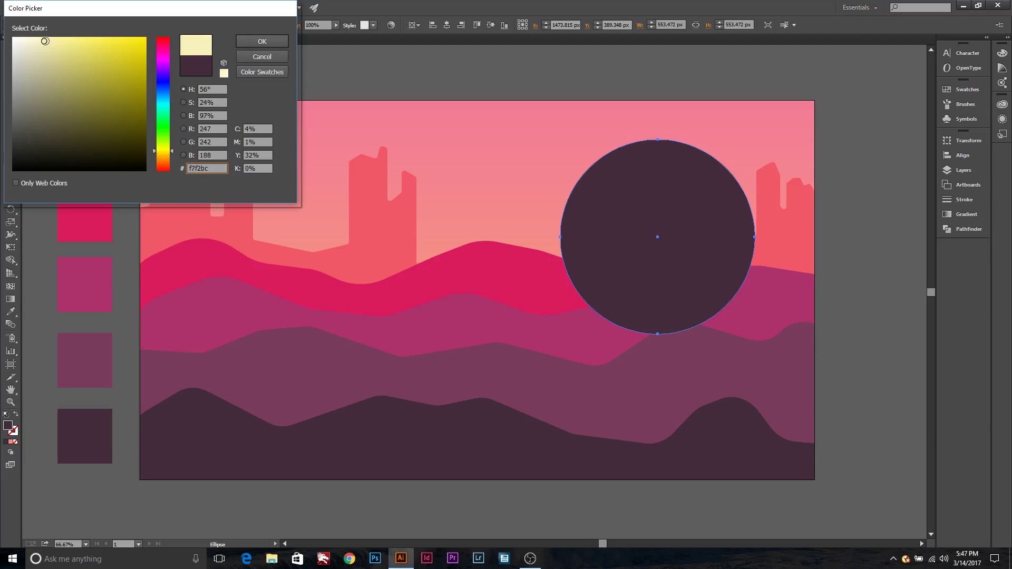
pyautogui.click(262, 42)
pyautogui.hotkey('ctrl', '[')
pyautogui.hotkey('ctrl', '[')
pyautogui.hotkey('ctrl', '[')
pyautogui.hotkey('ctrl', '[')
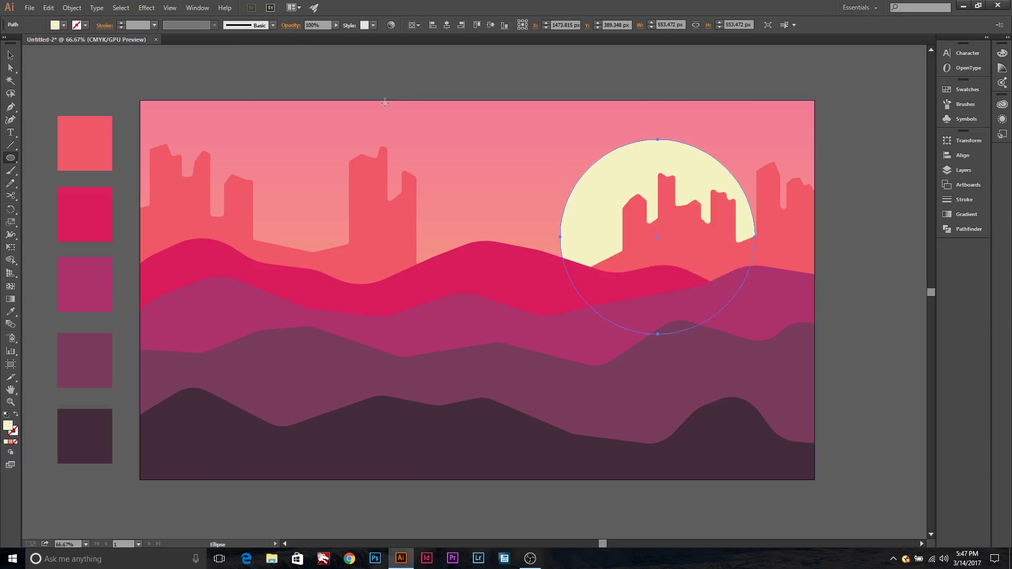
# Shrink the sun slightly and move it a little upward
pyautogui.scroll(2, 652, 336)
pyautogui.moveTo(651, 216); pyautogui.dragTo(656, 208)
pyautogui.click(892, 276)
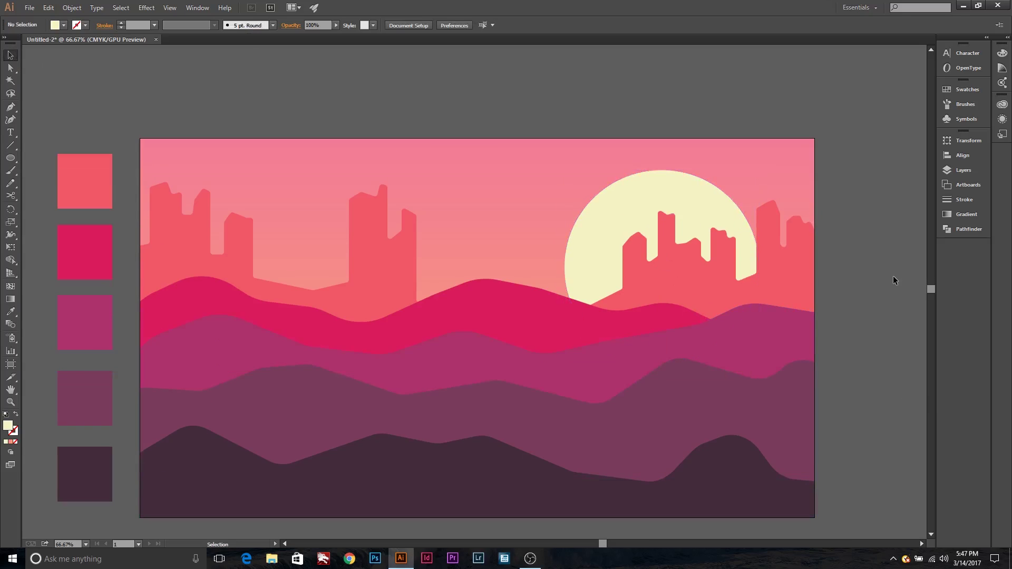
pyautogui.click(743, 230)
pyautogui.moveTo(757, 172); pyautogui.dragTo(752, 177)
pyautogui.moveTo(688, 219)
pyautogui.mouseDown()
pyautogui.moveTo(734, 214)
pyautogui.moveTo(699, 212)
pyautogui.mouseUp()
pyautogui.click(890, 342)
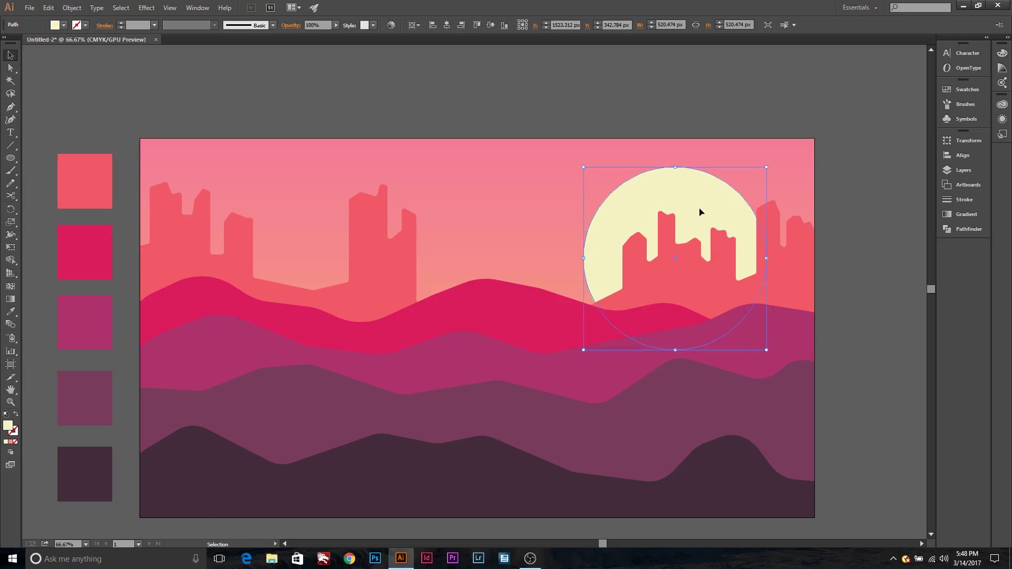
# Turn a 35%-opacity copy of the sun into a larger halo centred on it
pyautogui.click(336, 25)
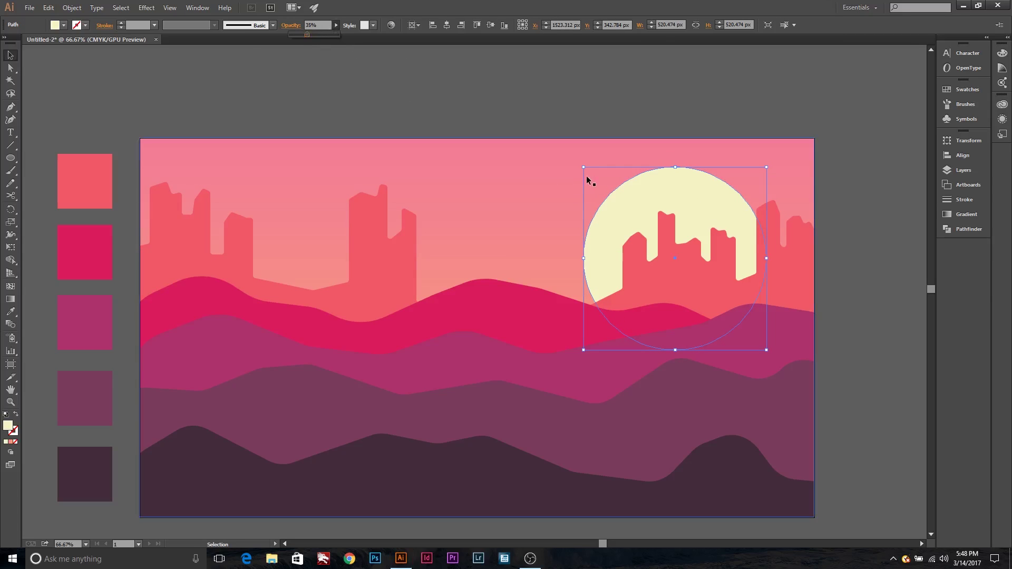
pyautogui.moveTo(583, 167); pyautogui.dragTo(570, 154)
pyautogui.click(833, 213)
pyautogui.moveTo(707, 171); pyautogui.dragTo(680, 167)
pyautogui.moveTo(566, 153); pyautogui.dragTo(554, 139)
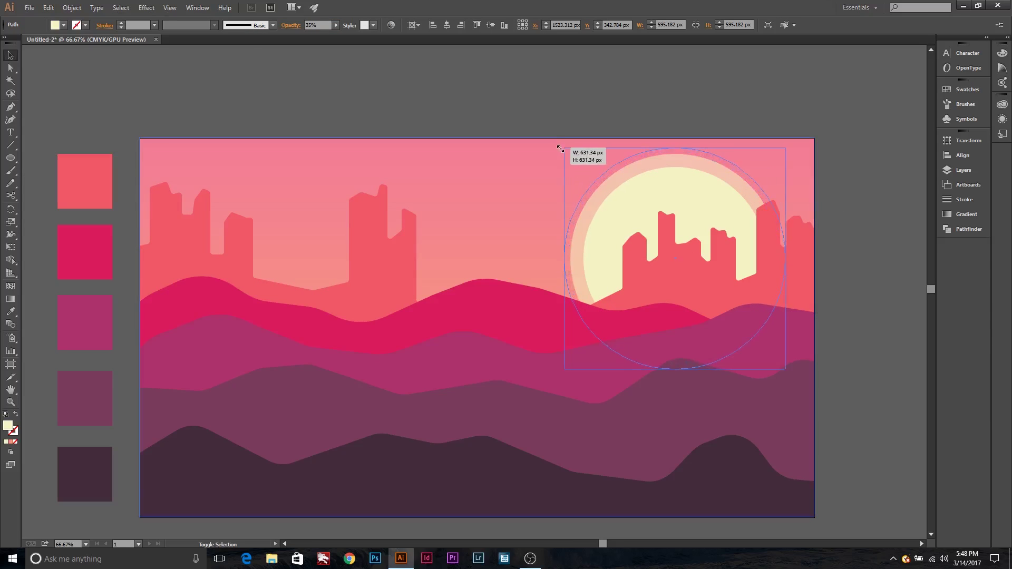
pyautogui.moveTo(557, 140)
pyautogui.mouseDown()
pyautogui.moveTo(565, 150)
pyautogui.moveTo(557, 141)
pyautogui.mouseUp()
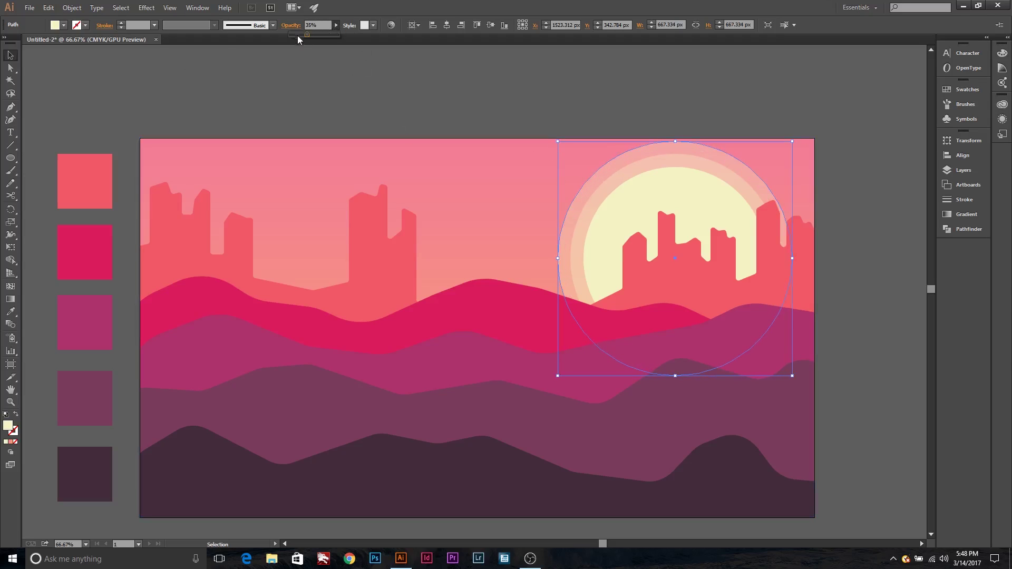
pyautogui.click(400, 96)
pyautogui.scroll(2, 933, 356)
pyautogui.scroll(-3, 922, 318)
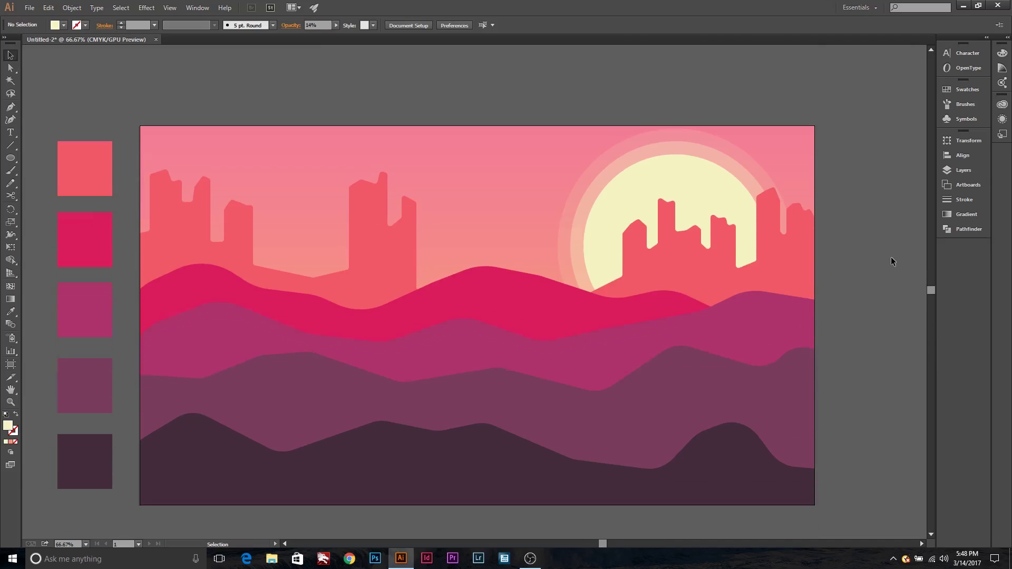
# Beside the artboard, draw a cream circle and Alt-drag two copies into a cloud cluster
pyautogui.scroll(-2, 895, 255)
pyautogui.scroll(-4, 895, 255)
pyautogui.hscroll(3, 605, 542)
pyautogui.moveTo(605, 543); pyautogui.dragTo(644, 543)
pyautogui.moveTo(8, 160); pyautogui.dragTo(46, 178)
pyautogui.moveTo(521, 110); pyautogui.dragTo(623, 211)
pyautogui.moveTo(575, 153)
pyautogui.mouseDown()
pyautogui.moveTo(701, 181)
pyautogui.moveTo(691, 187)
pyautogui.mouseUp()
pyautogui.moveTo(691, 187); pyautogui.dragTo(514, 182)
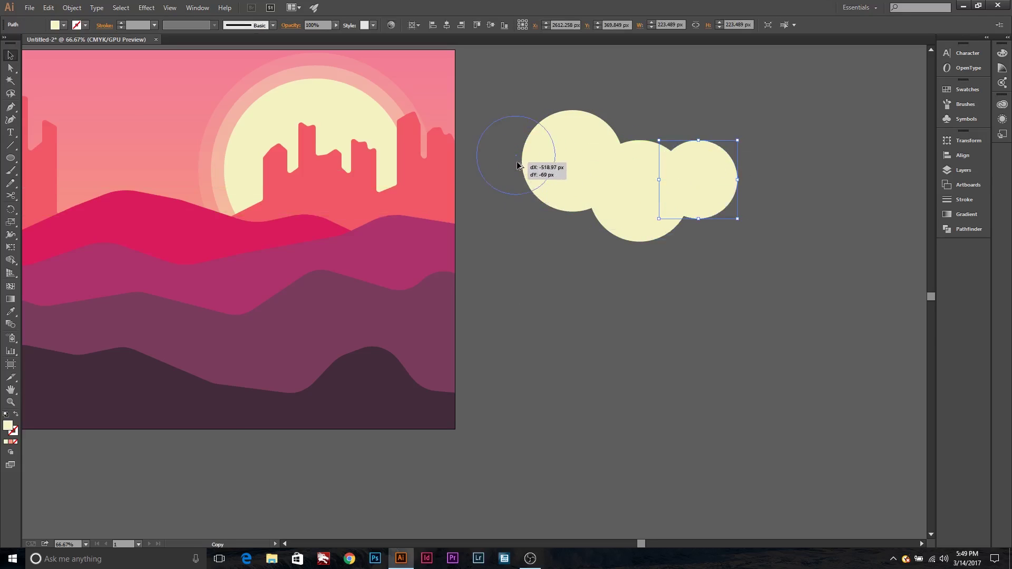
pyautogui.click(701, 298)
# Add another circle copy and a smaller end circle, then shift the whole cloud right
pyautogui.moveTo(640, 543); pyautogui.dragTo(644, 544)
pyautogui.moveTo(470, 204)
pyautogui.mouseDown()
pyautogui.moveTo(454, 194)
pyautogui.moveTo(717, 211)
pyautogui.mouseUp()
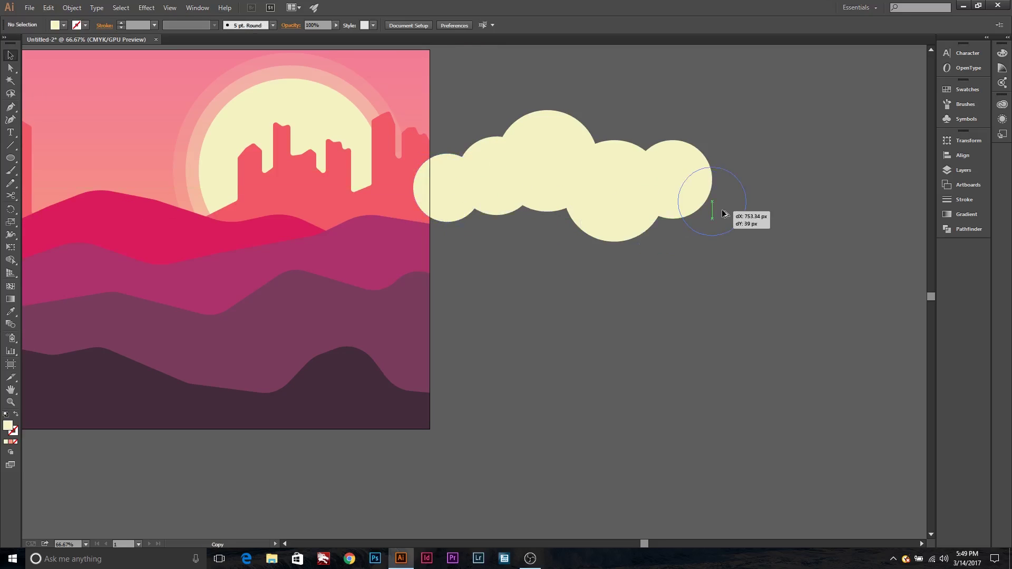
pyautogui.moveTo(751, 240); pyautogui.dragTo(744, 227)
pyautogui.click(747, 262)
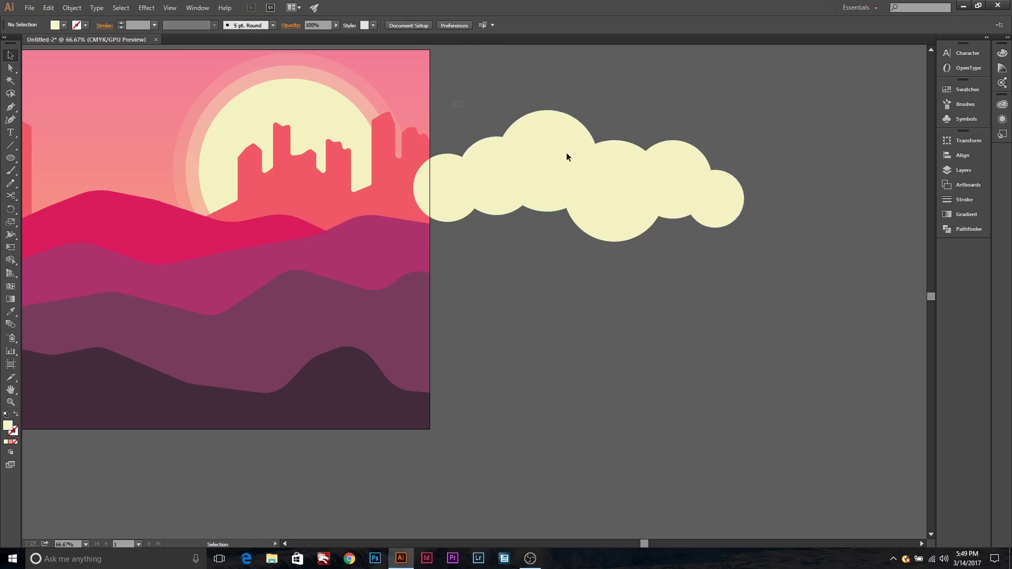
pyautogui.hotkey('ctrl', 'a')
pyautogui.moveTo(501, 177); pyautogui.dragTo(605, 169)
pyautogui.hotkey('ctrl', 'shift', 'a')
# Copy the circle cloud below as a spare, then Unite the top cloud's circles in Pathfinder
pyautogui.hotkey('ctrl', 'a')
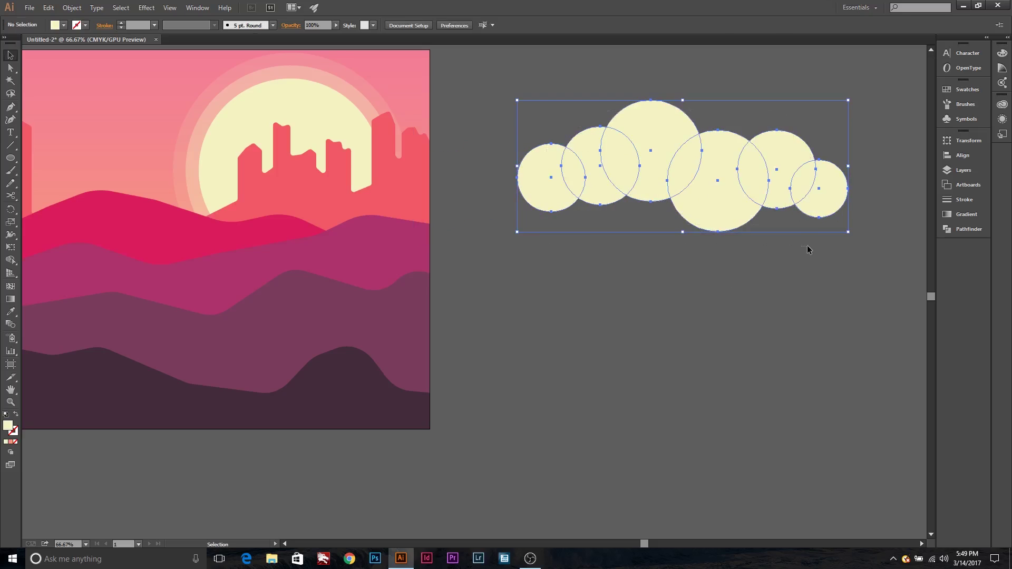
pyautogui.moveTo(719, 148); pyautogui.dragTo(710, 301)
pyautogui.hotkey('ctrl', 'shift', 'a')
pyautogui.moveTo(694, 90); pyautogui.dragTo(854, 237)
pyautogui.click(968, 230)
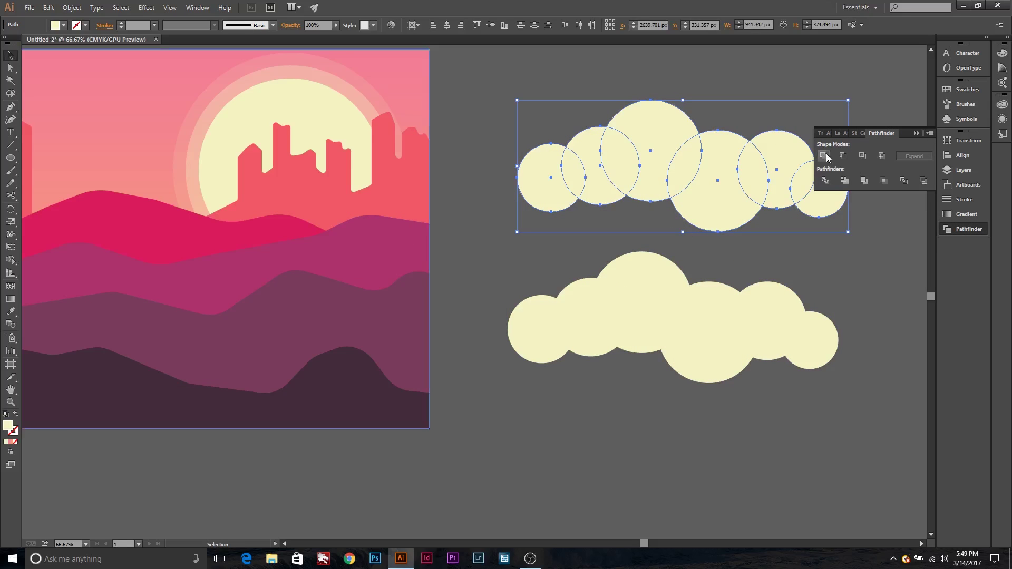
pyautogui.click(823, 156)
# Cut off the merged cloud's lower half with a rectangle and Shape Builder, leaving a flat bottom
pyautogui.hotkey('ctrl', 'shift', 'a')
pyautogui.click(10, 157)
pyautogui.moveTo(495, 169); pyautogui.dragTo(915, 270)
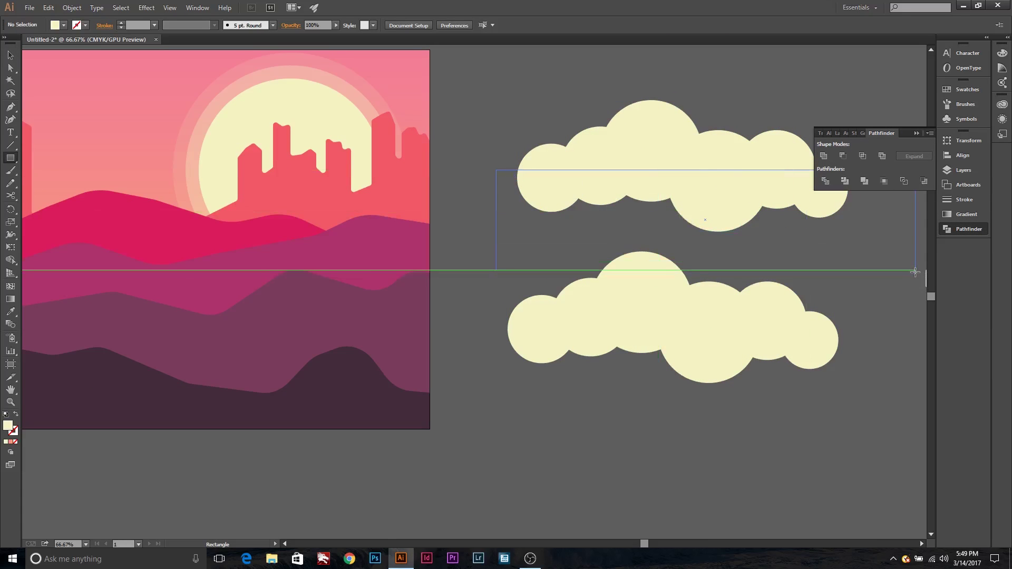
pyautogui.press('v')
pyautogui.moveTo(659, 218); pyautogui.dragTo(666, 223)
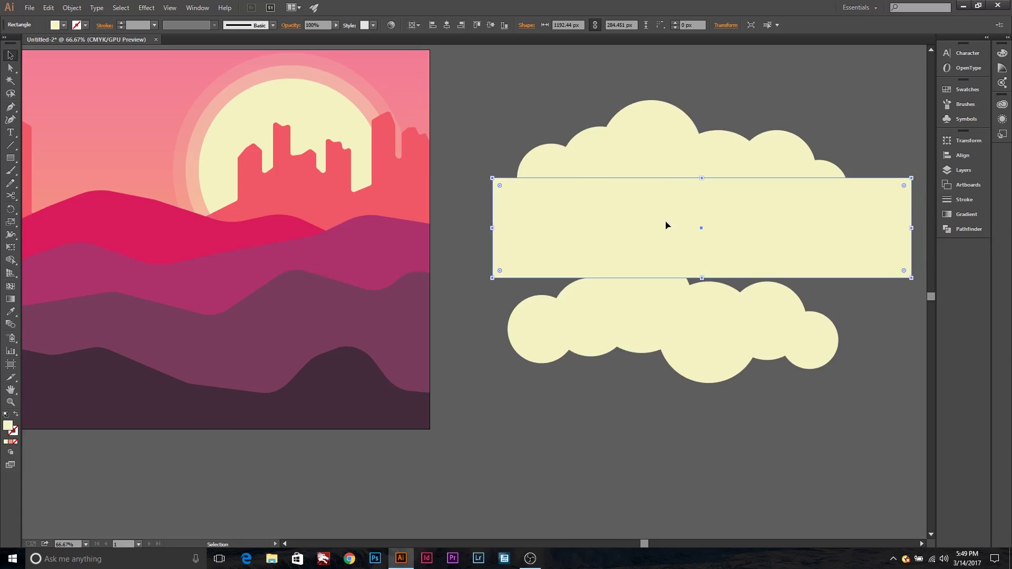
pyautogui.click(616, 223)
pyautogui.hotkey('shift', 'm')
pyautogui.moveTo(531, 187); pyautogui.dragTo(522, 224)
pyautogui.press('v')
pyautogui.moveTo(656, 147); pyautogui.dragTo(615, 181)
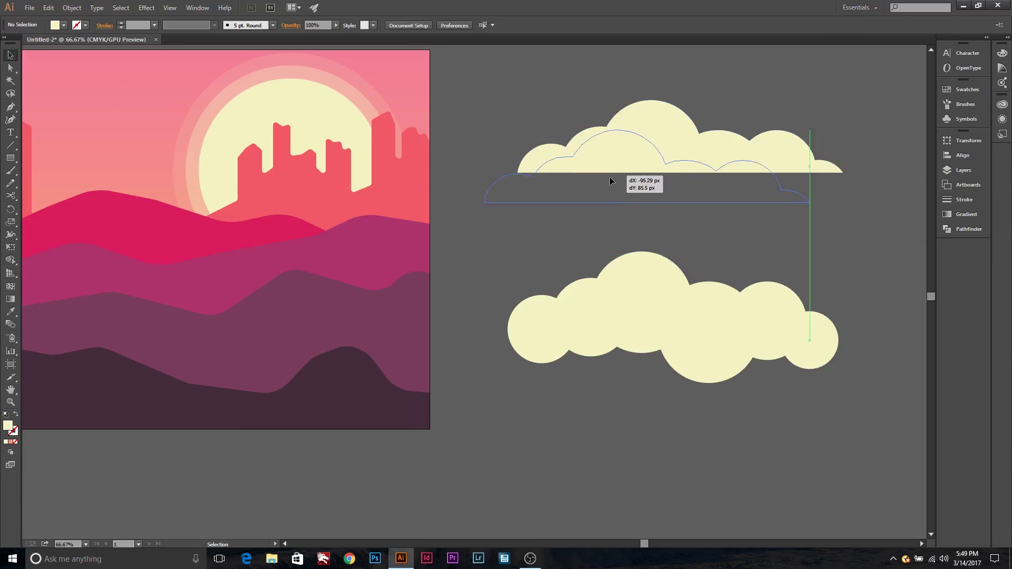
# Fill the flat-bottomed cloud white and set its opacity to 32%
pyautogui.doubleClick(9, 426)
pyautogui.click(39, 41)
pyautogui.click(267, 39)
pyautogui.click(335, 25)
pyautogui.moveTo(339, 35); pyautogui.dragTo(305, 33)
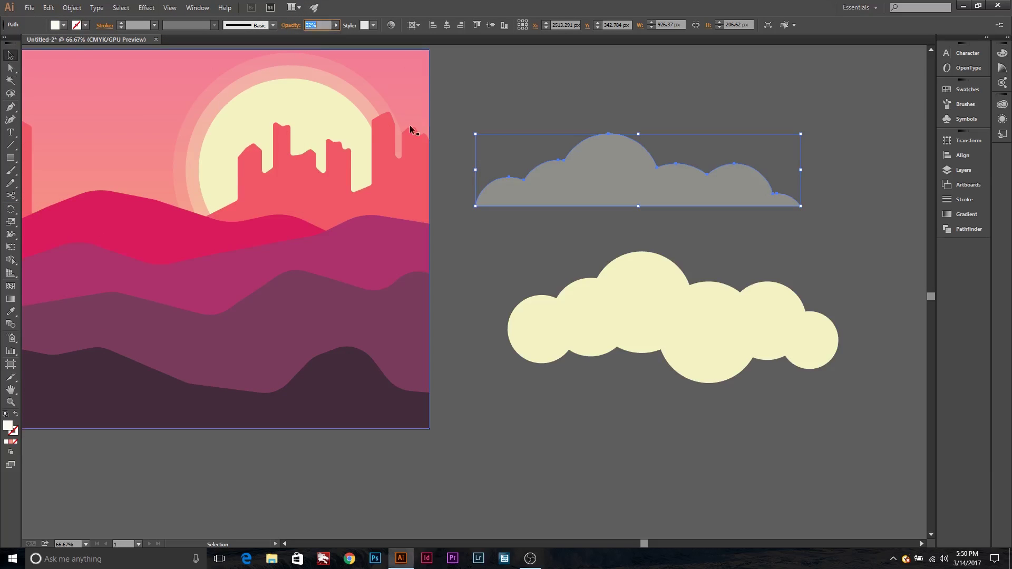
# Round off the cloud's sharp corners with the Direct Selection tool
pyautogui.press('a')
pyautogui.moveTo(489, 201); pyautogui.dragTo(489, 201)
pyautogui.press('v')
pyautogui.click(517, 97)
# Move the cloud onto the tall rock and place a cloud copy beside it
pyautogui.moveTo(649, 542); pyautogui.dragTo(618, 543)
pyautogui.moveTo(802, 187); pyautogui.dragTo(237, 116)
pyautogui.moveTo(475, 64)
pyautogui.mouseDown()
pyautogui.moveTo(344, 98)
pyautogui.moveTo(317, 117)
pyautogui.mouseUp()
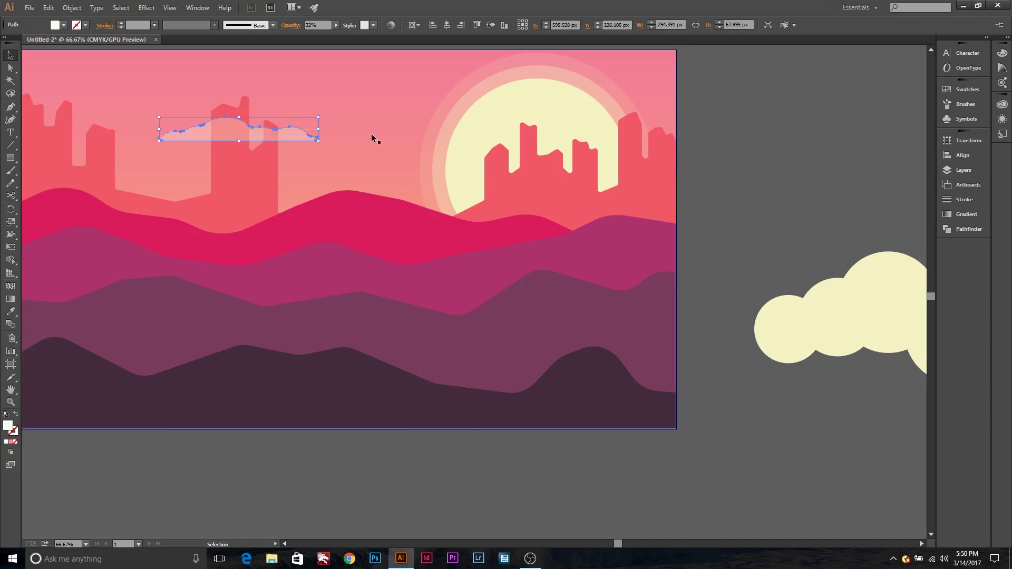
pyautogui.keyDown('ctrl'); pyautogui.click(303, 137); pyautogui.keyUp('ctrl')
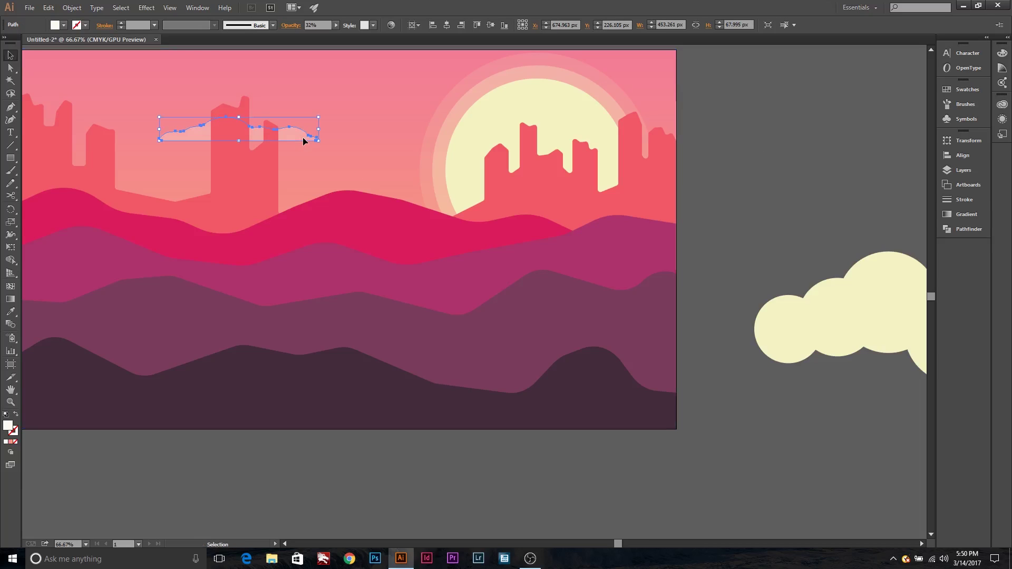
pyautogui.click(819, 264)
pyautogui.moveTo(290, 130); pyautogui.dragTo(345, 111)
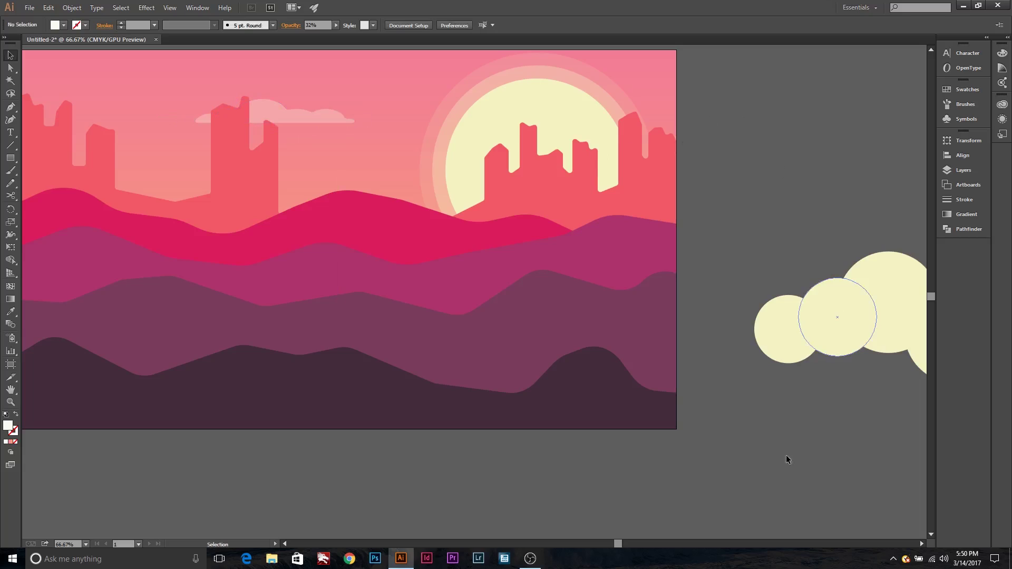
pyautogui.moveTo(617, 543); pyautogui.dragTo(608, 543)
pyautogui.moveTo(423, 145)
pyautogui.mouseDown()
pyautogui.moveTo(479, 153)
pyautogui.moveTo(428, 155)
pyautogui.mouseUp()
# Resize the mid-sky cloud and the left cloud copy, flattening them slightly
pyautogui.scroll(2, 479, 432)
pyautogui.moveTo(422, 219)
pyautogui.keyDown('alt'); pyautogui.mouseDown()
pyautogui.moveTo(226, 219)
pyautogui.moveTo(266, 224)
pyautogui.mouseUp(); pyautogui.keyUp('alt')
pyautogui.click(422, 210)
pyautogui.moveTo(471, 211); pyautogui.dragTo(489, 211)
pyautogui.moveTo(422, 206); pyautogui.dragTo(422, 206)
pyautogui.click(815, 258)
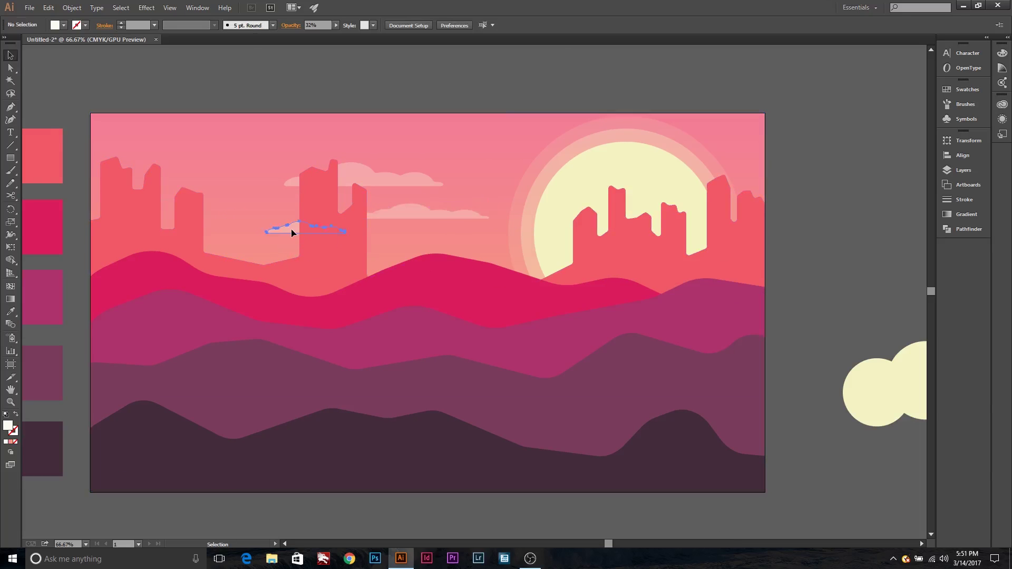
pyautogui.moveTo(287, 235); pyautogui.dragTo(287, 235)
pyautogui.click(867, 239)
# Reposition the small clouds around the rock and into the upper left sky
pyautogui.scroll(2, 487, 283)
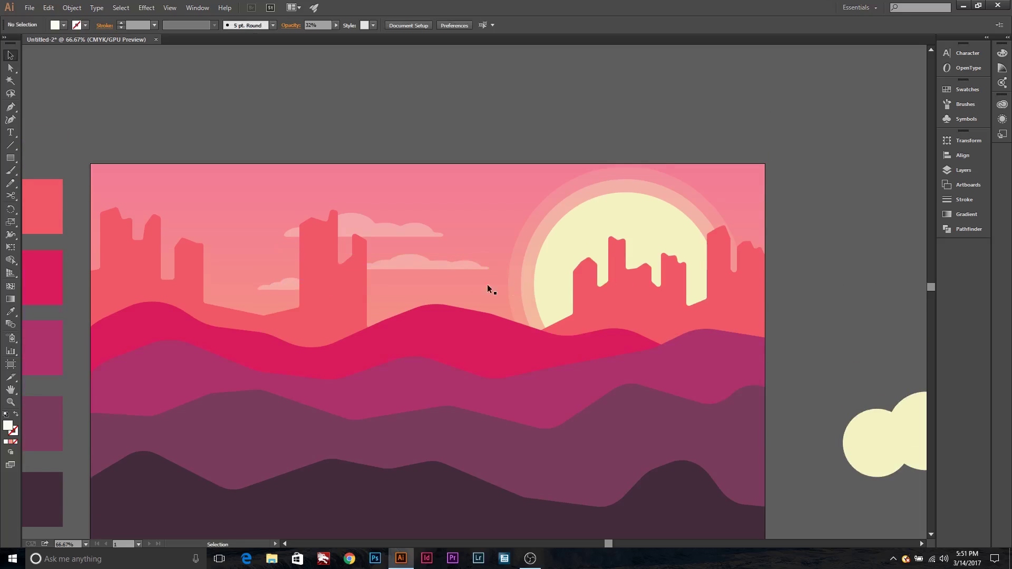
pyautogui.moveTo(393, 224); pyautogui.dragTo(393, 233)
pyautogui.click(826, 324)
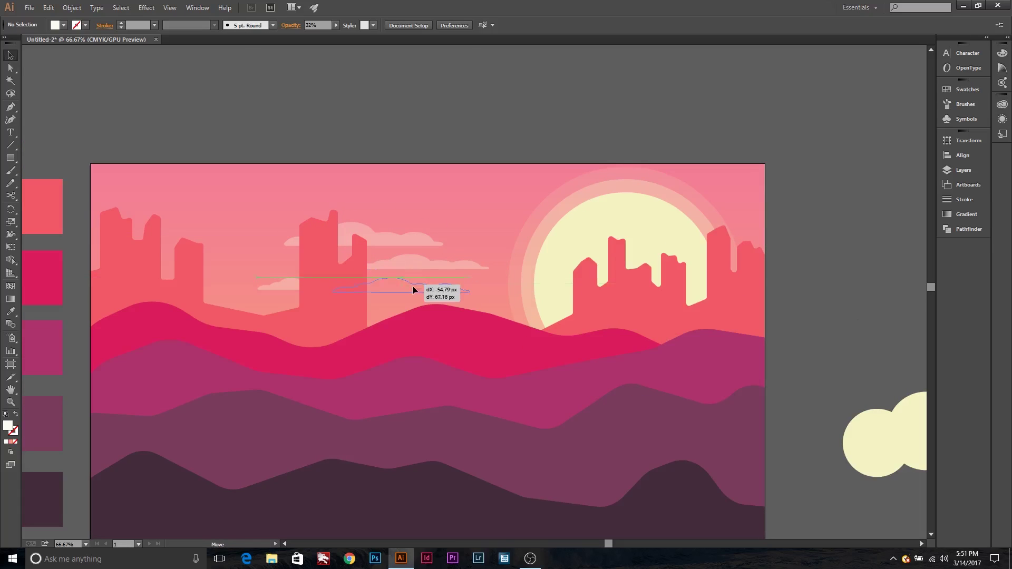
pyautogui.moveTo(412, 288); pyautogui.dragTo(400, 278)
pyautogui.moveTo(287, 280); pyautogui.dragTo(469, 208)
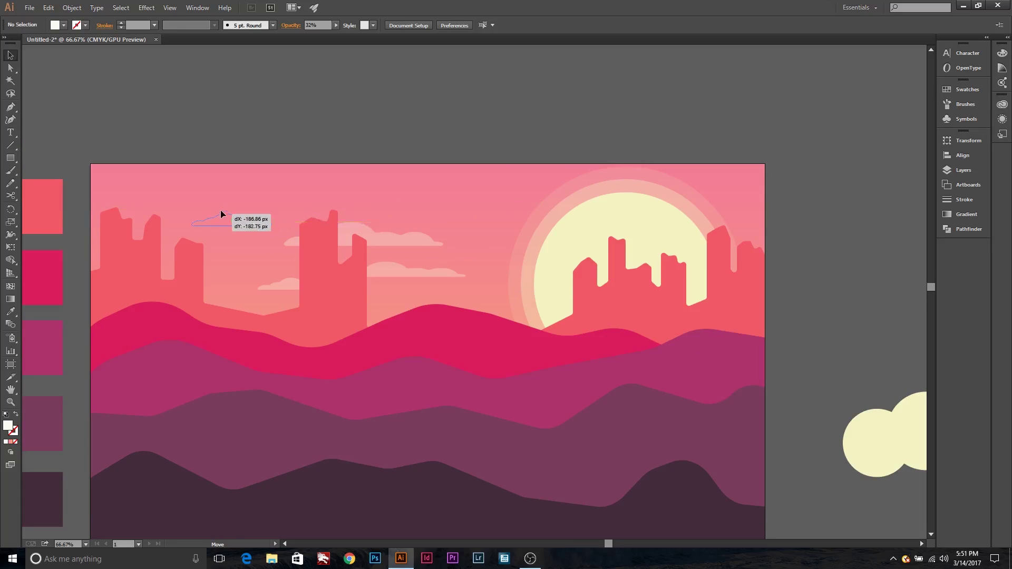
pyautogui.moveTo(222, 219); pyautogui.dragTo(221, 213)
pyautogui.click(848, 295)
pyautogui.moveTo(359, 288); pyautogui.dragTo(325, 283)
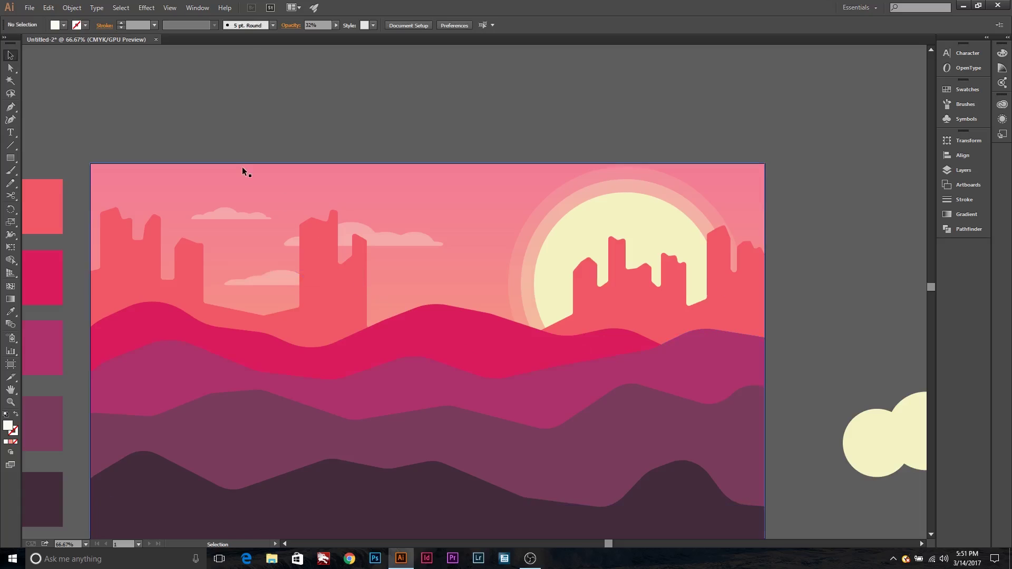
pyautogui.hotkey('ctrl', 'z')
pyautogui.scroll(-2, 382, 171)
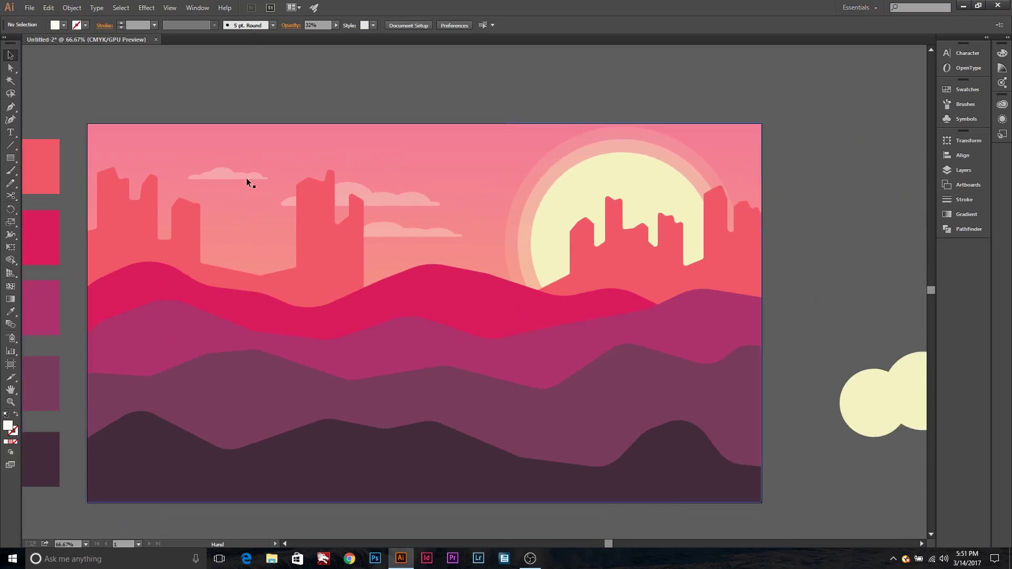
pyautogui.moveTo(278, 241); pyautogui.dragTo(200, 173)
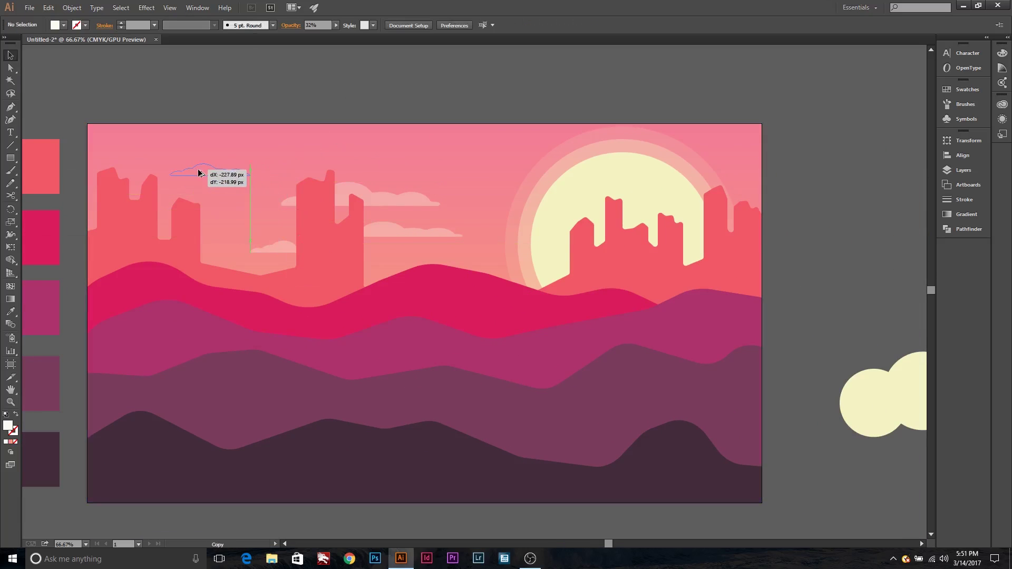
# Alt-drag a copy of the cloud near the central rock up toward the top of the sky
pyautogui.scroll(2, 506, 245)
pyautogui.hotkey('ctrl', '-')
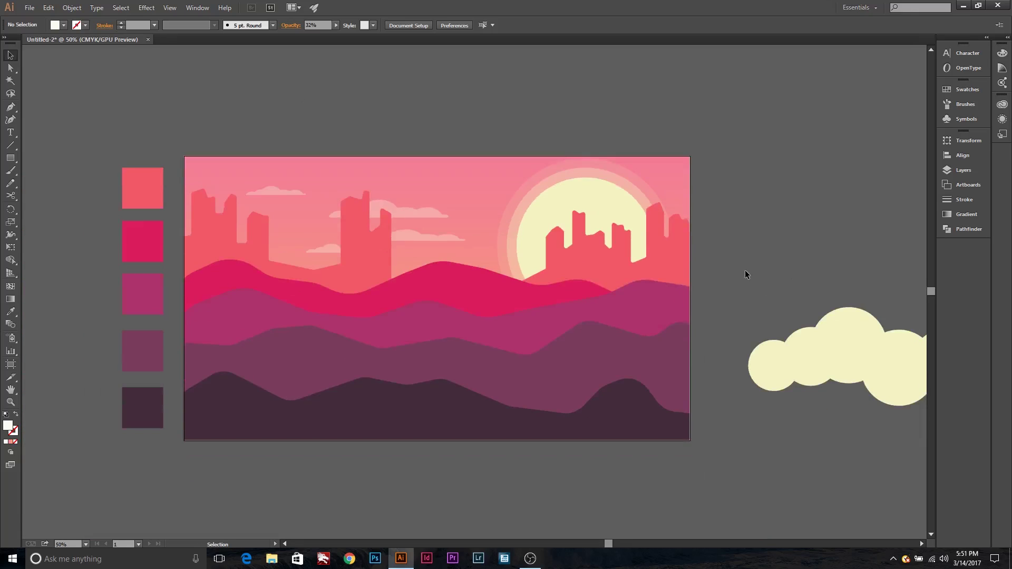
pyautogui.hscroll(-2, 589, 520)
pyautogui.hotkey('ctrl', '+')
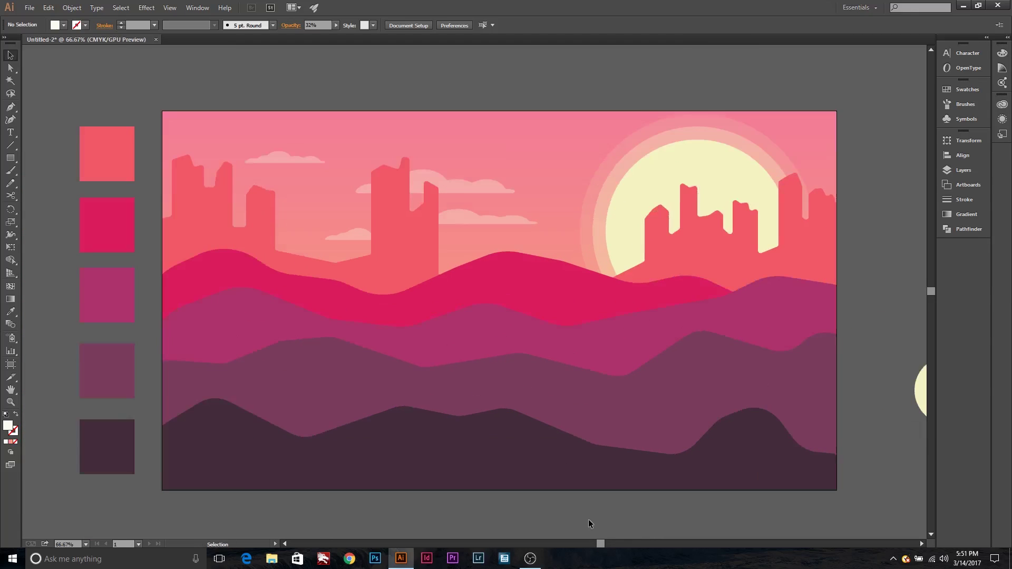
pyautogui.scroll(1, 507, 245)
pyautogui.click(448, 242)
pyautogui.scroll(-1, 474, 226)
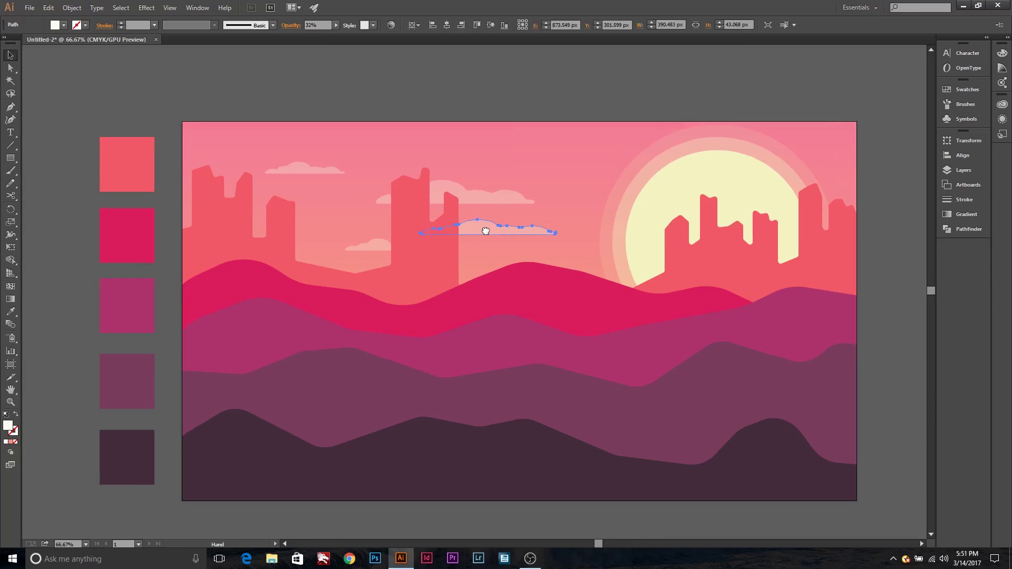
pyautogui.hscroll(1, 453, 225)
pyautogui.keyDown('alt'); pyautogui.moveTo(453, 225); pyautogui.dragTo(486, 141); pyautogui.keyUp('alt')
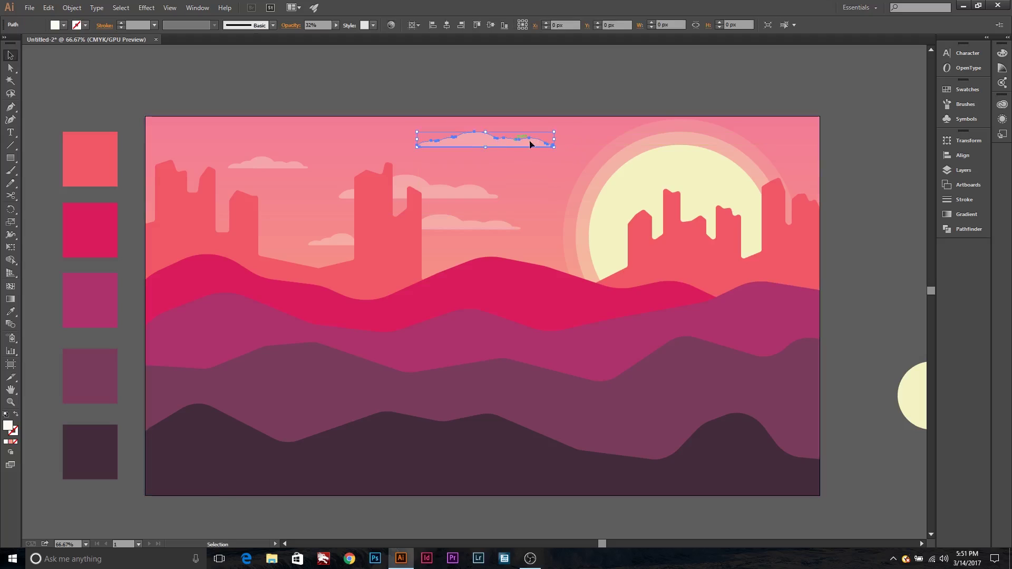
# Reflect the top cloud copy and the small cloud by the rock vertically
pyautogui.click(73, 8)
pyautogui.click(277, 49)
pyautogui.click(89, 165)
pyautogui.hotkey('ctrl', 'shift', 'a')
pyautogui.click(330, 239)
pyautogui.click(72, 7)
pyautogui.click(287, 63)
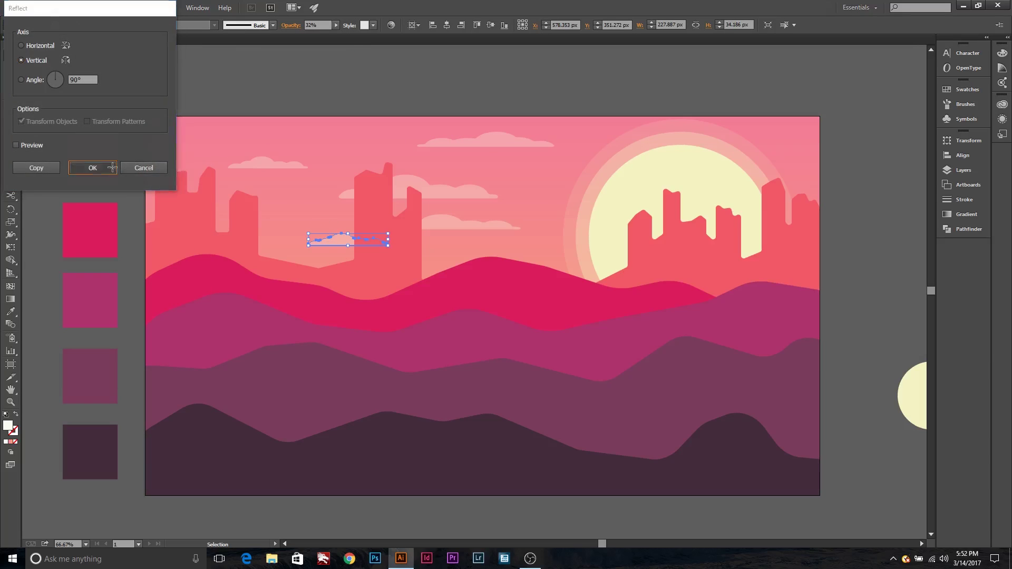
pyautogui.click(90, 165)
pyautogui.hotkey('ctrl', 'shift', 'a')
# Fine-tune the top cloud's position, moving it right then nudging it back left
pyautogui.moveTo(447, 142); pyautogui.dragTo(527, 144)
pyautogui.click(524, 109)
pyautogui.moveTo(416, 206); pyautogui.dragTo(416, 194)
pyautogui.click(497, 113)
pyautogui.scroll(-2, 795, 126)
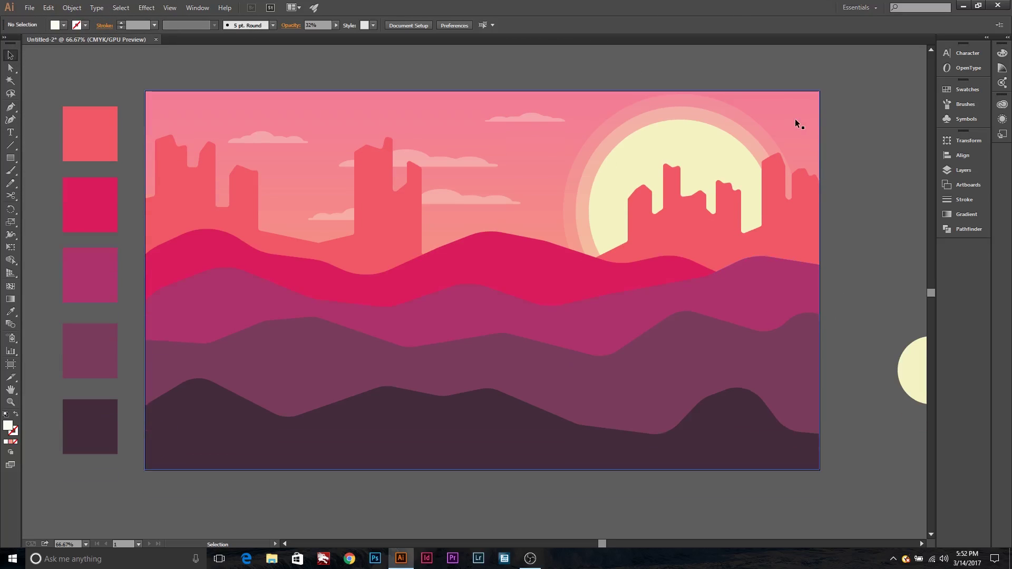
# Delete the large cream cloud and draw a tall trunk rectangle filled with the darkest hill purple
pyautogui.moveTo(601, 544); pyautogui.dragTo(662, 538)
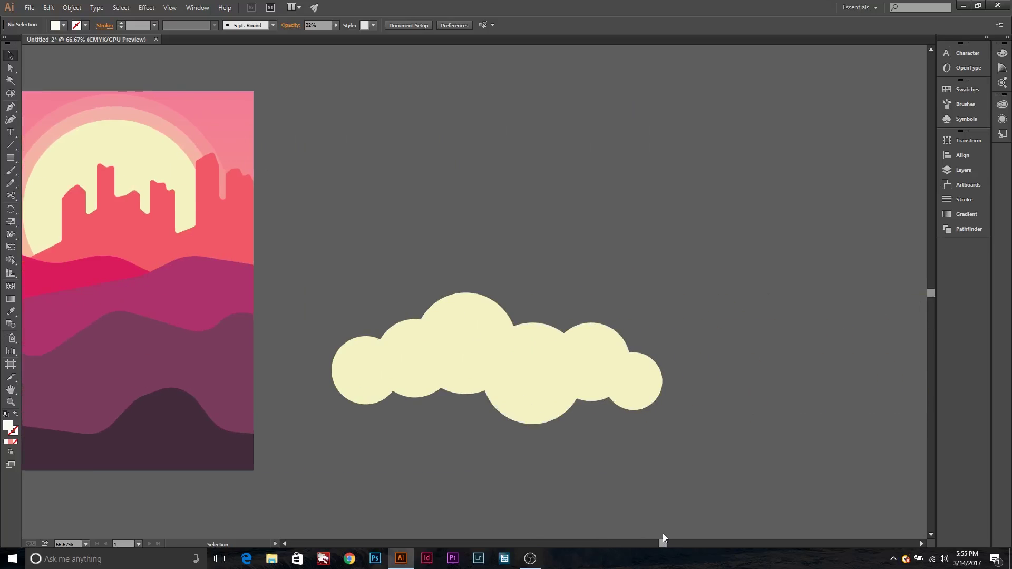
pyautogui.moveTo(395, 76); pyautogui.dragTo(427, 268)
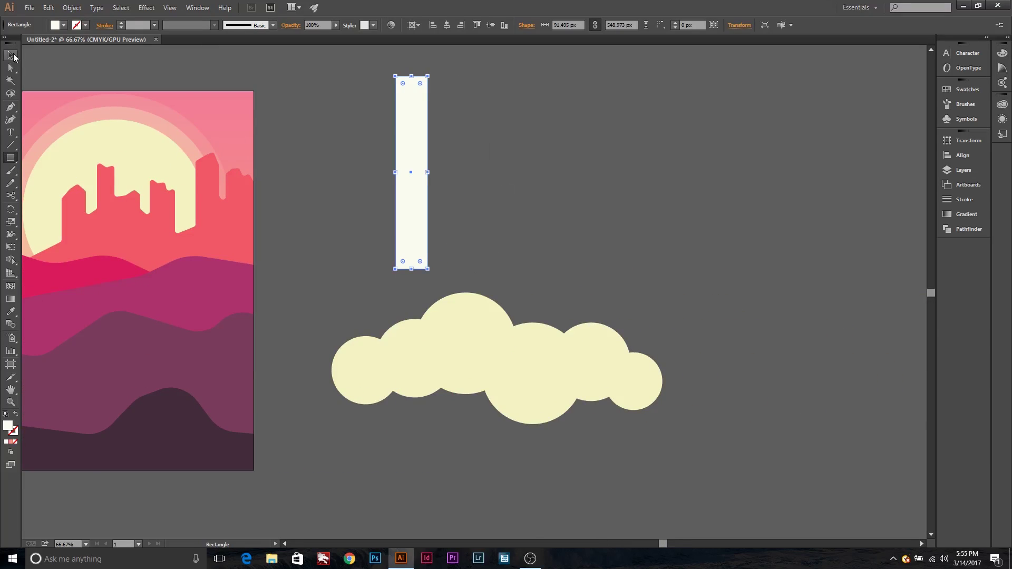
pyautogui.moveTo(729, 441); pyautogui.dragTo(721, 448)
pyautogui.press('Delete')
pyautogui.moveTo(398, 266); pyautogui.dragTo(396, 352)
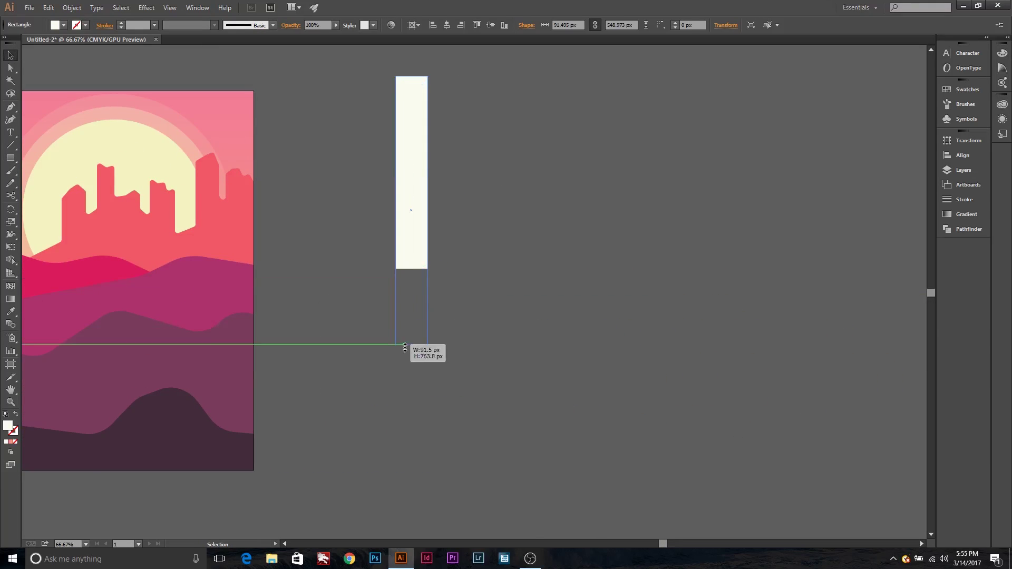
pyautogui.press('i')
pyautogui.click(158, 448)
# Duplicate the trunk into a shorter upright arm and a horizontal connector piece
pyautogui.moveTo(416, 249); pyautogui.dragTo(507, 249)
pyautogui.moveTo(502, 75); pyautogui.dragTo(501, 223)
pyautogui.moveTo(502, 233); pyautogui.dragTo(459, 100)
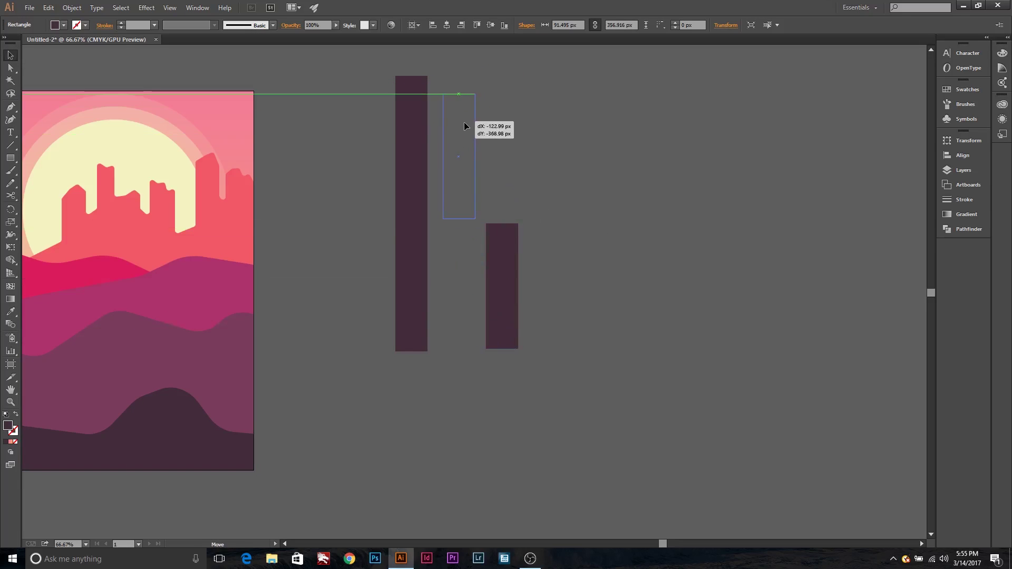
pyautogui.moveTo(459, 153); pyautogui.dragTo(535, 242)
pyautogui.moveTo(557, 176)
pyautogui.mouseDown()
pyautogui.moveTo(601, 264)
pyautogui.moveTo(439, 201)
pyautogui.moveTo(395, 198)
pyautogui.mouseUp()
pyautogui.hotkey('ctrl', '+')
pyautogui.hotkey('ctrl', '+')
pyautogui.scroll(3, 439, 263)
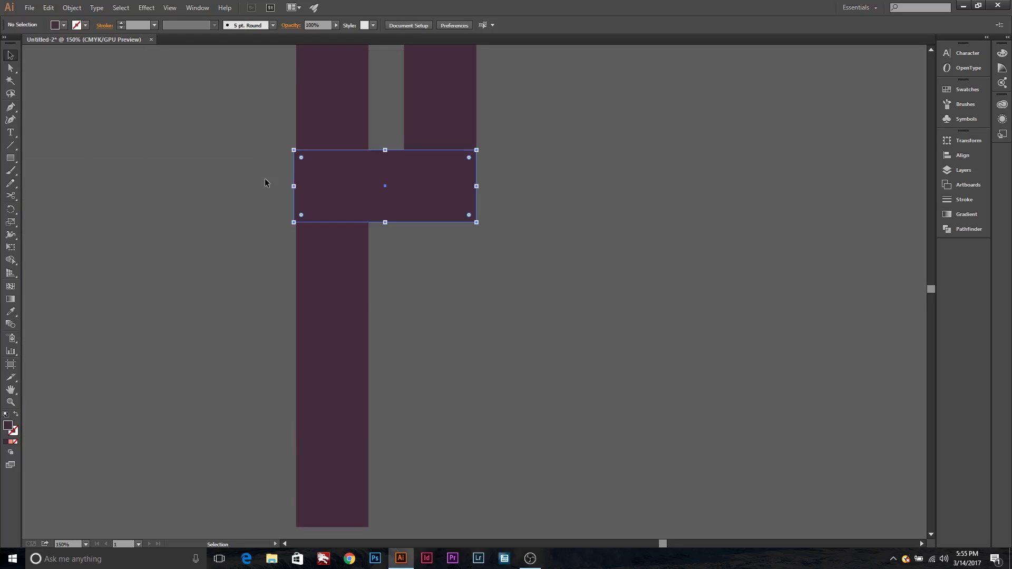
pyautogui.click(332, 368)
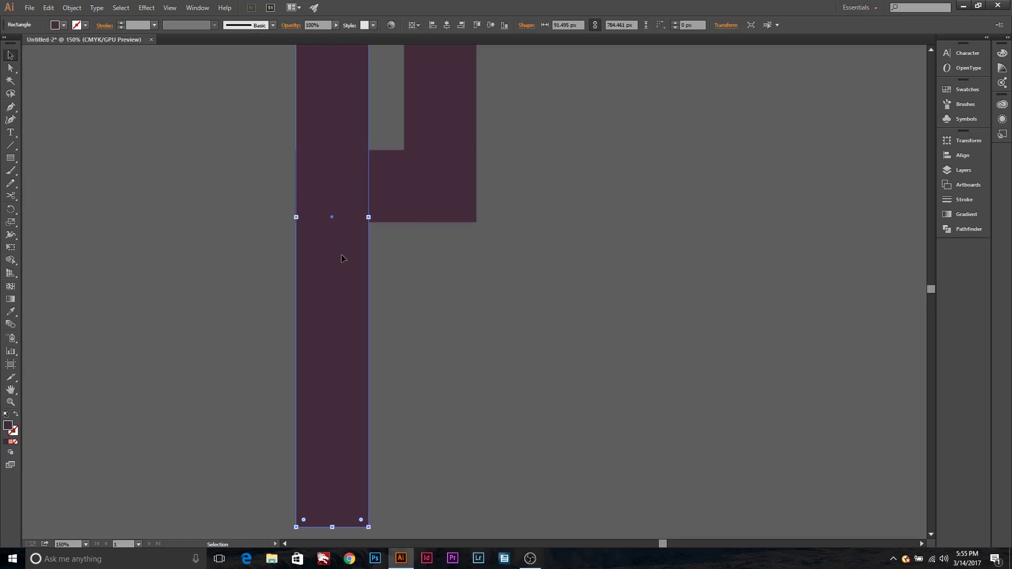
pyautogui.click(463, 314)
# Copy the arm and connector, then reflect them vertically to form the cactus's left arm
pyautogui.hotkey('ctrl', '-')
pyautogui.hscroll(-2, 464, 327)
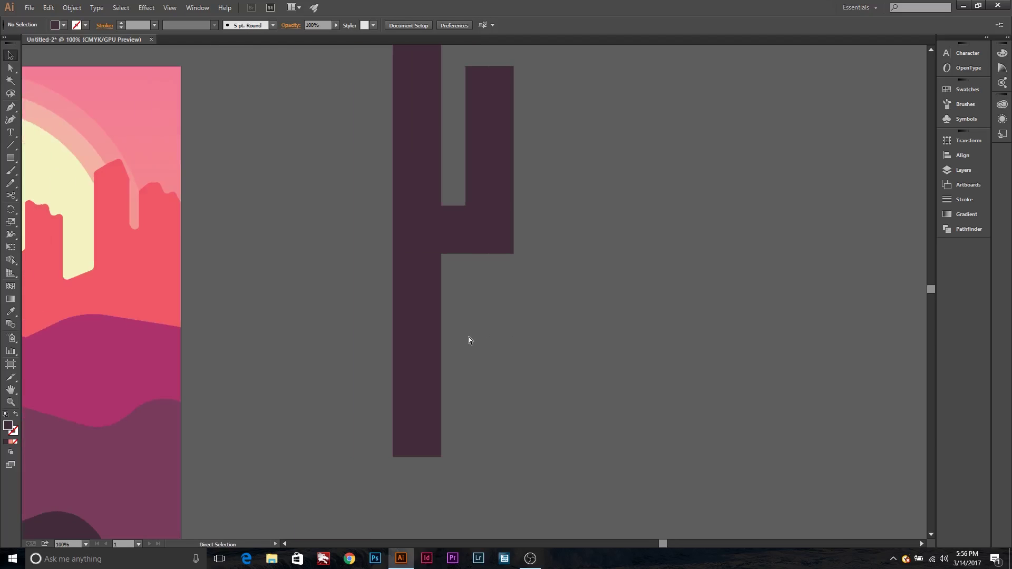
pyautogui.hotkey('ctrl', '-')
pyautogui.click(493, 238)
pyautogui.moveTo(493, 237)
pyautogui.mouseDown()
pyautogui.moveTo(629, 248)
pyautogui.moveTo(413, 299)
pyautogui.moveTo(431, 301)
pyautogui.mouseUp()
pyautogui.click(72, 7)
pyautogui.click(248, 61)
pyautogui.click(86, 166)
# Lower the top of the left arm's vertical piece
pyautogui.click(388, 237)
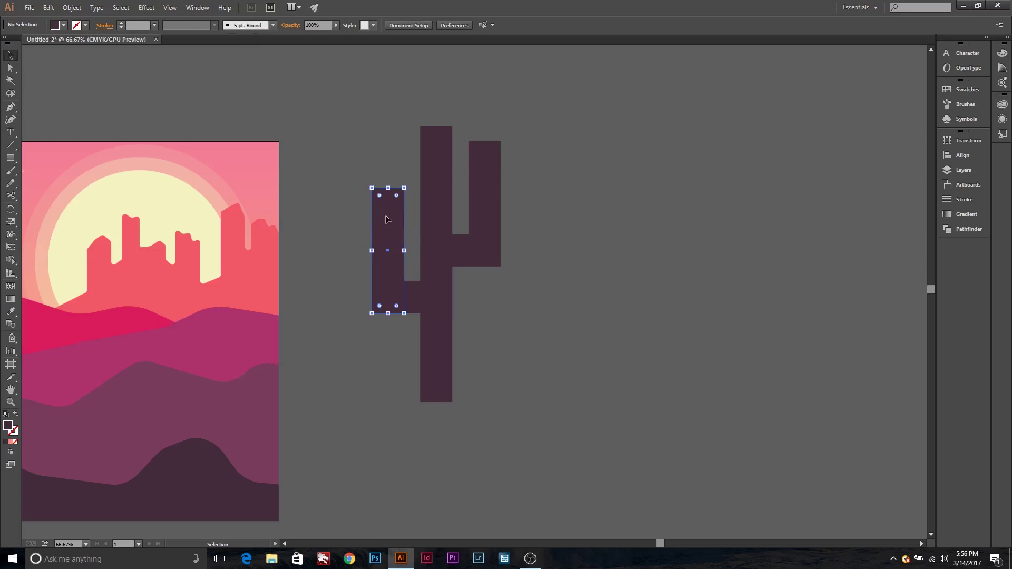
pyautogui.moveTo(390, 206); pyautogui.dragTo(388, 220)
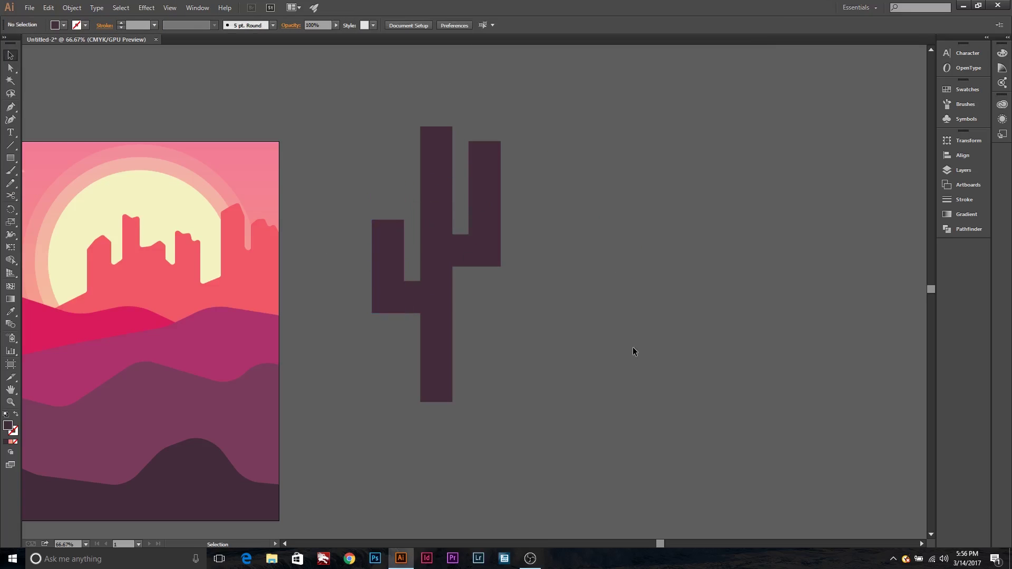
pyautogui.scroll(-3, 600, 330)
pyautogui.scroll(1, 600, 329)
pyautogui.click(443, 170)
# Adjust the trunk height, then duplicate the cactus to the right and mirror the copy left-right
pyautogui.moveTo(436, 101); pyautogui.dragTo(441, 82)
pyautogui.moveTo(344, 81)
pyautogui.mouseDown()
pyautogui.moveTo(455, 314)
pyautogui.moveTo(688, 326)
pyautogui.mouseUp()
pyautogui.click(72, 7)
pyautogui.click(233, 63)
pyautogui.click(86, 165)
# Raise the second cactus's left arm and connector about 90 px and extend the arm upward
pyautogui.click(632, 295)
pyautogui.click(619, 237)
pyautogui.keyDown('shift'); pyautogui.click(612, 191); pyautogui.keyUp('shift')
pyautogui.moveTo(612, 191); pyautogui.dragTo(611, 143)
pyautogui.click(611, 142)
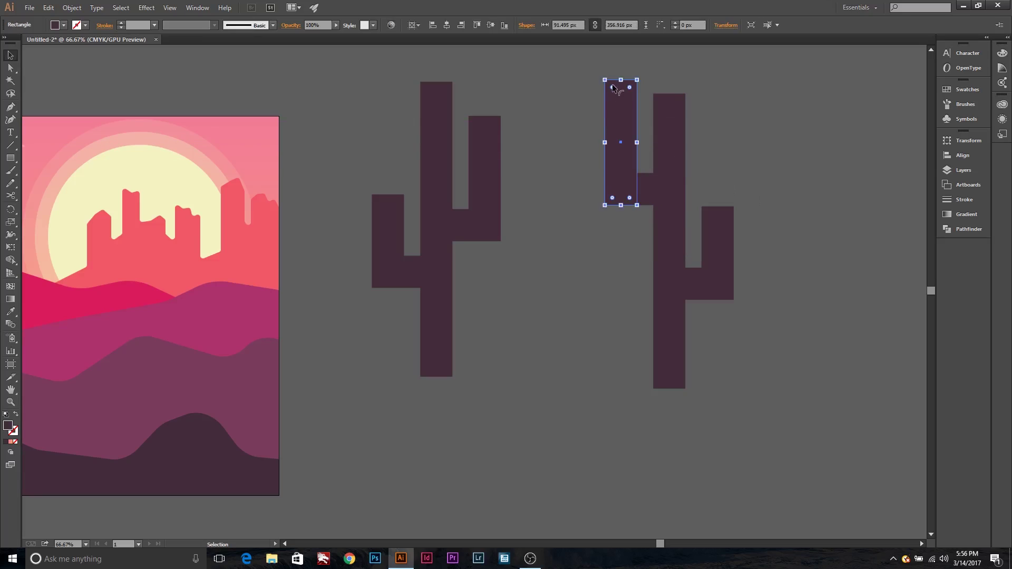
pyautogui.moveTo(619, 64); pyautogui.dragTo(619, 62)
# Raise the right arm, then copy the right arm and connector lower and reflect the copy left-right
pyautogui.moveTo(717, 284)
pyautogui.mouseDown()
pyautogui.moveTo(717, 228)
pyautogui.moveTo(773, 270)
pyautogui.mouseUp()
pyautogui.click(773, 250)
pyautogui.keyDown('shift'); pyautogui.click(717, 179); pyautogui.keyUp('shift')
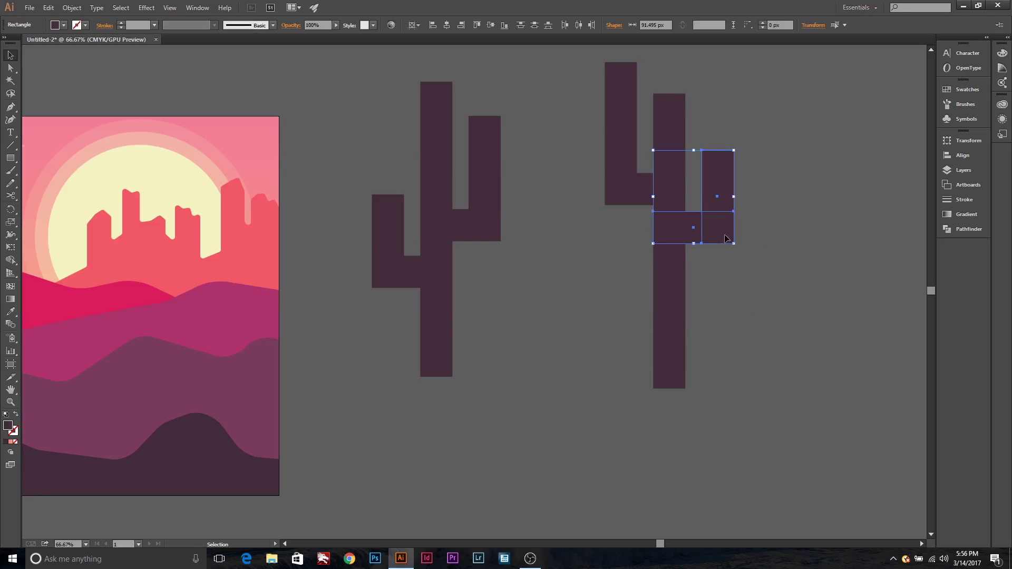
pyautogui.moveTo(717, 179); pyautogui.dragTo(725, 271)
pyautogui.click(72, 8)
pyautogui.click(237, 61)
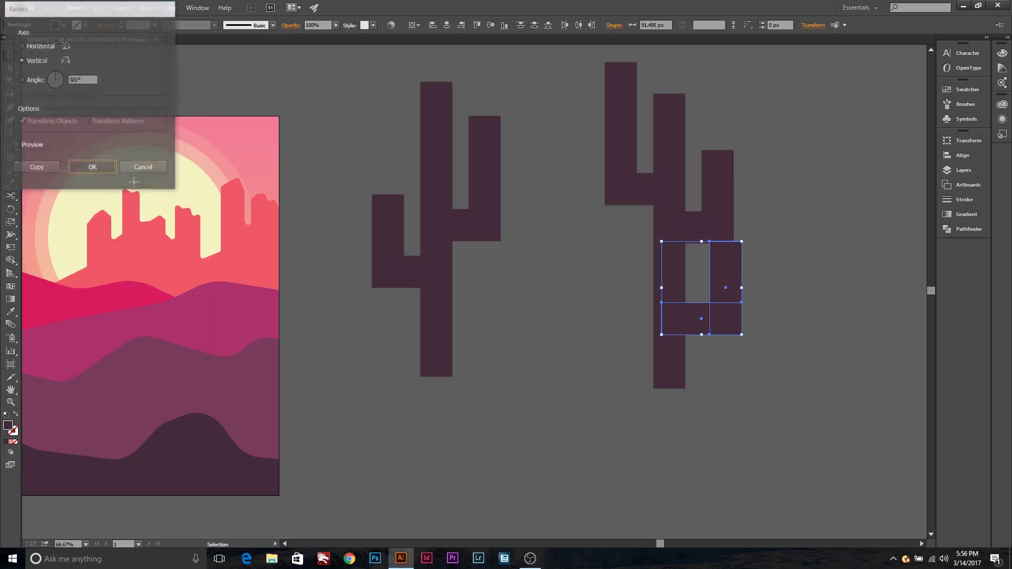
pyautogui.click(90, 165)
# Place the flipped arm on the second cactus's left side, joining its connector to the trunk
pyautogui.moveTo(691, 323); pyautogui.dragTo(630, 319)
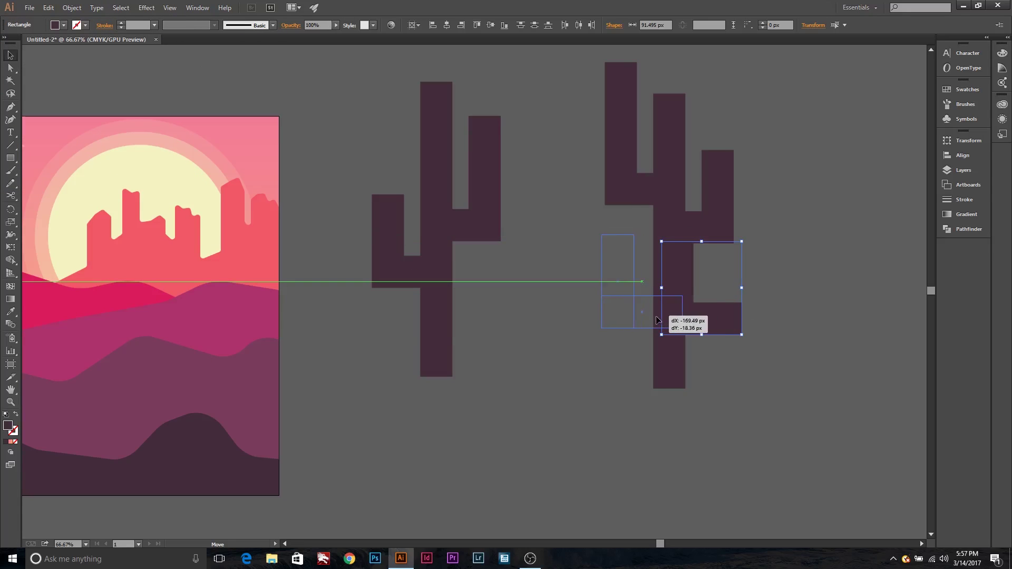
pyautogui.moveTo(630, 319)
pyautogui.mouseDown()
pyautogui.moveTo(620, 305)
pyautogui.moveTo(657, 296)
pyautogui.mouseUp()
pyautogui.click(646, 297)
pyautogui.click(798, 379)
pyautogui.scroll(3, 796, 369)
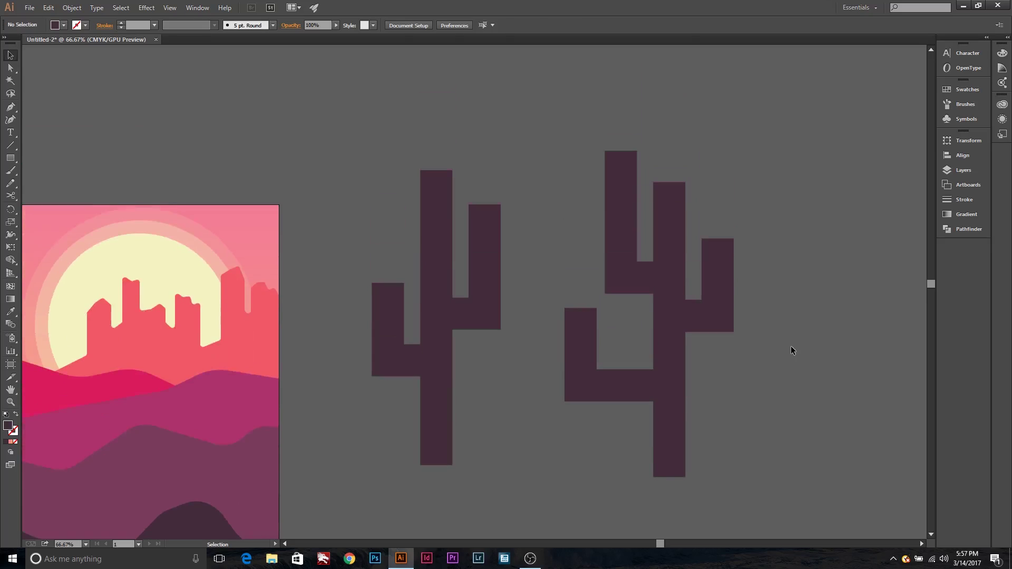
pyautogui.moveTo(658, 546); pyautogui.dragTo(682, 547)
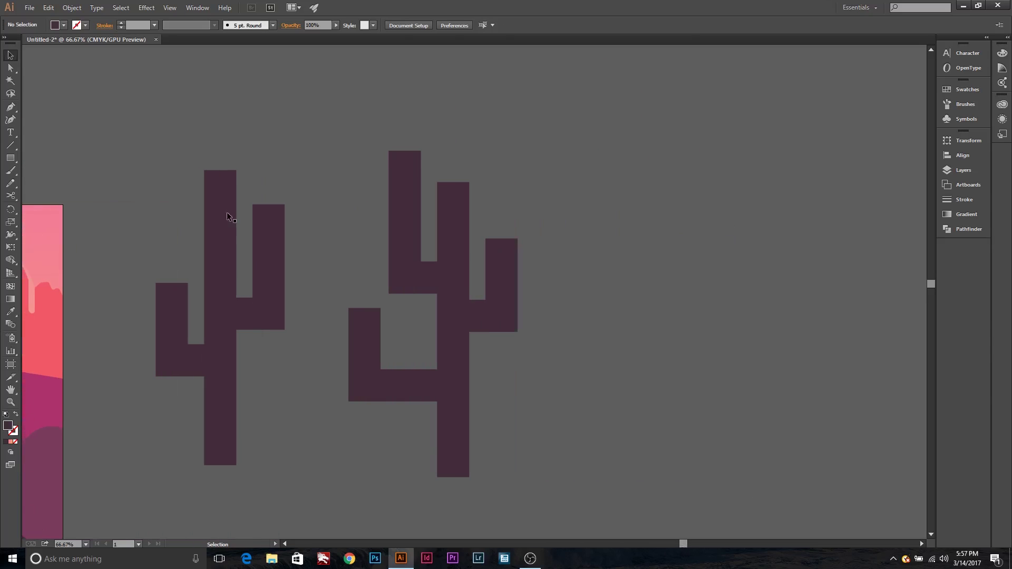
# Copy the left cactus to make a third, shorten its trunk and raise its left arm
pyautogui.moveTo(174, 137)
pyautogui.mouseDown()
pyautogui.moveTo(274, 379)
pyautogui.moveTo(677, 335)
pyautogui.mouseUp()
pyautogui.click(666, 124)
pyautogui.moveTo(670, 109); pyautogui.dragTo(669, 191)
pyautogui.click(745, 309)
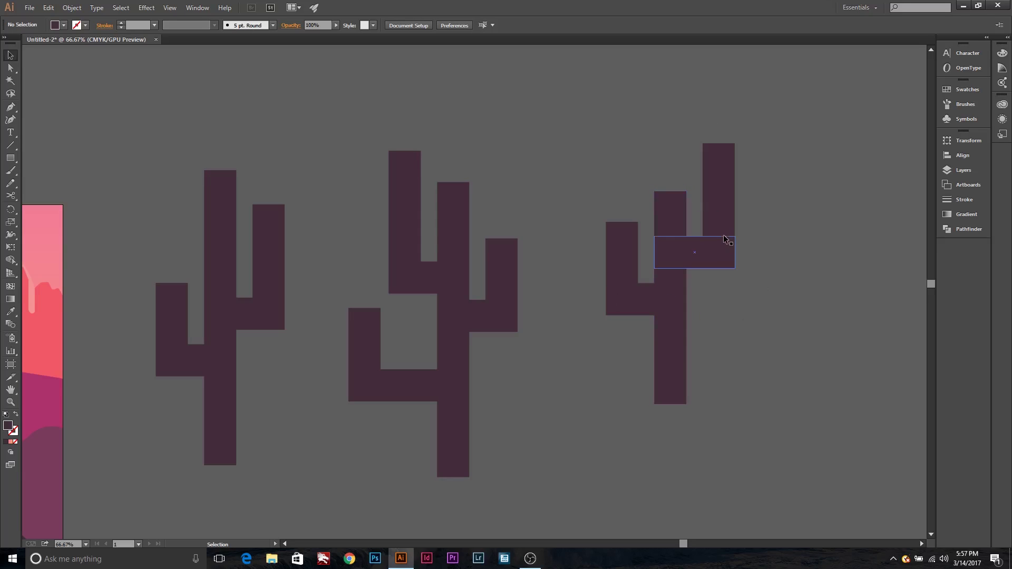
pyautogui.click(622, 263)
pyautogui.moveTo(622, 222); pyautogui.dragTo(621, 158)
# Reposition the third cactus's right arm: extend it, move it down and right, shorten its top
pyautogui.click(770, 267)
pyautogui.click(718, 211)
pyautogui.moveTo(718, 143); pyautogui.dragTo(718, 116)
pyautogui.click(786, 377)
pyautogui.scroll(-3, 746, 312)
pyautogui.click(715, 192)
pyautogui.moveTo(691, 188); pyautogui.dragTo(734, 237)
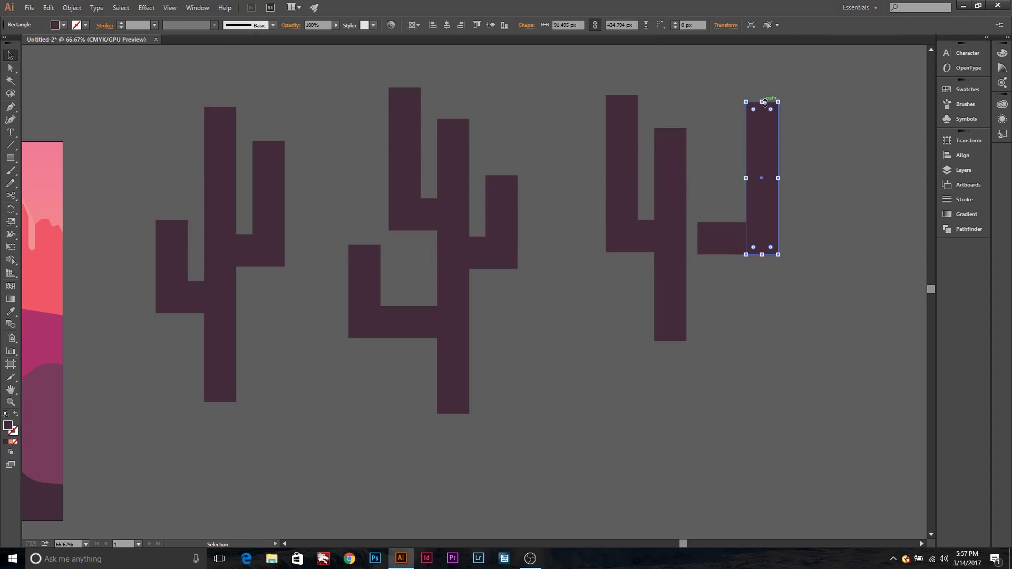
pyautogui.moveTo(764, 103); pyautogui.dragTo(764, 141)
# Delete the extra tall bar and resize the connector so the right arm meets the trunk
pyautogui.click(721, 233)
pyautogui.moveTo(697, 239); pyautogui.dragTo(660, 241)
pyautogui.click(620, 168)
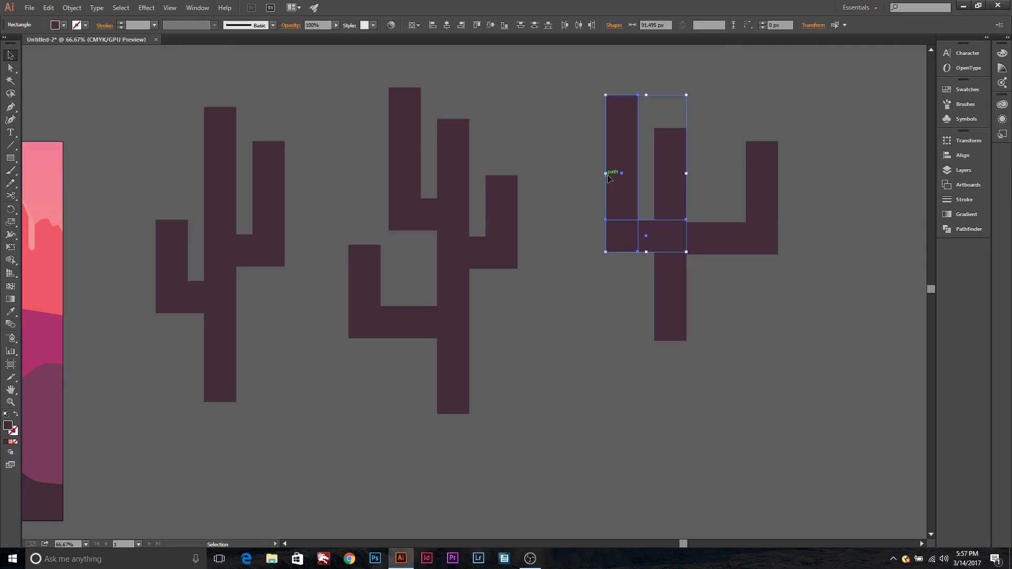
pyautogui.press('Delete')
pyautogui.click(759, 247)
pyautogui.moveTo(675, 240); pyautogui.dragTo(655, 241)
pyautogui.moveTo(778, 240)
pyautogui.mouseDown()
pyautogui.moveTo(746, 241)
pyautogui.moveTo(734, 215)
pyautogui.moveTo(740, 231)
pyautogui.mouseUp()
pyautogui.click(801, 241)
# Zoom in and shift the right arm left, lowering its top
pyautogui.hotkey('ctrl', '+')
pyautogui.hotkey('ctrl', '+')
pyautogui.moveTo(781, 353)
pyautogui.mouseDown()
pyautogui.moveTo(357, 460)
pyautogui.moveTo(289, 460)
pyautogui.mouseUp()
pyautogui.moveTo(564, 185); pyautogui.dragTo(583, 189)
pyautogui.scroll(2, 580, 211)
pyautogui.moveTo(557, 100); pyautogui.dragTo(550, 156)
pyautogui.click(662, 204)
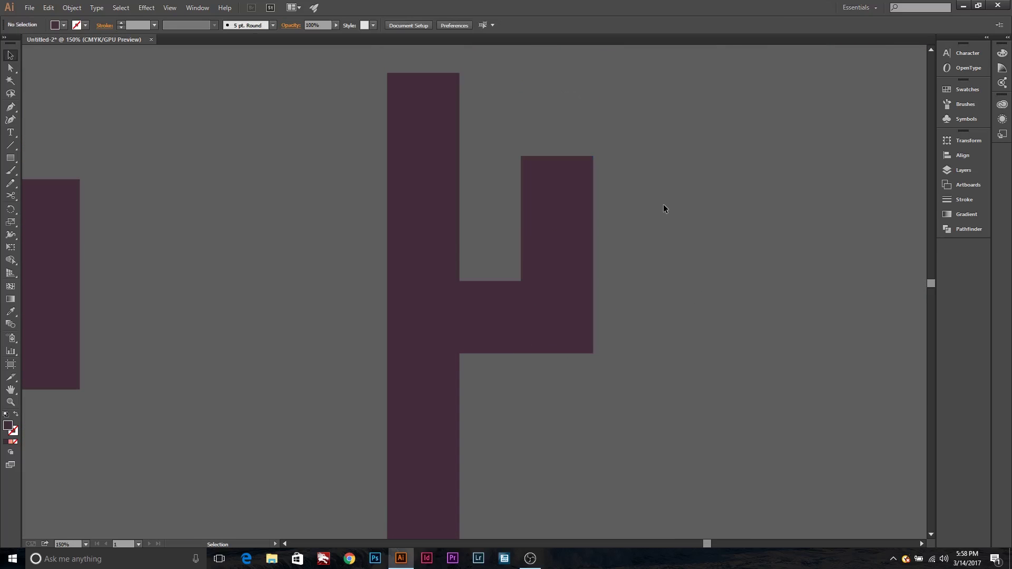
# Alt-drag a copy of the right arm and connector and reflect it left-right
pyautogui.click(573, 188)
pyautogui.keyDown('shift'); pyautogui.click(579, 347); pyautogui.keyUp('shift')
pyautogui.moveTo(580, 348); pyautogui.dragTo(695, 380)
pyautogui.click(72, 7)
pyautogui.click(232, 58)
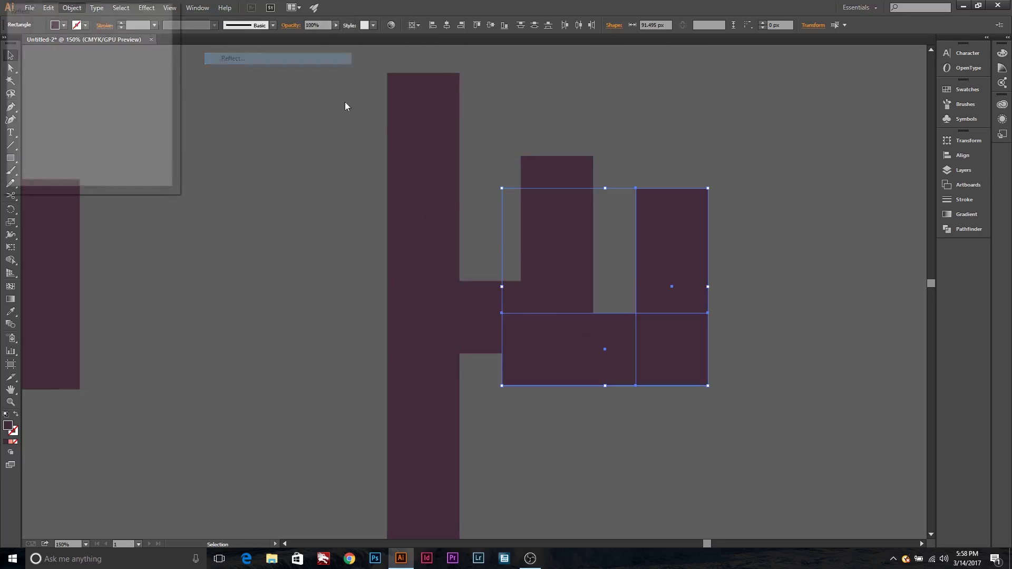
pyautogui.click(107, 168)
# Place the mirrored copy as the trunk's left arm, adjust its height, and zoom out to all three cacti
pyautogui.moveTo(643, 364); pyautogui.dragTo(395, 444)
pyautogui.click(283, 271)
pyautogui.moveTo(298, 190); pyautogui.dragTo(299, 179)
pyautogui.click(762, 371)
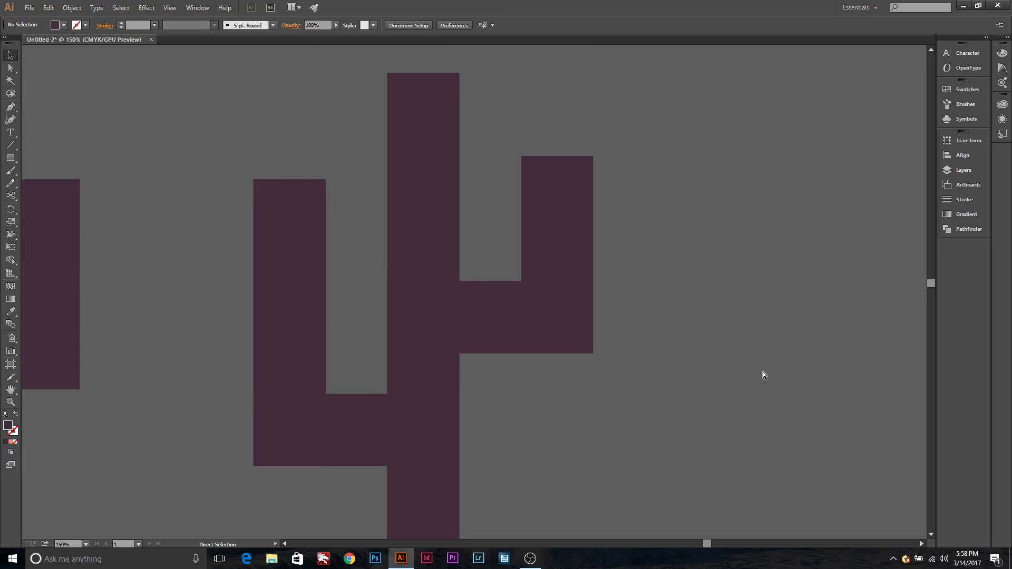
pyautogui.hotkey('ctrl', '-')
pyautogui.hotkey('ctrl', '-')
pyautogui.hotkey('ctrl', '-')
pyautogui.scroll(-3, 706, 345)
pyautogui.hscroll(-5, 362, 405)
pyautogui.scroll(2, 316, 317)
# Unite the left cactus's arm rectangles in Pathfinder and round the merged arm's corners
pyautogui.moveTo(324, 248); pyautogui.dragTo(312, 301)
pyautogui.click(953, 230)
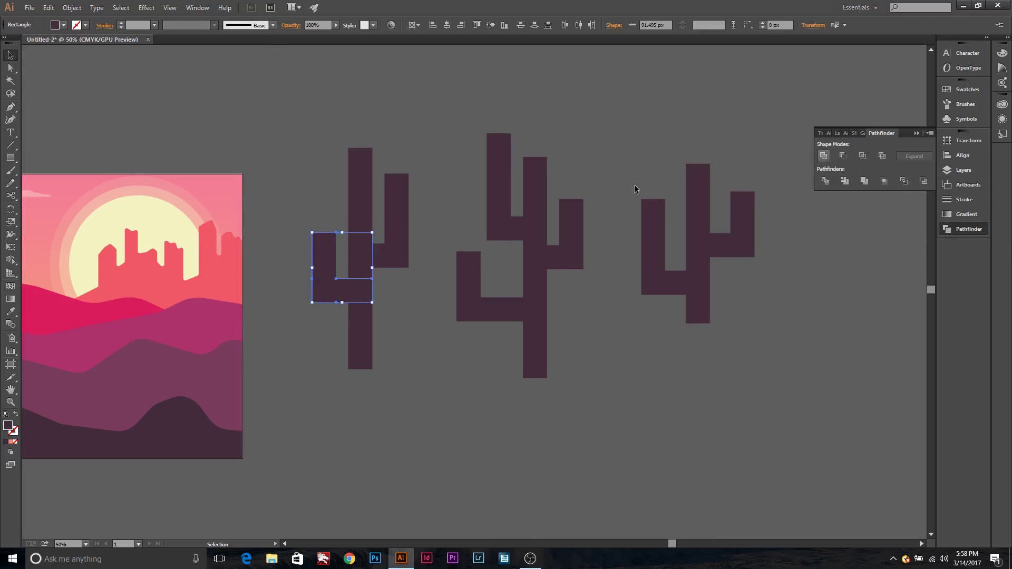
pyautogui.click(823, 155)
pyautogui.press('a')
pyautogui.press('v')
pyautogui.click(394, 256)
pyautogui.keyDown('shift'); pyautogui.click(396, 211); pyautogui.keyUp('shift')
pyautogui.moveTo(403, 234); pyautogui.dragTo(476, 310)
# Unite and round the middle cactus's lower-left and upper-left L-shaped arms
pyautogui.click(823, 156)
pyautogui.press('a')
pyautogui.moveTo(466, 265); pyautogui.dragTo(477, 275)
pyautogui.press('v')
pyautogui.click(492, 207)
pyautogui.keyDown('shift'); pyautogui.click(532, 228); pyautogui.keyUp('shift')
pyautogui.click(9, 70)
pyautogui.moveTo(516, 210); pyautogui.dragTo(530, 238)
pyautogui.press('v')
# Unite the middle cactus's right-arm rectangles and round its corners
pyautogui.click(571, 222)
pyautogui.keyDown('shift'); pyautogui.click(543, 258); pyautogui.keyUp('shift')
pyautogui.click(823, 155)
pyautogui.press('a')
pyautogui.moveTo(566, 222); pyautogui.dragTo(559, 213)
# Unite the right cactus's left-arm rectangles and round the merged arm's corners
pyautogui.click(672, 338)
pyautogui.press('v')
pyautogui.moveTo(673, 327); pyautogui.dragTo(654, 263)
pyautogui.click(823, 156)
pyautogui.press('a')
pyautogui.moveTo(652, 209); pyautogui.dragTo(672, 253)
pyautogui.press('v')
# Unite the right cactus's right-arm rectangles, dismissing the alert, and prepare its corners for rounding
pyautogui.moveTo(751, 296); pyautogui.dragTo(722, 221)
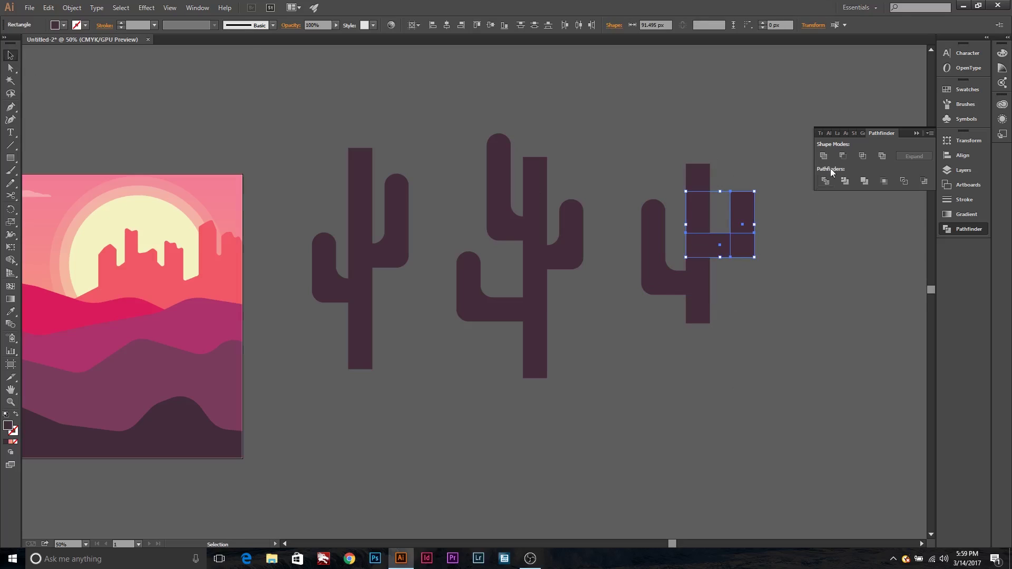
pyautogui.click(823, 155)
pyautogui.press('Return')
pyautogui.click(749, 209)
pyautogui.click(10, 68)
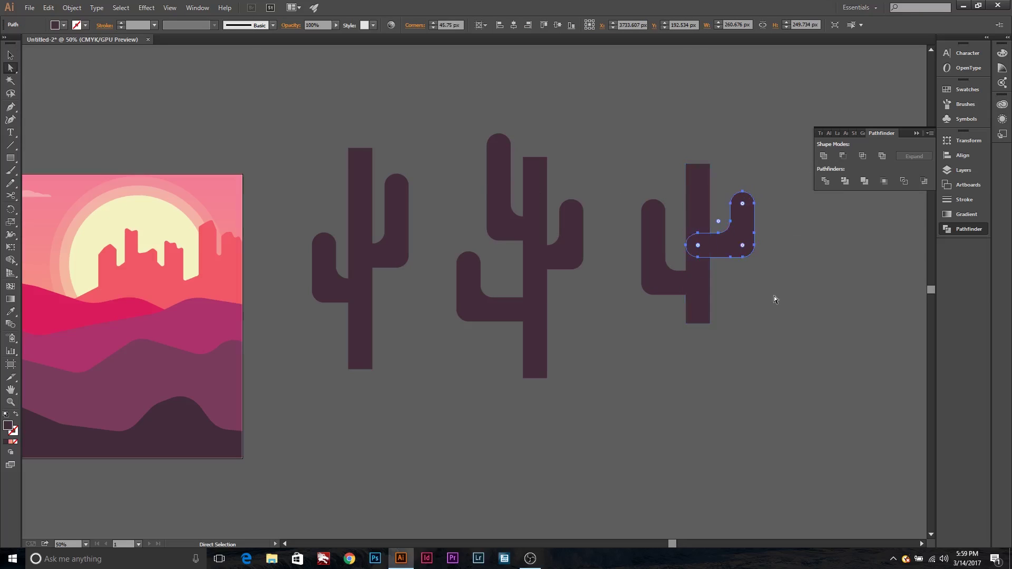
pyautogui.press('v')
# Round both ends of the right and middle cactus trunks with Live Corners
pyautogui.click(698, 295)
pyautogui.moveTo(695, 173); pyautogui.dragTo(728, 249)
pyautogui.click(349, 167)
pyautogui.moveTo(353, 160); pyautogui.dragTo(380, 220)
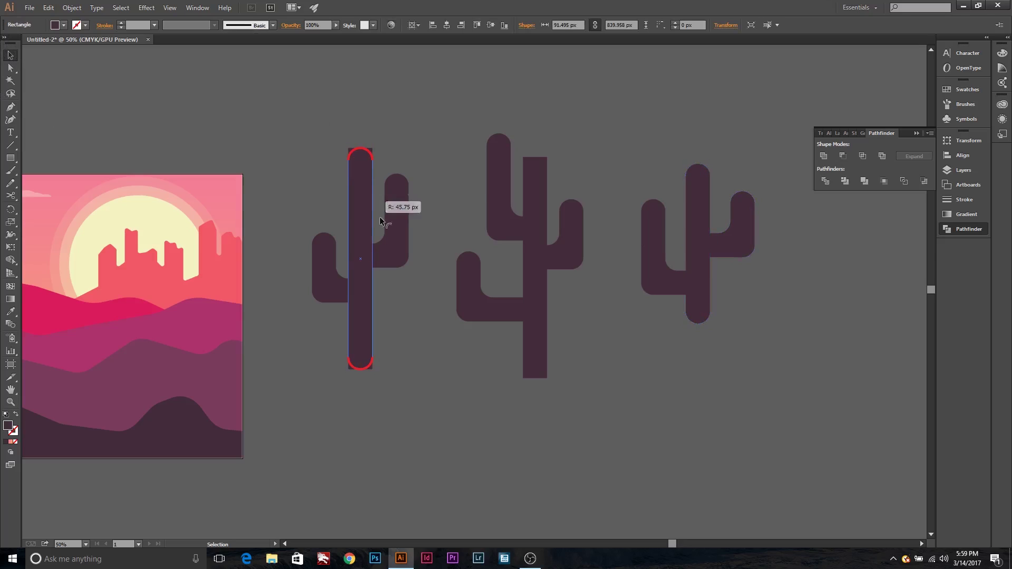
pyautogui.click(593, 152)
pyautogui.hotkey('ctrl', '+')
# Round the remaining sharp corners on the left cactus's arms
pyautogui.click(314, 255)
pyautogui.press('a')
pyautogui.moveTo(364, 239); pyautogui.dragTo(381, 254)
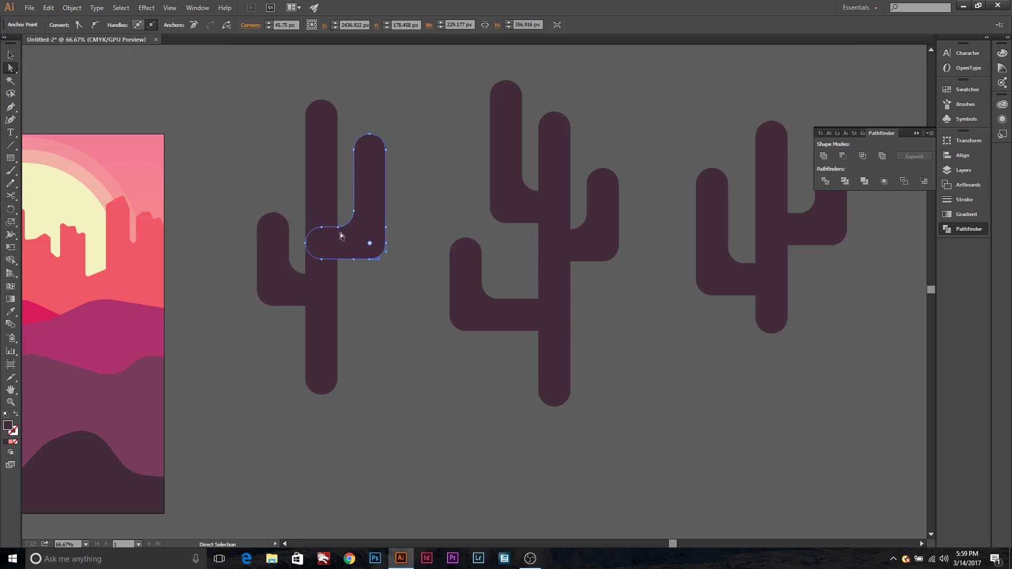
pyautogui.keyDown('ctrl'); pyautogui.click(275, 292); pyautogui.keyUp('ctrl')
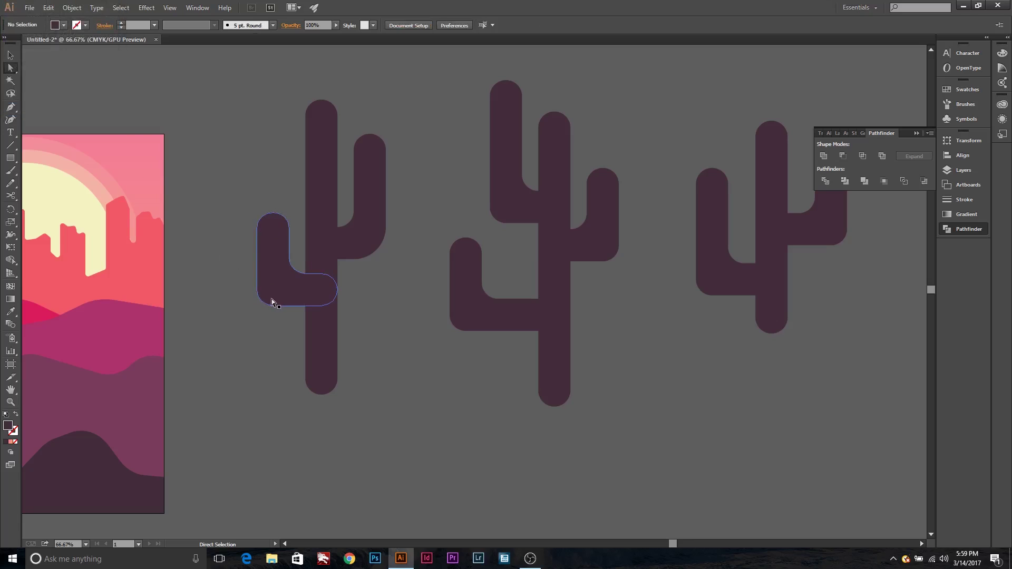
pyautogui.moveTo(264, 322); pyautogui.dragTo(267, 302)
pyautogui.press('v')
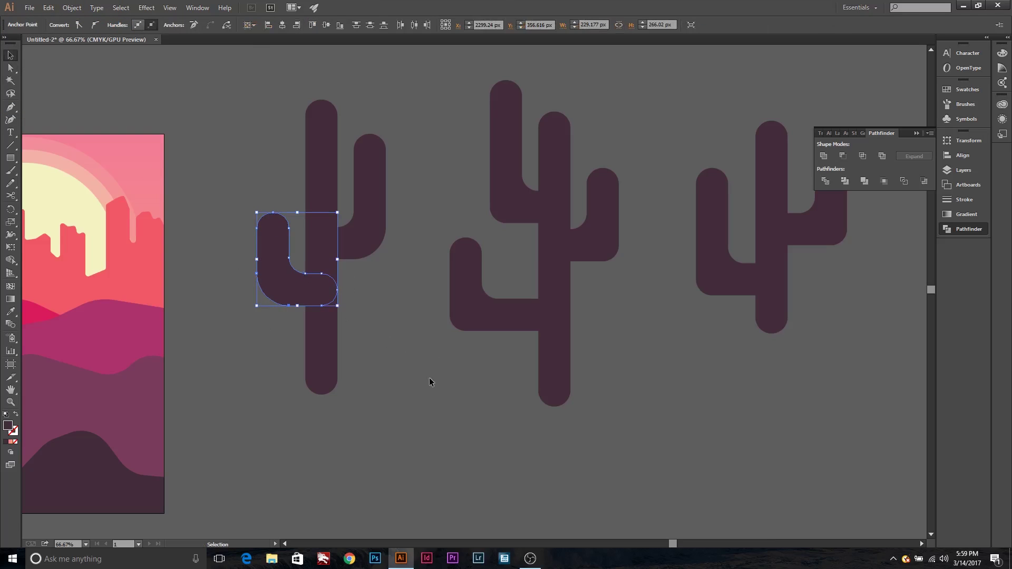
# Round the outer corners of the middle cactus's lower-left, upper-left and right arms
pyautogui.click(479, 317)
pyautogui.press('a')
pyautogui.moveTo(454, 333)
pyautogui.mouseDown()
pyautogui.moveTo(445, 326)
pyautogui.moveTo(481, 299)
pyautogui.mouseUp()
pyautogui.moveTo(495, 222)
pyautogui.mouseDown()
pyautogui.moveTo(484, 213)
pyautogui.moveTo(538, 196)
pyautogui.mouseUp()
pyautogui.click(615, 256)
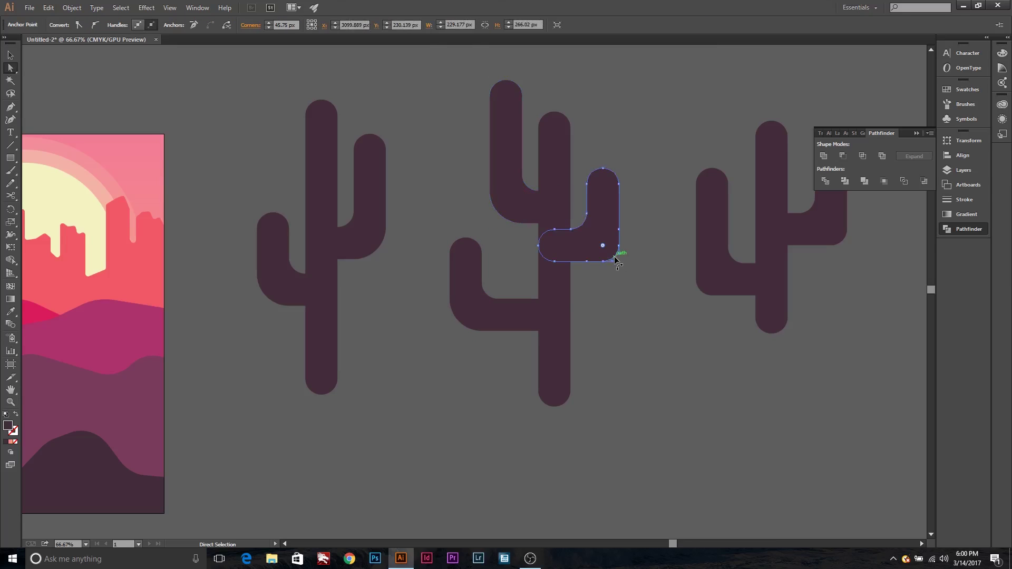
pyautogui.moveTo(703, 290); pyautogui.dragTo(843, 244)
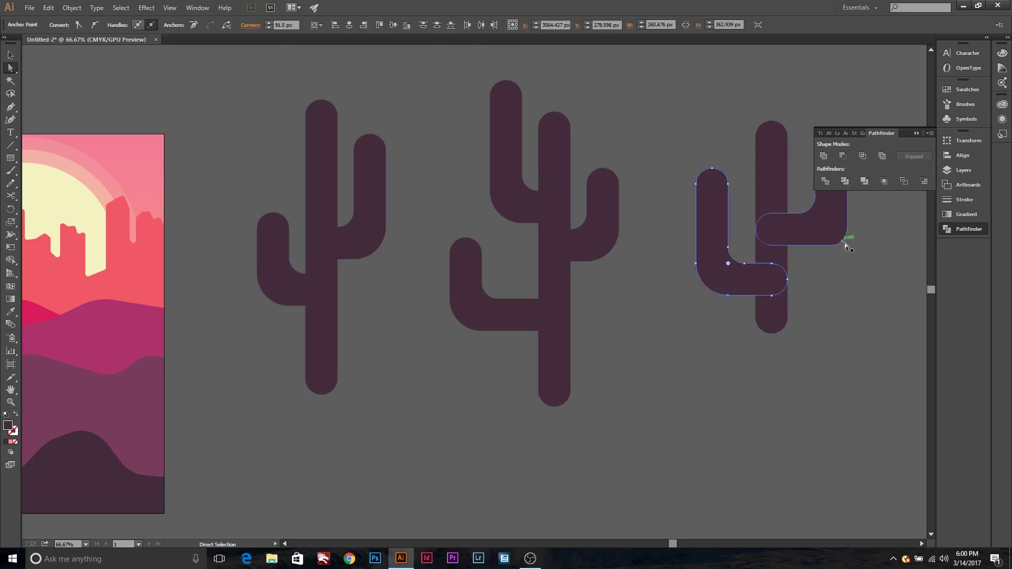
pyautogui.click(805, 400)
pyautogui.press('v')
# Lengthen the right cactus's trunk downward, then select the left and middle cacti whole
pyautogui.click(771, 295)
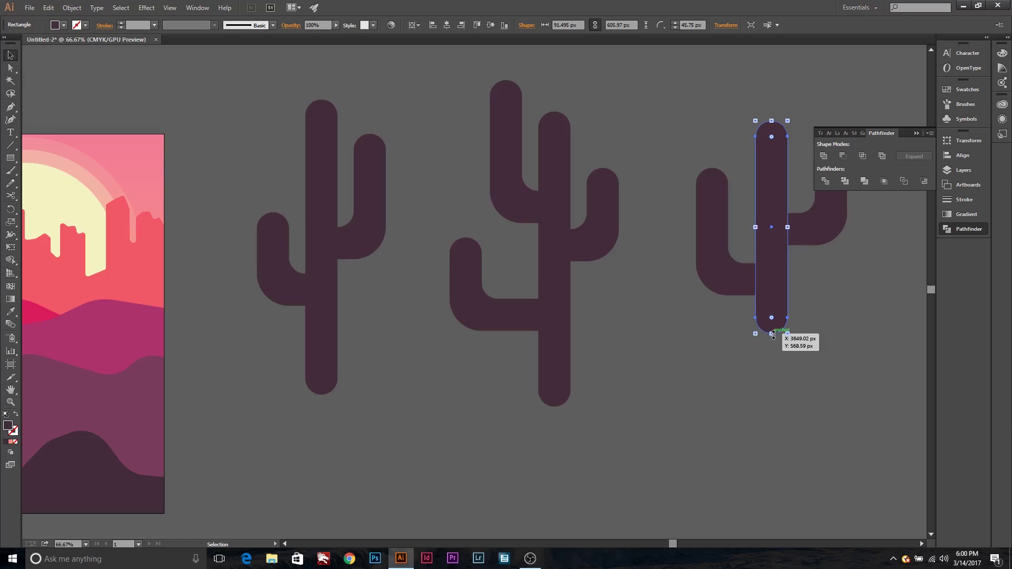
pyautogui.moveTo(772, 334); pyautogui.dragTo(772, 364)
pyautogui.click(807, 371)
pyautogui.moveTo(256, 83); pyautogui.dragTo(350, 394)
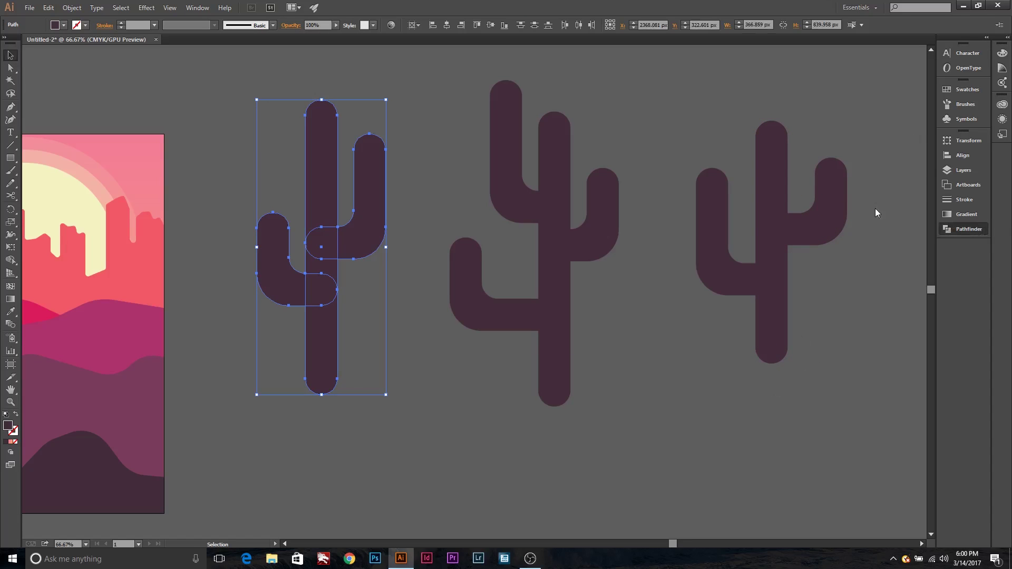
pyautogui.click(969, 228)
pyautogui.click(742, 391)
pyautogui.moveTo(248, 89); pyautogui.dragTo(360, 398)
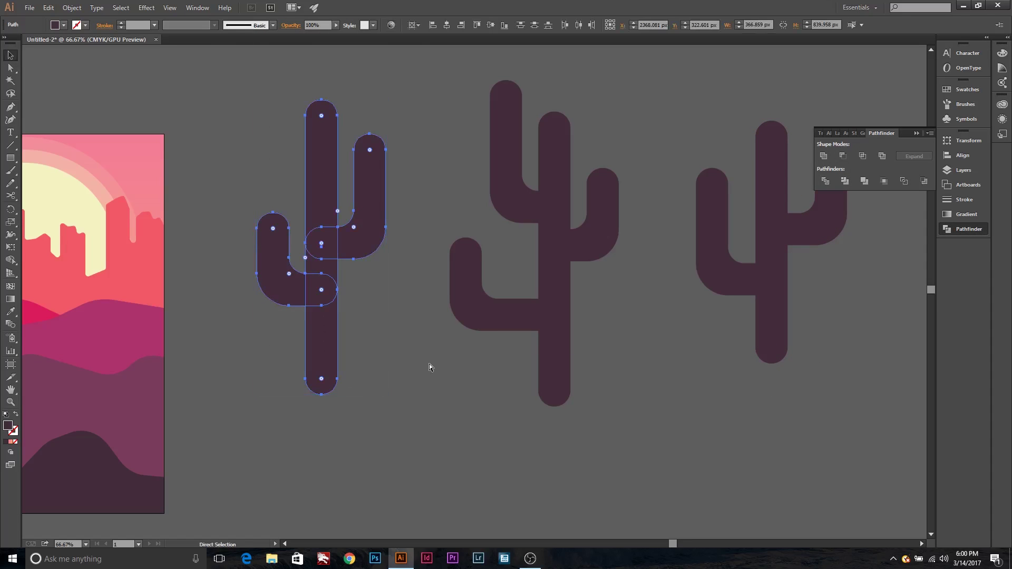
pyautogui.moveTo(464, 86); pyautogui.dragTo(603, 399)
# Move the middle cactus onto the artboard, shrink it, and set it low on the hills
pyautogui.click(662, 80)
pyautogui.moveTo(661, 81); pyautogui.dragTo(738, 400)
pyautogui.click(741, 441)
pyautogui.hotkey('ctrl', '-')
pyautogui.moveTo(453, 434); pyautogui.dragTo(775, 416)
pyautogui.moveTo(835, 315)
pyautogui.mouseDown()
pyautogui.moveTo(268, 361)
pyautogui.moveTo(314, 366)
pyautogui.mouseUp()
pyautogui.moveTo(260, 165)
pyautogui.mouseDown()
pyautogui.moveTo(333, 254)
pyautogui.moveTo(332, 311)
pyautogui.mouseUp()
pyautogui.moveTo(363, 369); pyautogui.dragTo(321, 345)
pyautogui.click(745, 434)
# Shrink the big cactus to a small size and reposition it on the hills
pyautogui.moveTo(621, 545)
pyautogui.mouseDown()
pyautogui.moveTo(636, 539)
pyautogui.moveTo(629, 530)
pyautogui.mouseUp()
pyautogui.hotkey('ctrl', '+')
pyautogui.moveTo(655, 268); pyautogui.dragTo(349, 388)
pyautogui.moveTo(400, 207); pyautogui.dragTo(295, 390)
pyautogui.click(526, 436)
pyautogui.moveTo(286, 436); pyautogui.dragTo(395, 404)
# Move another cactus to the artboard's left side, scale it down, and stand it on the hill
pyautogui.moveTo(637, 543); pyautogui.dragTo(683, 543)
pyautogui.moveTo(675, 316); pyautogui.dragTo(398, 453)
pyautogui.hscroll(-10, 397, 453)
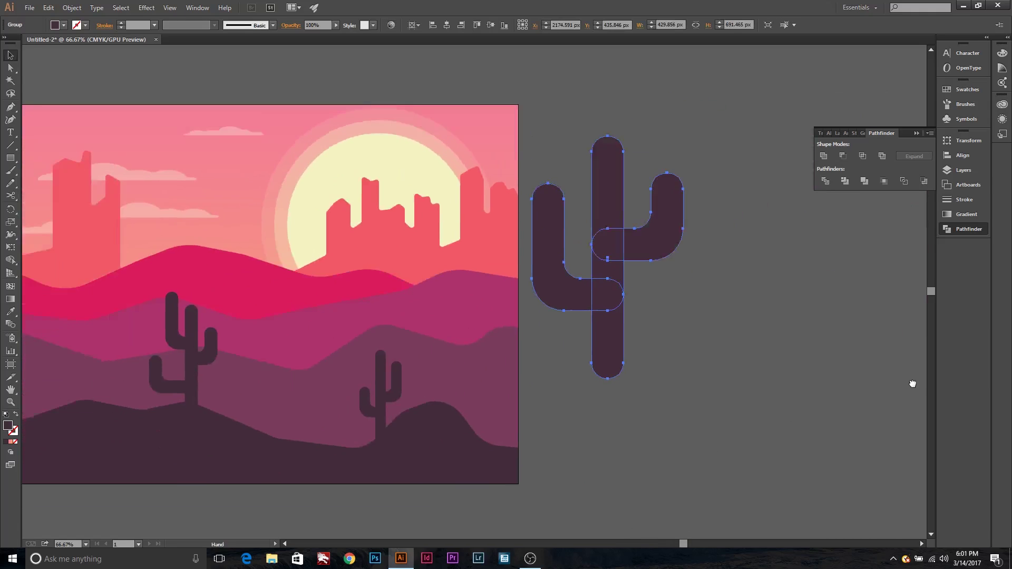
pyautogui.moveTo(651, 179); pyautogui.dragTo(173, 210)
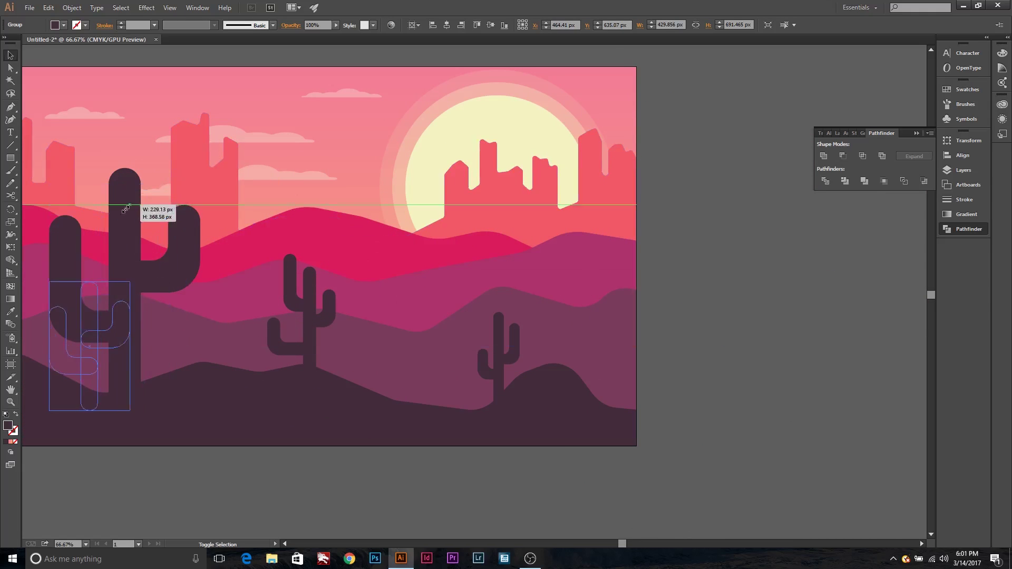
pyautogui.moveTo(198, 169); pyautogui.dragTo(90, 349)
pyautogui.click(316, 490)
pyautogui.moveTo(622, 543); pyautogui.dragTo(588, 543)
pyautogui.moveTo(387, 368)
pyautogui.mouseDown()
pyautogui.moveTo(412, 373)
pyautogui.moveTo(417, 355)
pyautogui.mouseUp()
pyautogui.click(689, 495)
pyautogui.moveTo(588, 543); pyautogui.dragTo(598, 543)
# Place a mirrored copy of the cactus to its left, up on the hill
pyautogui.moveTo(717, 349); pyautogui.dragTo(384, 345)
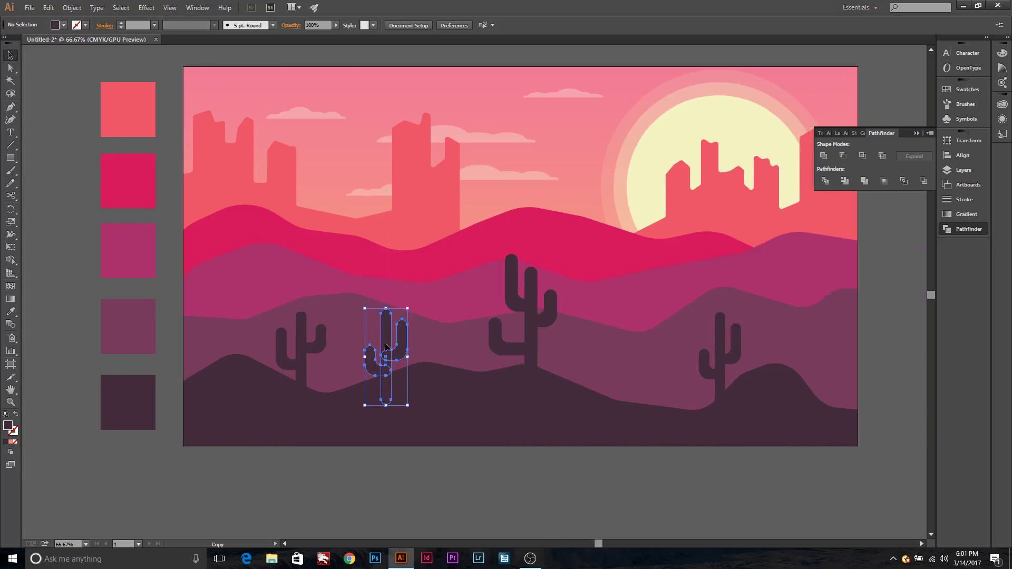
pyautogui.click(71, 8)
pyautogui.click(248, 70)
pyautogui.click(92, 167)
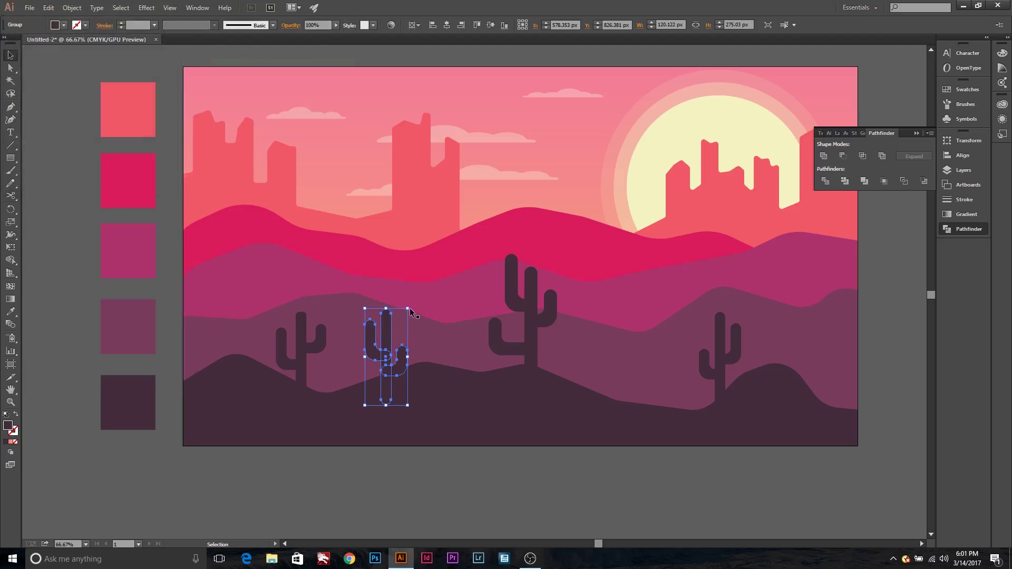
pyautogui.moveTo(380, 377); pyautogui.dragTo(389, 353)
pyautogui.click(442, 477)
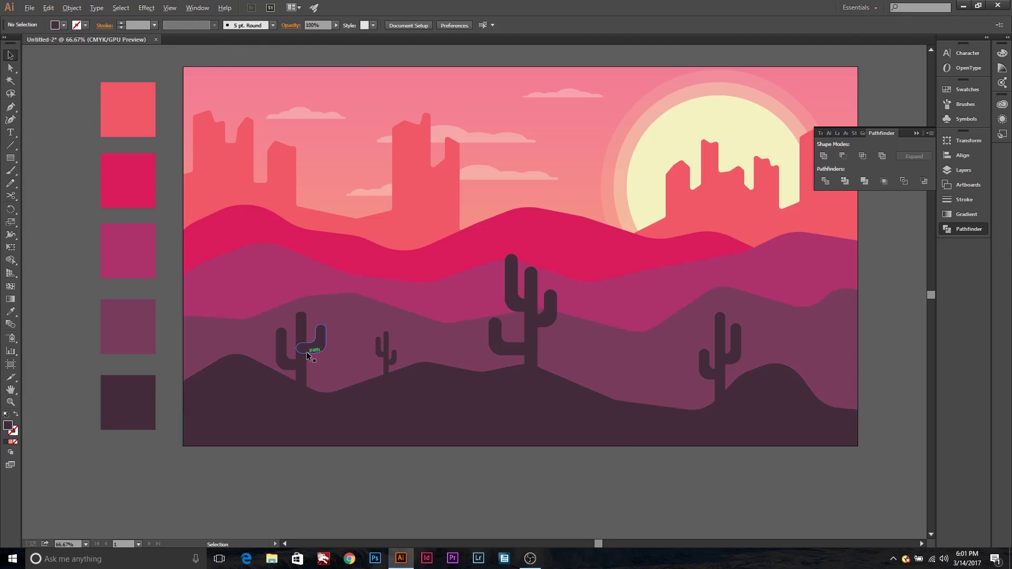
# Paste another cactus, mirror and shrink it, and place it on the right hills
pyautogui.hotkey('ctrl', 'v')
pyautogui.click(72, 7)
pyautogui.moveTo(91, 20)
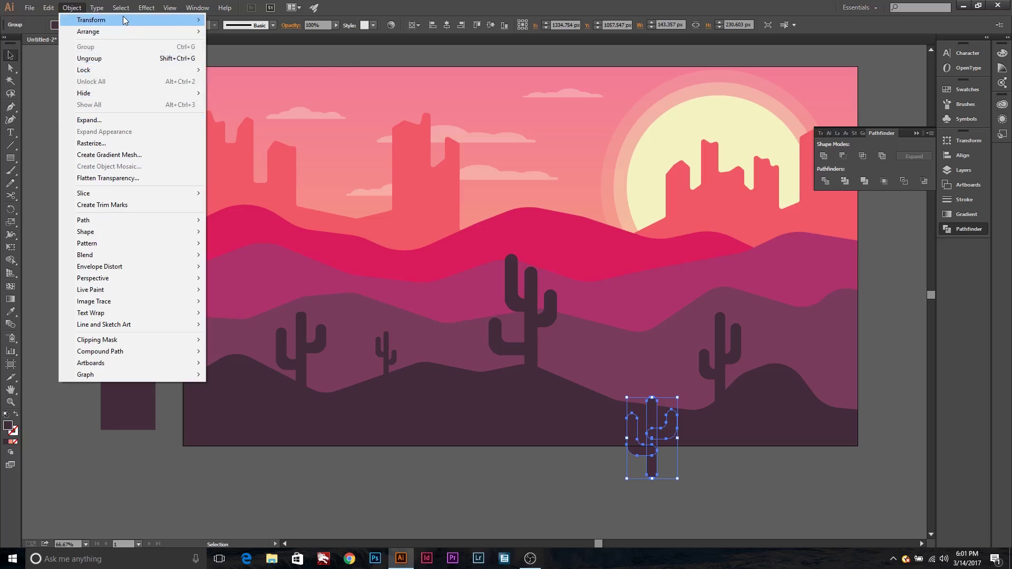
pyautogui.click(237, 58)
pyautogui.moveTo(626, 397); pyautogui.dragTo(644, 425)
pyautogui.moveTo(660, 464); pyautogui.dragTo(803, 373)
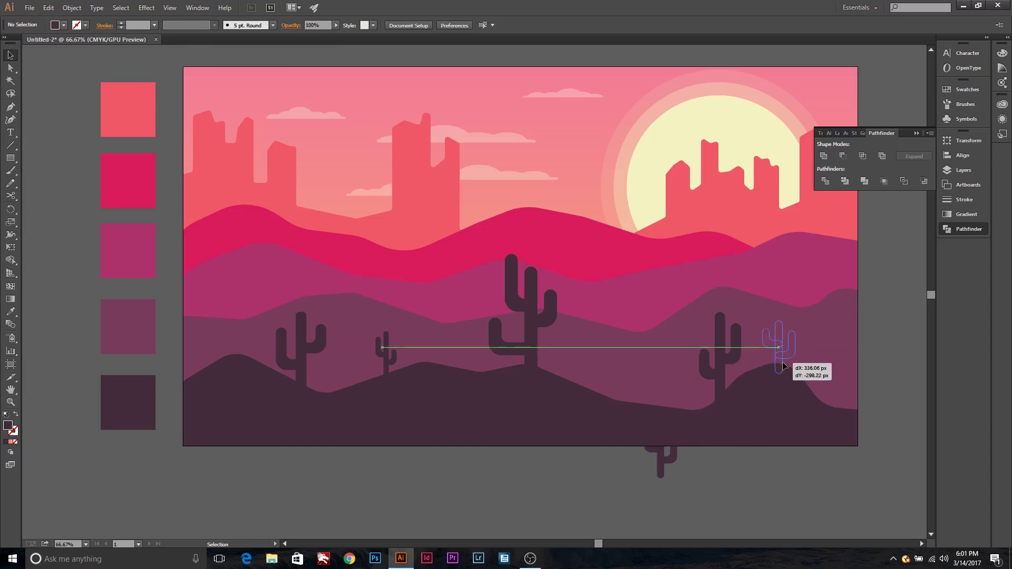
pyautogui.moveTo(786, 337); pyautogui.dragTo(828, 399)
pyautogui.click(814, 489)
pyautogui.click(815, 509)
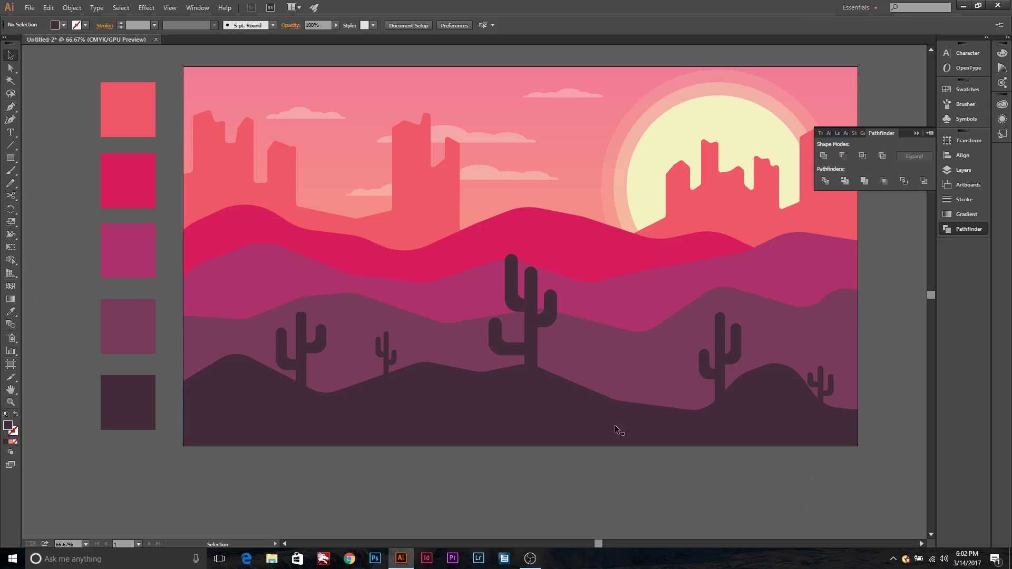
# Alt-drag a copy of the middle cactus to the left and shrink it
pyautogui.scroll(2, 617, 429)
pyautogui.moveTo(724, 392); pyautogui.dragTo(668, 312)
pyautogui.press('i')
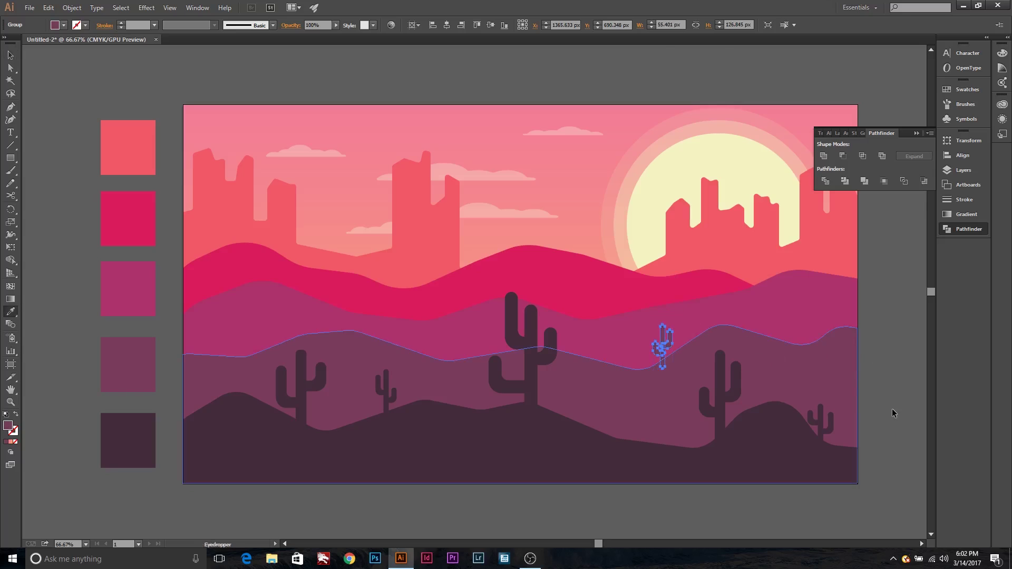
pyautogui.press('v')
pyautogui.moveTo(531, 380); pyautogui.dragTo(269, 330)
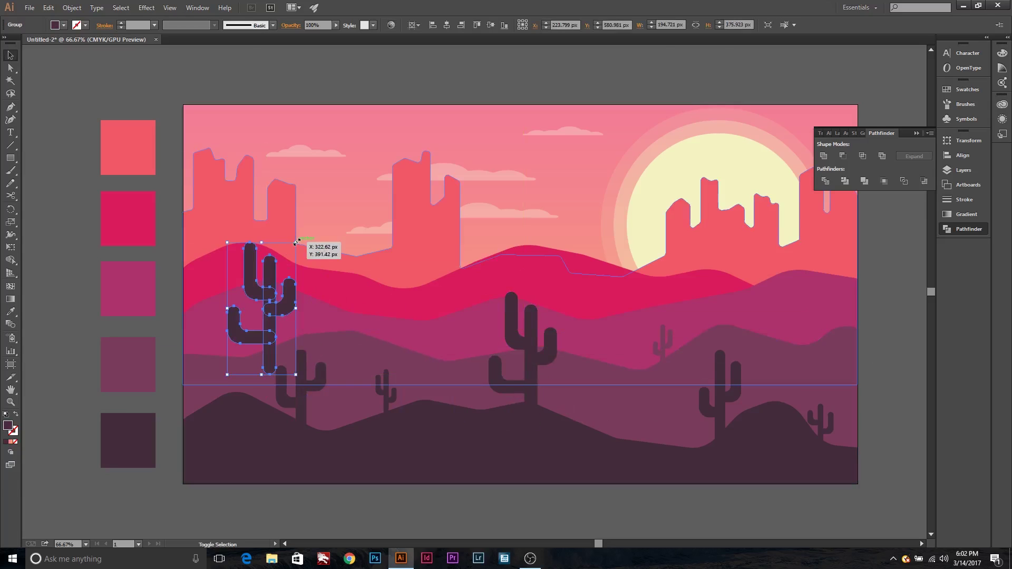
pyautogui.moveTo(296, 242); pyautogui.dragTo(242, 342)
pyautogui.click(395, 393)
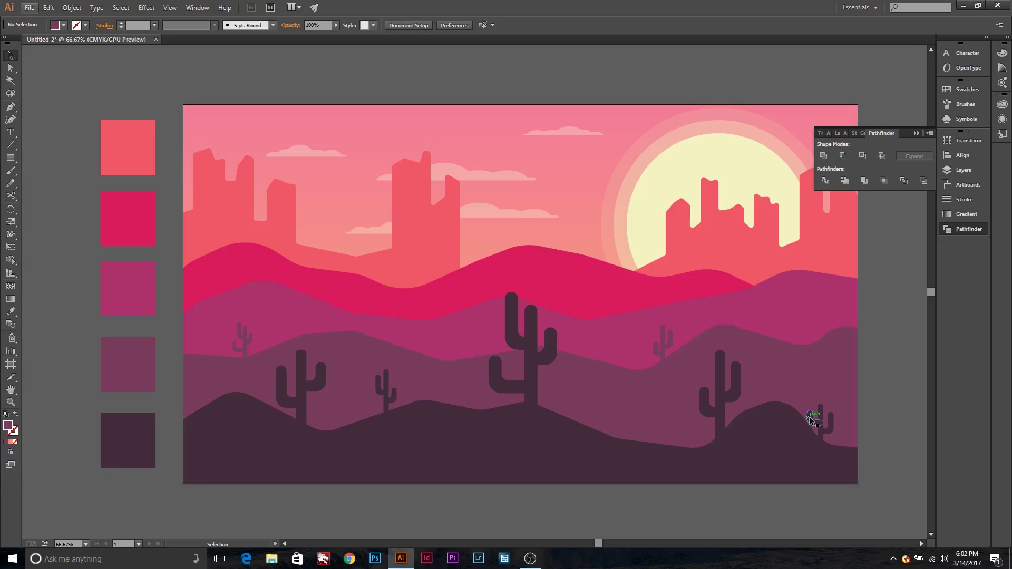
# Copy the left cactus higher onto the hills and shrink it from its corner
pyautogui.click(327, 340)
pyautogui.moveTo(300, 382); pyautogui.dragTo(400, 321)
pyautogui.click(897, 382)
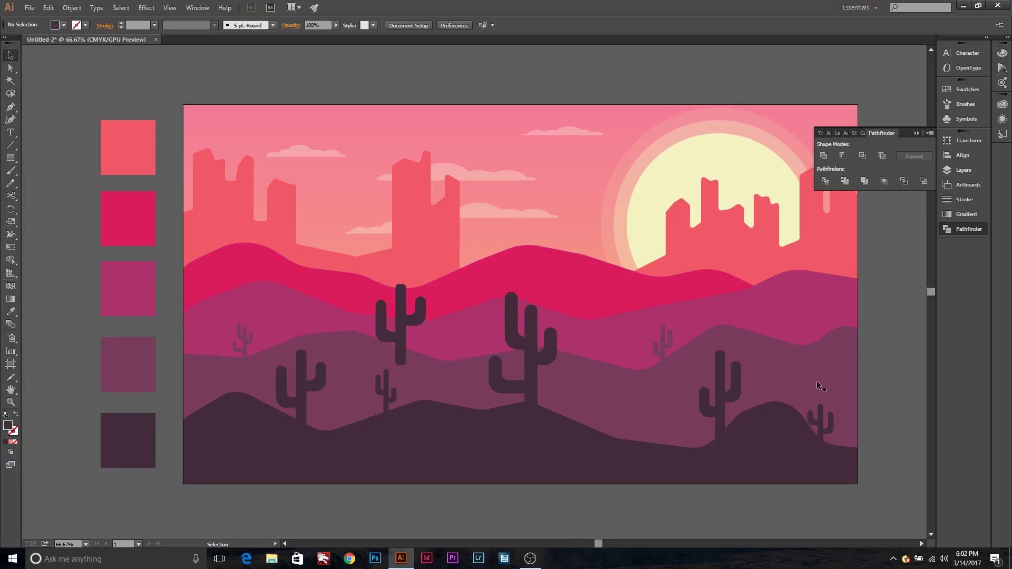
pyautogui.moveTo(376, 291)
pyautogui.mouseDown()
pyautogui.moveTo(397, 317)
pyautogui.moveTo(367, 348)
pyautogui.moveTo(407, 374)
pyautogui.mouseUp()
pyautogui.hotkey('ctrl', '1')
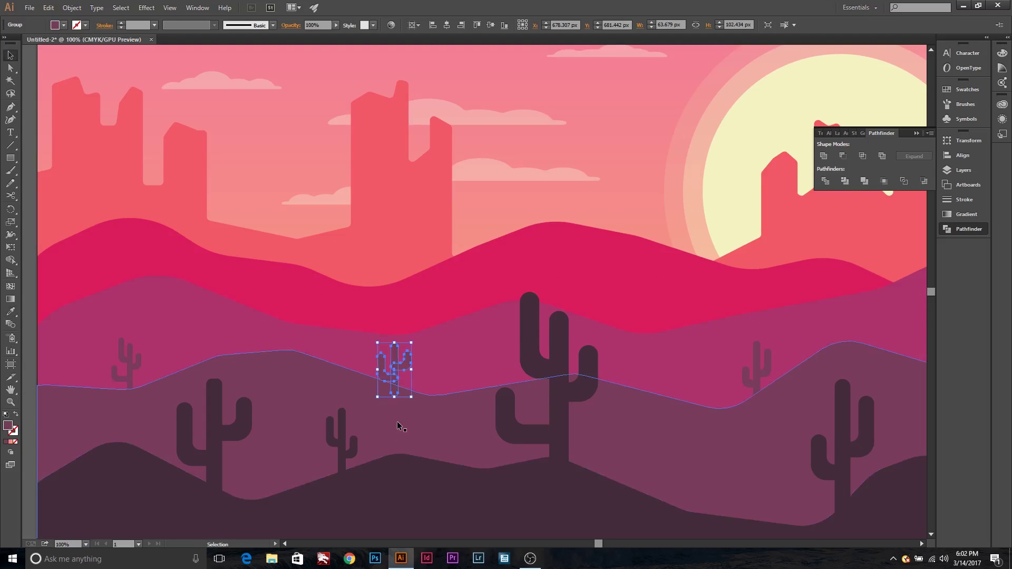
pyautogui.hotkey('ctrl', '-')
pyautogui.hotkey('ctrl', '-')
pyautogui.click(837, 492)
pyautogui.hotkey('ctrl', '+')
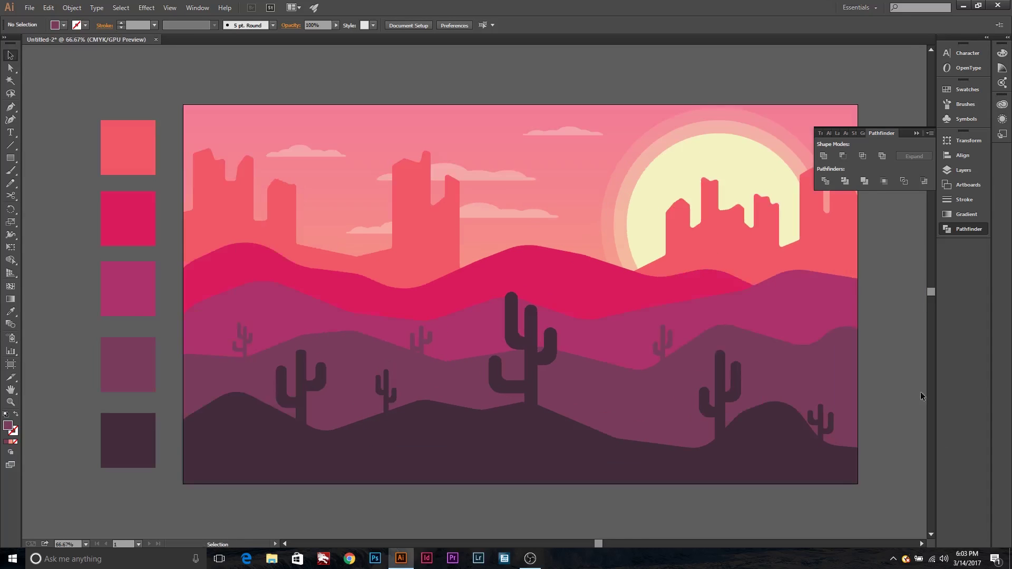
pyautogui.hotkey('ctrl', '+')
pyautogui.scroll(-5, 905, 343)
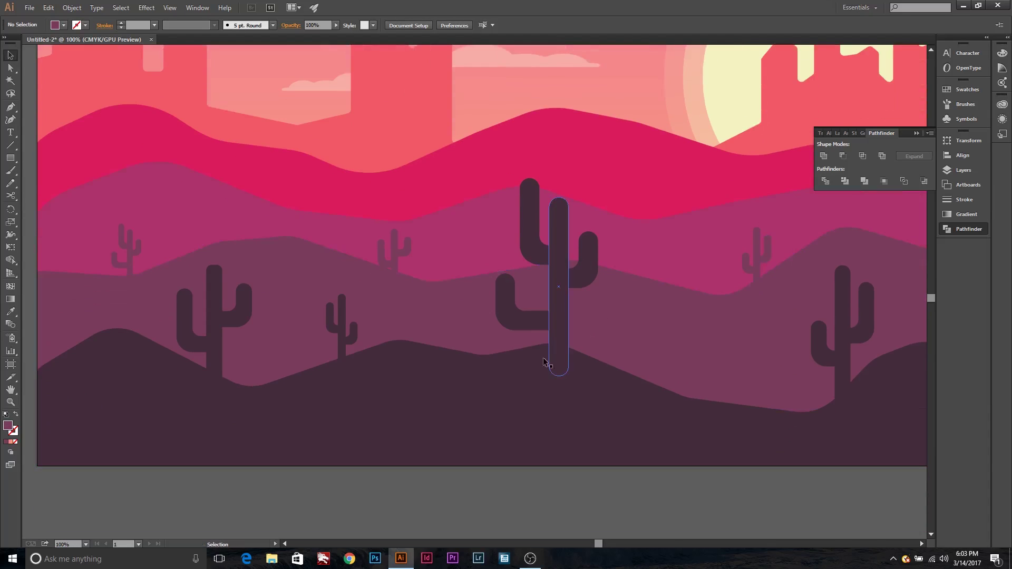
pyautogui.scroll(1, 474, 316)
pyautogui.moveTo(404, 269)
pyautogui.mouseDown()
pyautogui.moveTo(663, 225)
pyautogui.moveTo(671, 208)
pyautogui.moveTo(666, 222)
pyautogui.mouseUp()
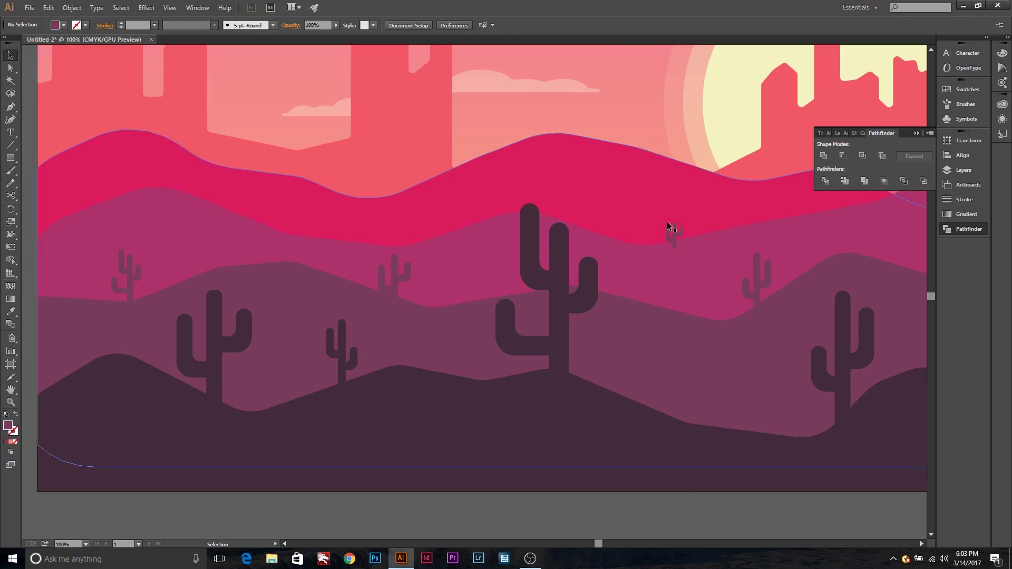
# Lock the background, mesa and hill shapes with Object > Lock
pyautogui.press('o')
pyautogui.press('v')
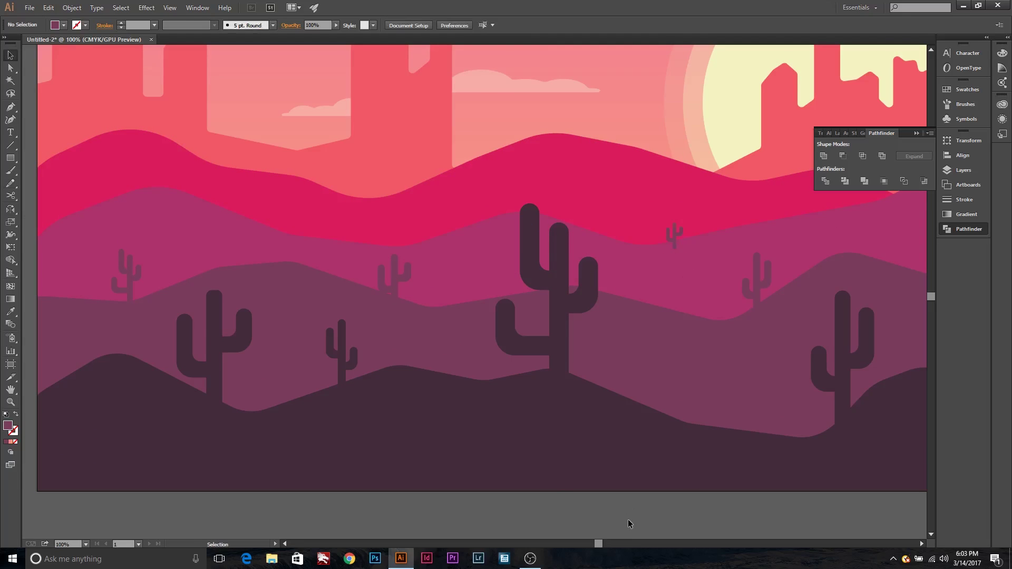
pyautogui.hotkey('ctrl', '-')
pyautogui.hotkey('ctrl', '-')
pyautogui.click(597, 207)
pyautogui.keyDown('shift'); pyautogui.click(637, 242); pyautogui.keyUp('shift')
pyautogui.keyDown('shift'); pyautogui.click(682, 279); pyautogui.keyUp('shift')
pyautogui.click(72, 7)
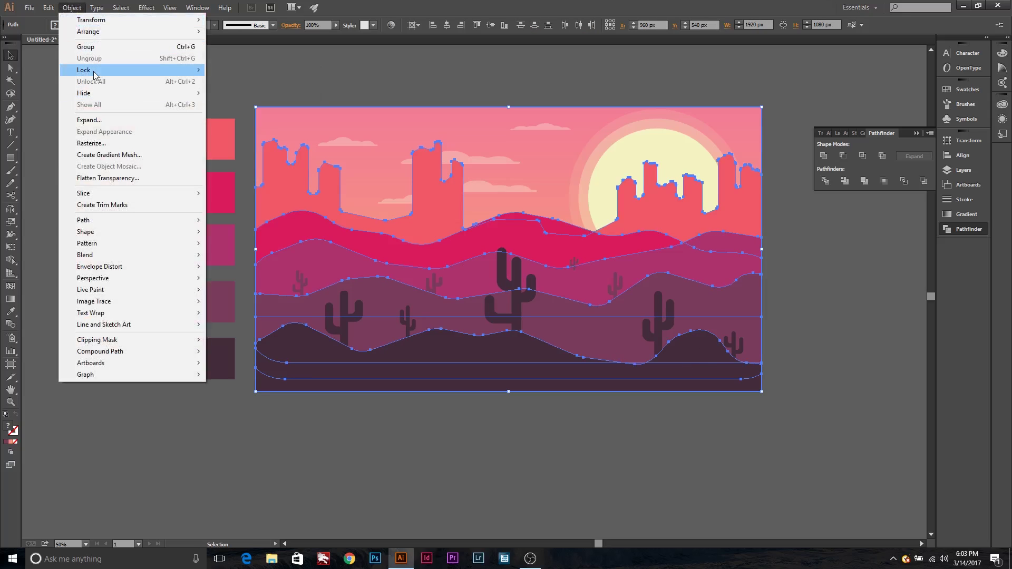
pyautogui.click(232, 70)
# Copy a cactus toward the upper left onto the far hill and shrink it small
pyautogui.hotkey('ctrl', '+')
pyautogui.hotkey('ctrl', '+')
pyautogui.hotkey('ctrl', '+')
pyautogui.scroll(3, 539, 437)
pyautogui.hscroll(-5, 539, 436)
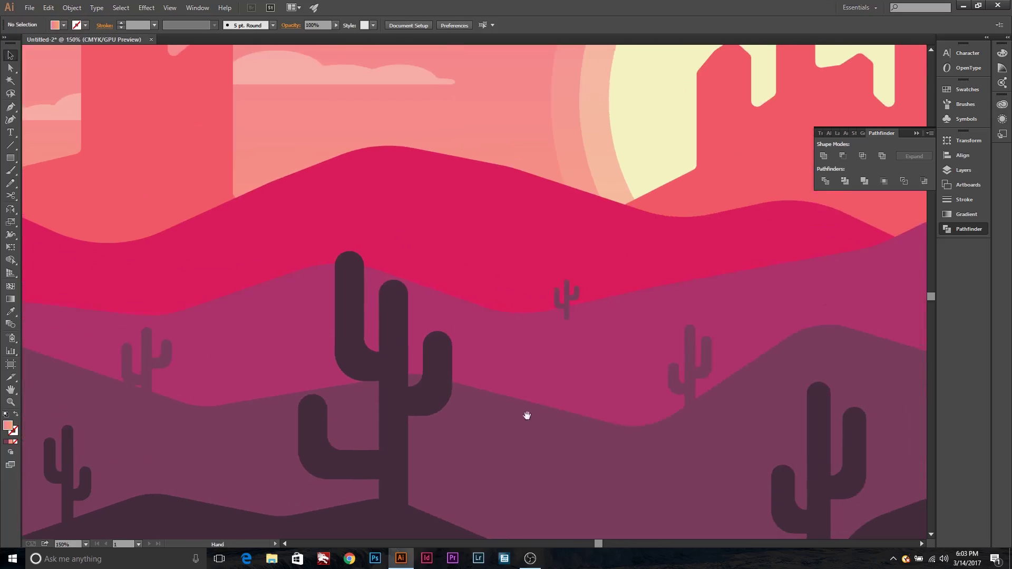
pyautogui.click(565, 289)
pyautogui.hotkey('ctrl', '-')
pyautogui.hotkey('ctrl', '-')
pyautogui.press('v')
pyautogui.hotkey('ctrl', 'shift', 'a')
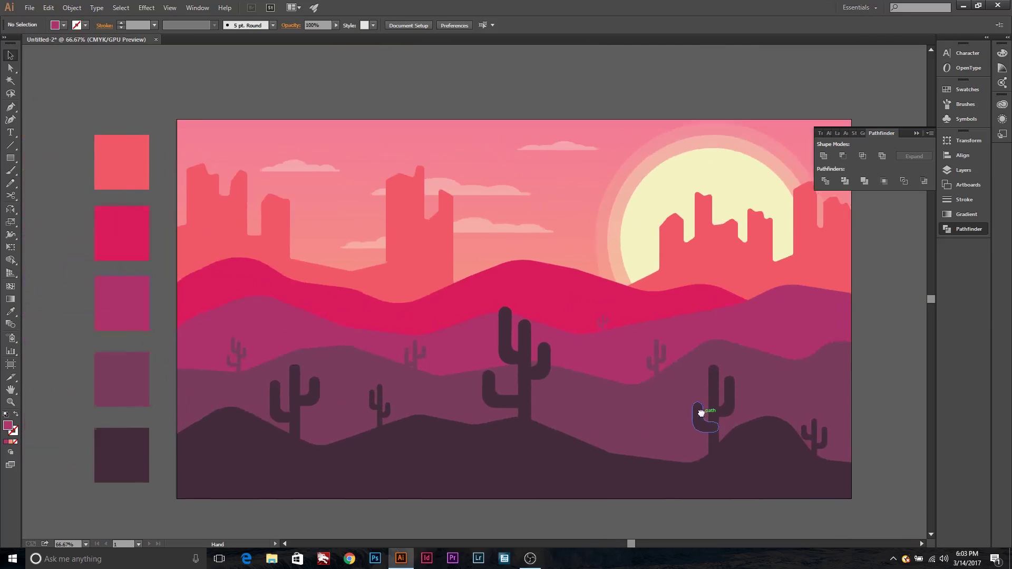
pyautogui.moveTo(615, 381)
pyautogui.mouseDown()
pyautogui.moveTo(773, 423)
pyautogui.moveTo(402, 290)
pyautogui.mouseUp()
pyautogui.moveTo(418, 241); pyautogui.dragTo(391, 320)
pyautogui.click(377, 322)
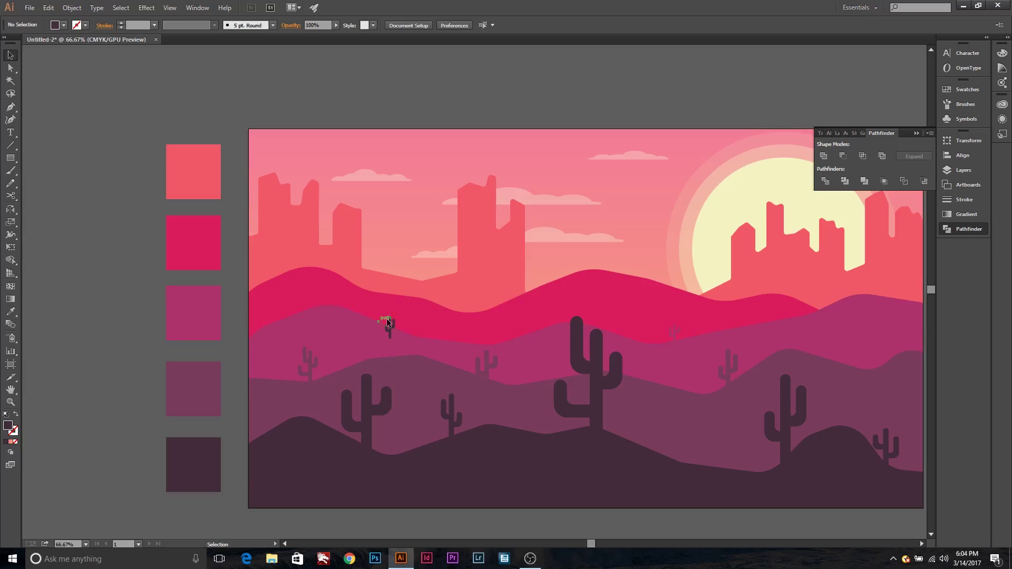
# Recolour the small far cactus to the hill's magenta with the Eyedropper
pyautogui.press('i')
pyautogui.click(370, 343)
pyautogui.hotkey('ctrl', 'shift', 'a')
pyautogui.hotkey('ctrl', '+')
pyautogui.hotkey('ctrl', '+')
pyautogui.hotkey('ctrl', '+')
pyautogui.click(247, 371)
pyautogui.hotkey('ctrl', '-')
pyautogui.hotkey('ctrl', '-')
pyautogui.hotkey('ctrl', '-')
pyautogui.scroll(-3, 706, 494)
pyautogui.click(692, 494)
# Draw several circles of different sizes on the empty canvas right of the artboard
pyautogui.scroll(-3, 630, 433)
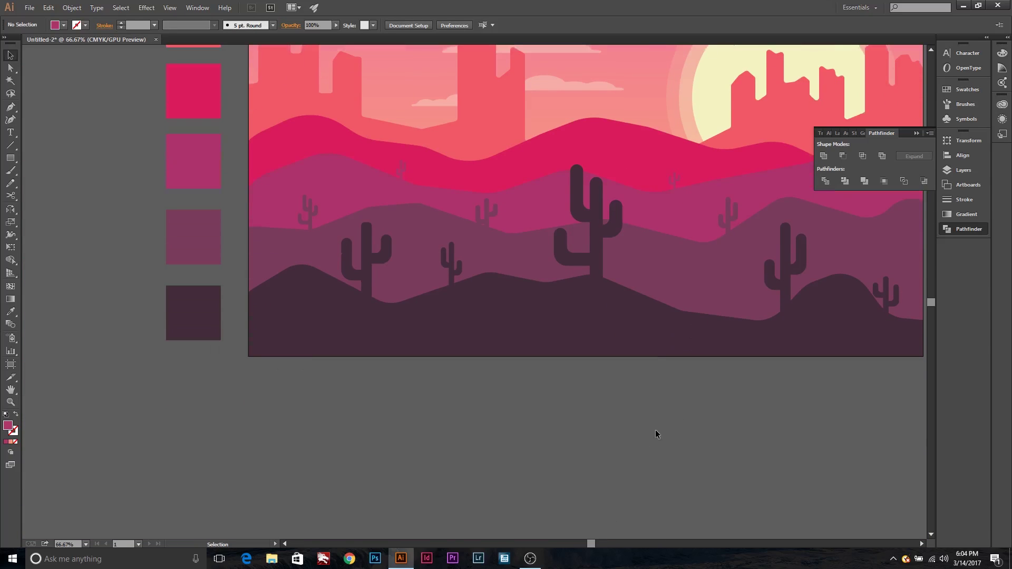
pyautogui.moveTo(834, 397); pyautogui.dragTo(607, 436)
pyautogui.moveTo(13, 165); pyautogui.dragTo(50, 158)
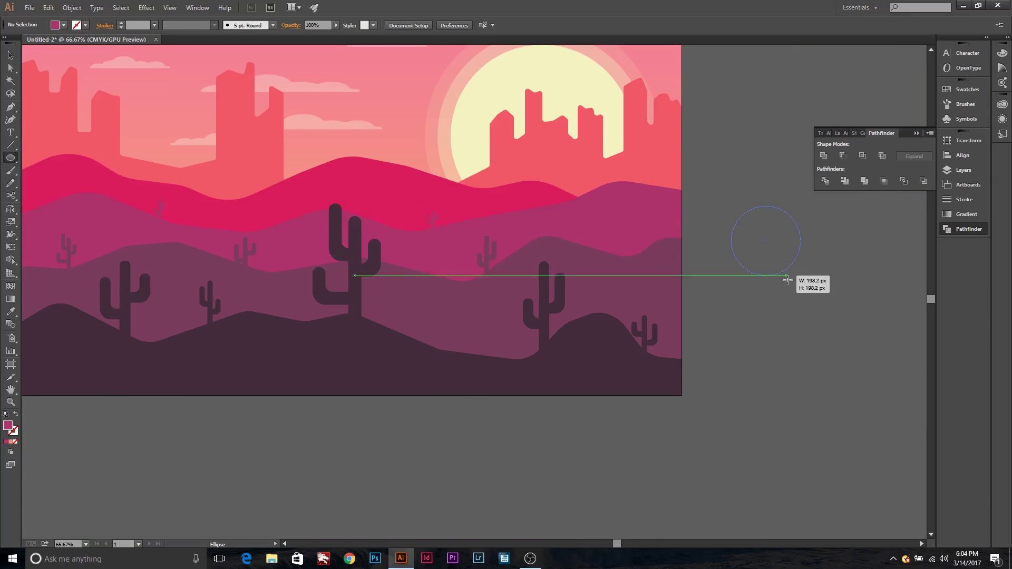
pyautogui.moveTo(732, 207); pyautogui.dragTo(805, 280)
pyautogui.moveTo(727, 293); pyautogui.dragTo(854, 415)
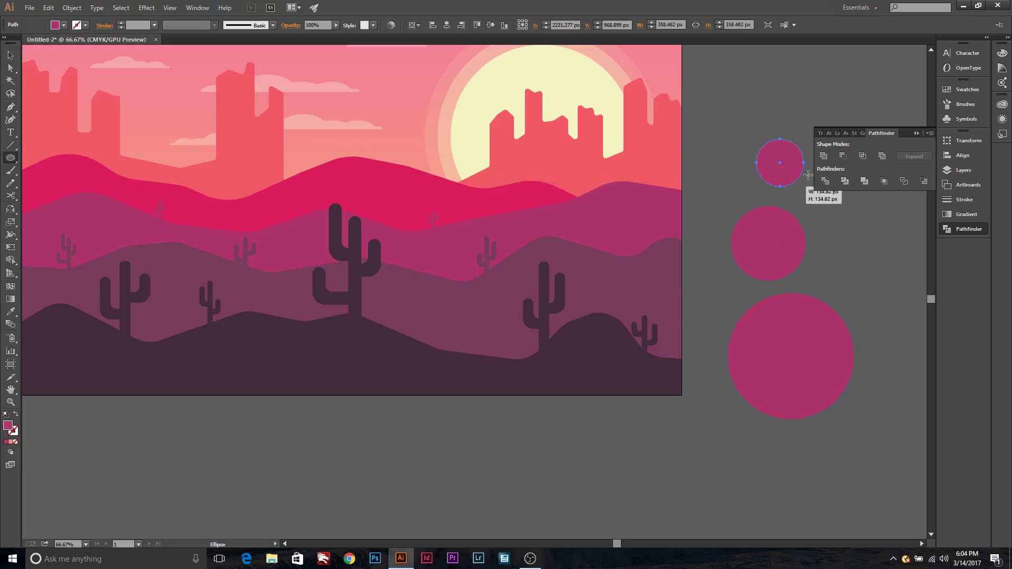
pyautogui.moveTo(795, 186); pyautogui.dragTo(795, 187)
pyautogui.moveTo(889, 339); pyautogui.dragTo(641, 352)
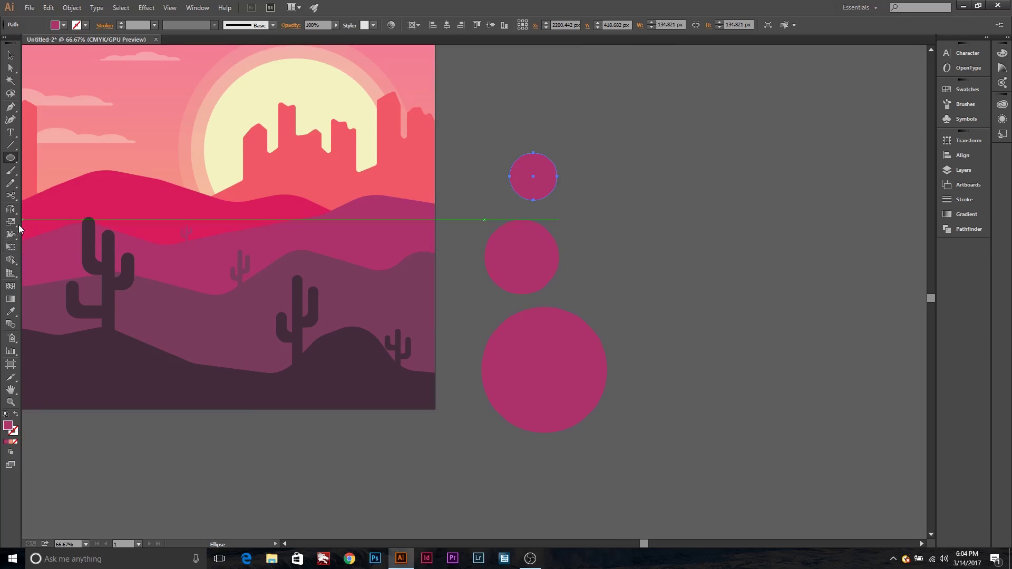
pyautogui.click(10, 272)
pyautogui.hotkey('ctrl', 'shift', 'i')
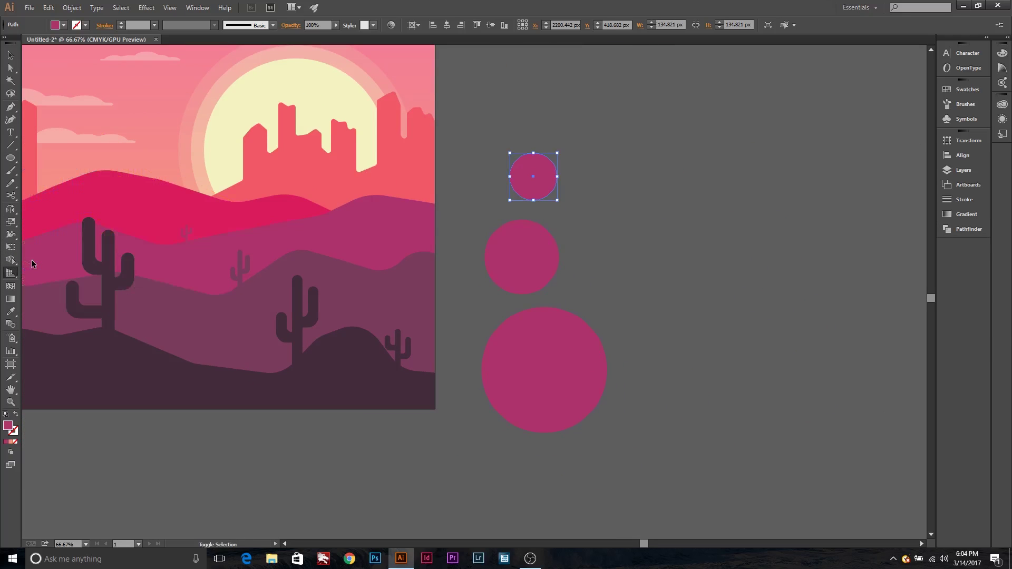
# Erase part of the small circle into a crescent and adjust the eraser size
pyautogui.moveTo(10, 196); pyautogui.dragTo(42, 196)
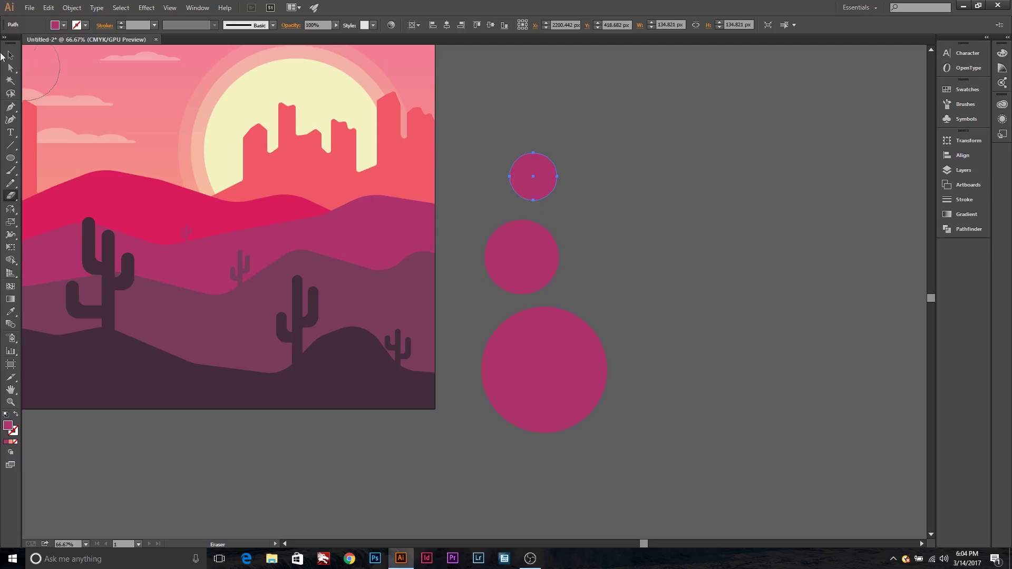
pyautogui.moveTo(525, 182); pyautogui.dragTo(605, 182)
pyautogui.press('v')
pyautogui.click(586, 225)
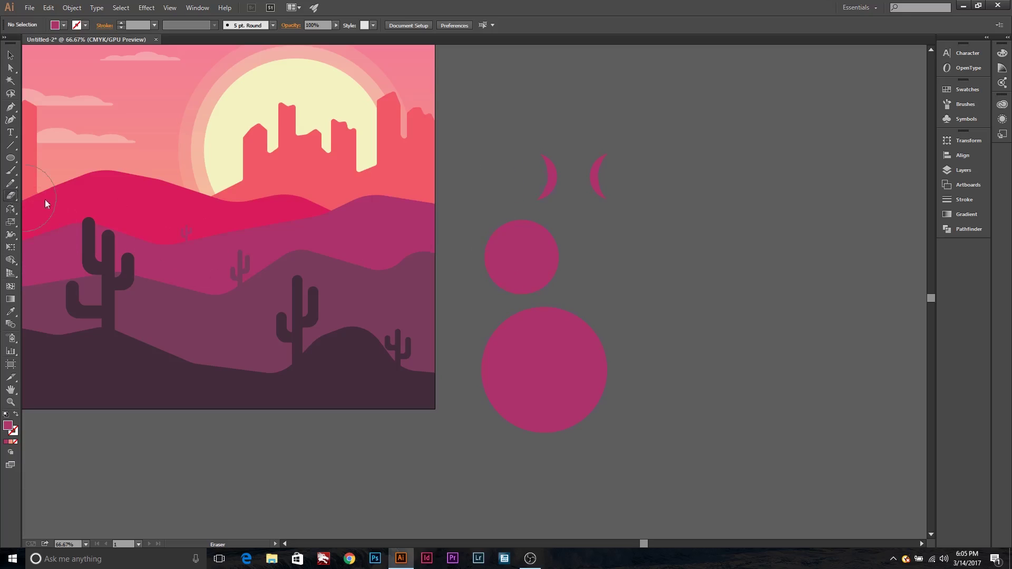
pyautogui.doubleClick(11, 195)
pyautogui.press('Return')
# Reposition the circles and duplicate the small and large ones
pyautogui.press('v')
pyautogui.moveTo(522, 256); pyautogui.dragTo(722, 271)
pyautogui.moveTo(544, 369); pyautogui.dragTo(549, 327)
pyautogui.moveTo(723, 271); pyautogui.dragTo(698, 167)
pyautogui.moveTo(773, 272); pyautogui.dragTo(770, 298)
pyautogui.moveTo(549, 337); pyautogui.dragTo(673, 461)
pyautogui.click(10, 195)
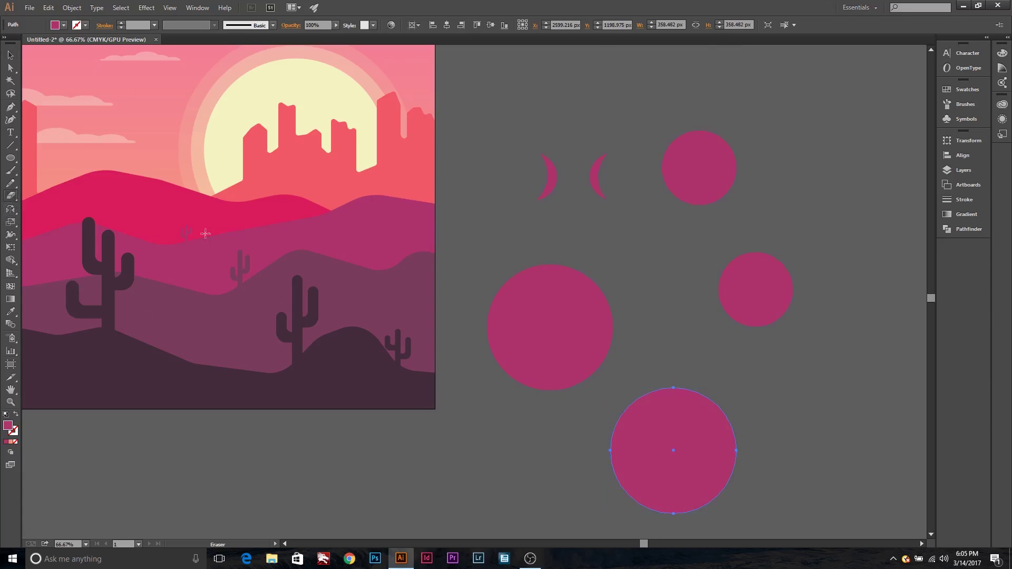
# Select the small and top circles and erase them into crescents
pyautogui.press('v')
pyautogui.click(717, 393)
pyautogui.click(756, 289)
pyautogui.keyDown('shift'); pyautogui.click(698, 167); pyautogui.keyUp('shift')
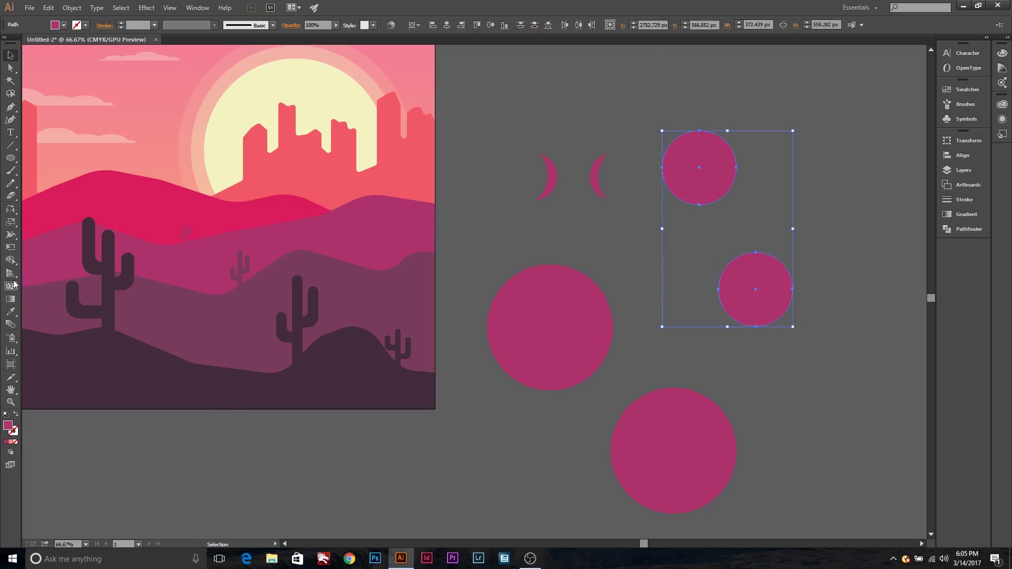
pyautogui.click(12, 198)
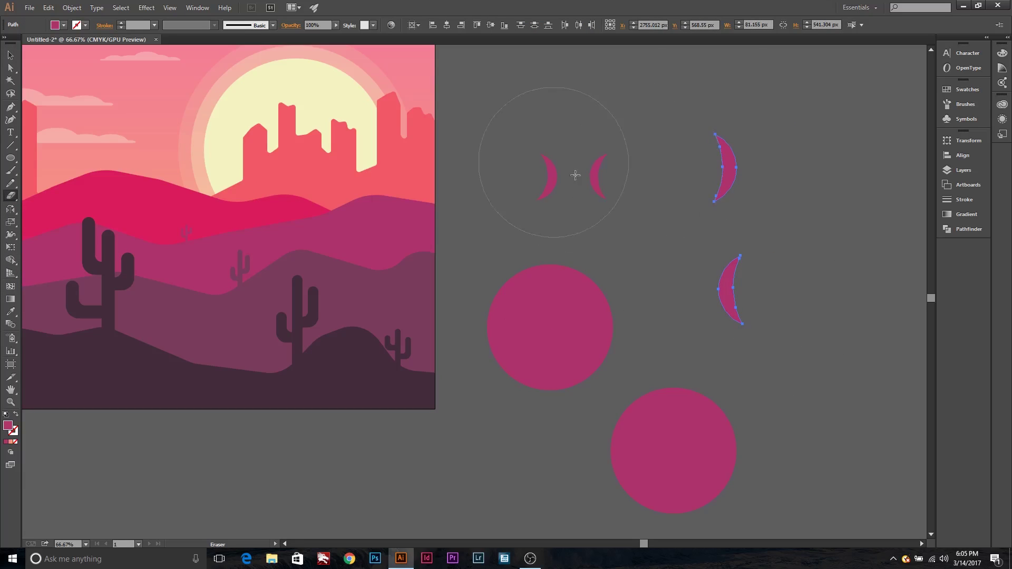
pyautogui.click(9, 55)
pyautogui.keyDown('shift'); pyautogui.click(550, 327); pyautogui.keyUp('shift')
pyautogui.click(785, 394)
# Select and shift the big and bottom circles, then erase them into crescents
pyautogui.moveTo(754, 296); pyautogui.dragTo(600, 435)
pyautogui.click(741, 379)
pyautogui.click(546, 285)
pyautogui.click(674, 451)
pyautogui.scroll(-2, 770, 460)
pyautogui.moveTo(686, 388)
pyautogui.mouseDown()
pyautogui.moveTo(569, 433)
pyautogui.moveTo(583, 434)
pyautogui.mouseUp()
pyautogui.hotkey('ctrl', 'shift', 'a')
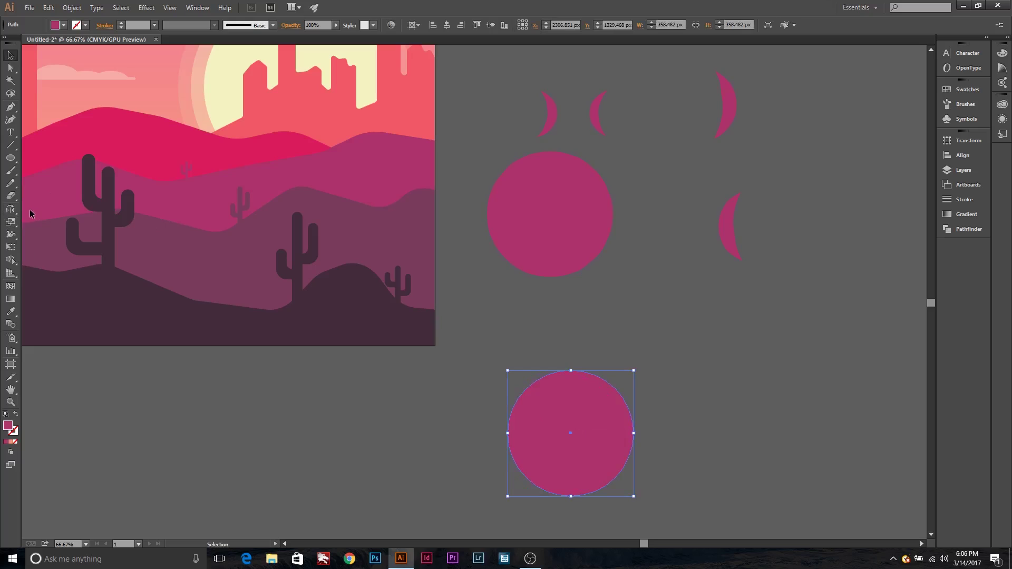
pyautogui.click(11, 196)
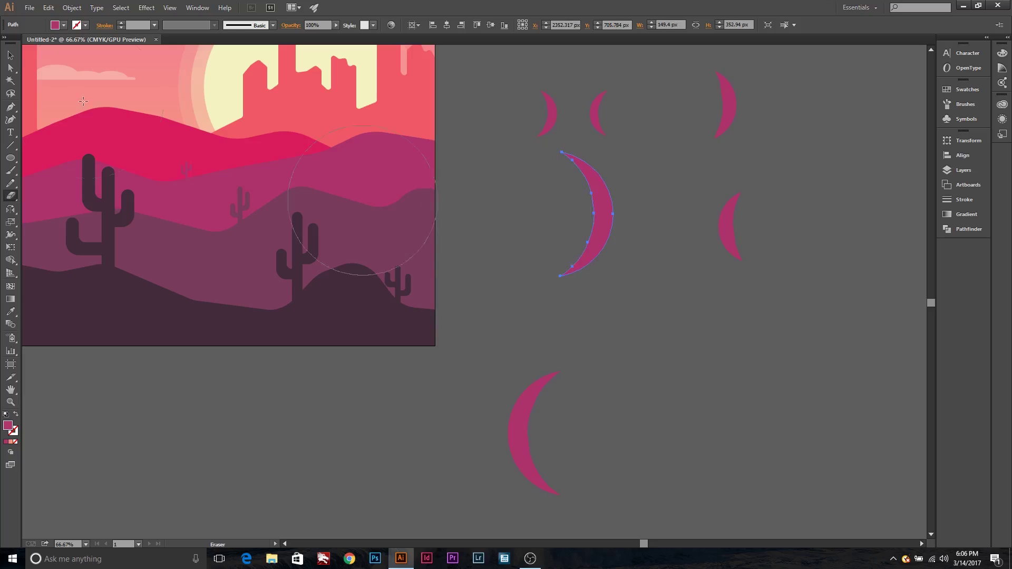
# Arrange the crescents next to each other beside the artboard
pyautogui.moveTo(574, 242); pyautogui.dragTo(527, 312)
pyautogui.moveTo(525, 382); pyautogui.dragTo(574, 254)
pyautogui.moveTo(575, 289); pyautogui.dragTo(680, 290)
pyautogui.click(551, 113)
# Enlarge, move and rotate the first magenta crescents into the start of an agave cluster
pyautogui.moveTo(536, 90); pyautogui.dragTo(521, 57)
pyautogui.moveTo(558, 119)
pyautogui.mouseDown()
pyautogui.moveTo(572, 198)
pyautogui.moveTo(548, 305)
pyautogui.mouseUp()
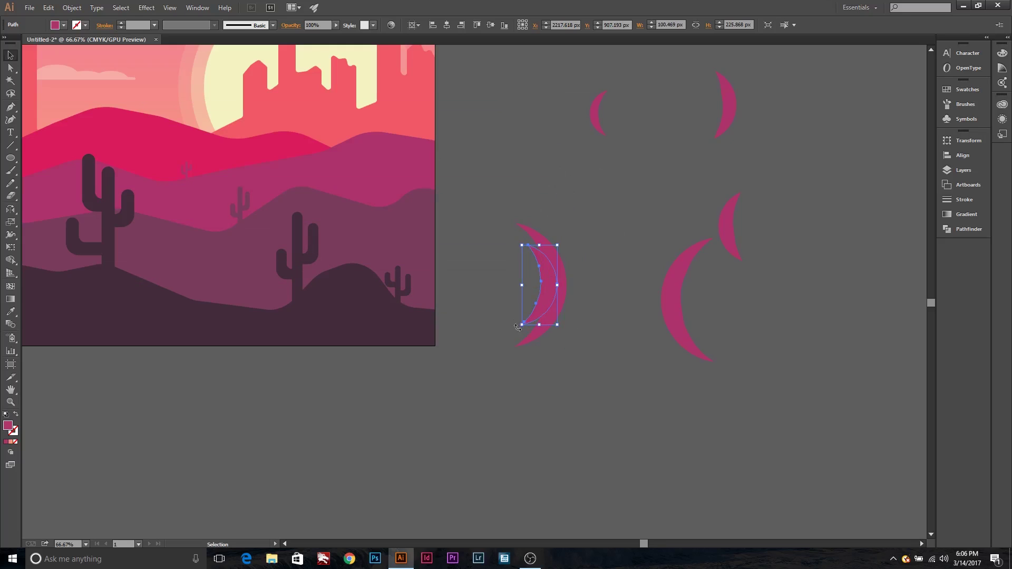
pyautogui.moveTo(517, 243); pyautogui.dragTo(512, 250)
pyautogui.moveTo(543, 282); pyautogui.dragTo(538, 278)
pyautogui.moveTo(691, 264); pyautogui.dragTo(574, 243)
pyautogui.moveTo(597, 211); pyautogui.dragTo(576, 206)
pyautogui.click(573, 285)
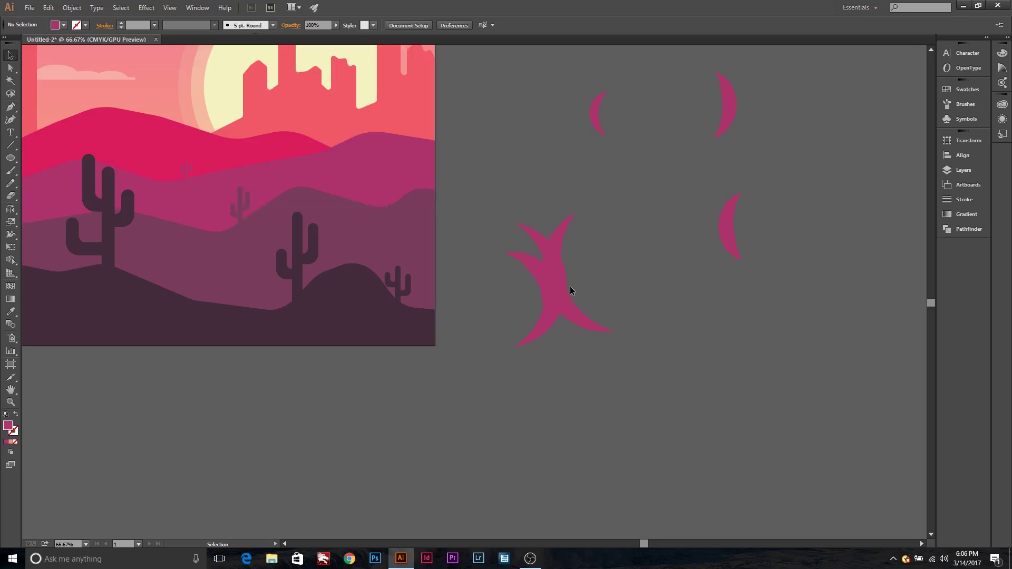
# Flip one crescent leftward, then rotate and enlarge a small crescent onto the X shape
pyautogui.click(691, 243)
pyautogui.click(563, 285)
pyautogui.moveTo(606, 248)
pyautogui.mouseDown()
pyautogui.moveTo(599, 289)
pyautogui.moveTo(562, 277)
pyautogui.moveTo(575, 264)
pyautogui.mouseUp()
pyautogui.click(713, 227)
pyautogui.moveTo(590, 121); pyautogui.dragTo(634, 287)
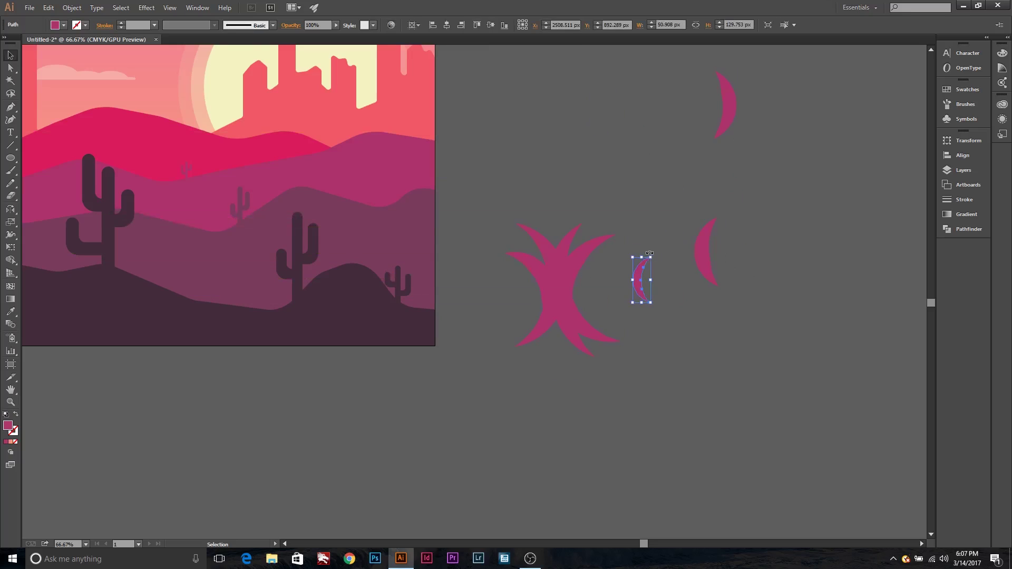
pyautogui.moveTo(653, 254)
pyautogui.mouseDown()
pyautogui.moveTo(659, 266)
pyautogui.moveTo(685, 235)
pyautogui.mouseUp()
pyautogui.moveTo(663, 271); pyautogui.dragTo(535, 301)
pyautogui.click(663, 299)
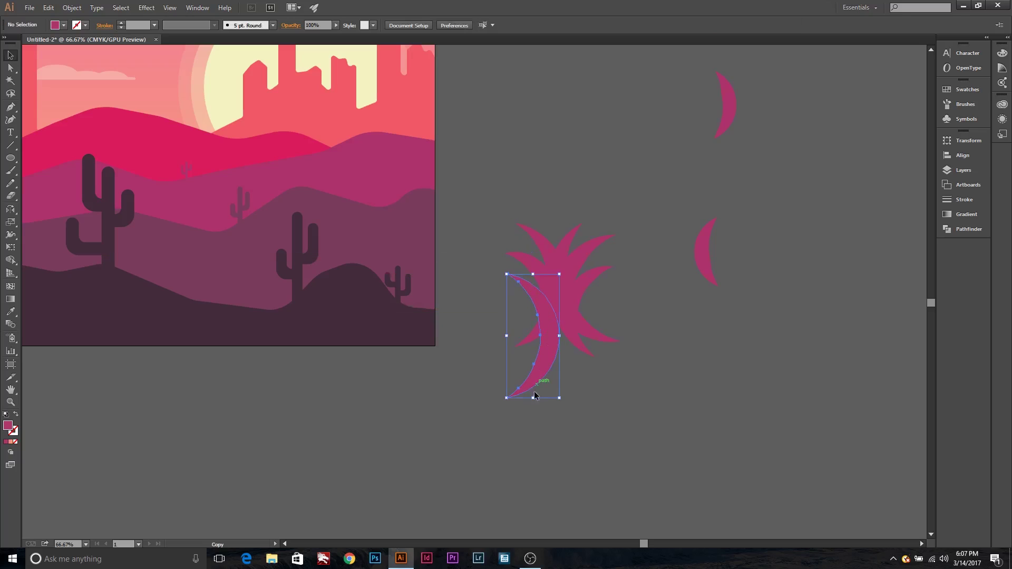
# Rotate and position the remaining crescents around the spiky agave shape
pyautogui.moveTo(565, 399); pyautogui.dragTo(558, 380)
pyautogui.moveTo(539, 337); pyautogui.dragTo(547, 338)
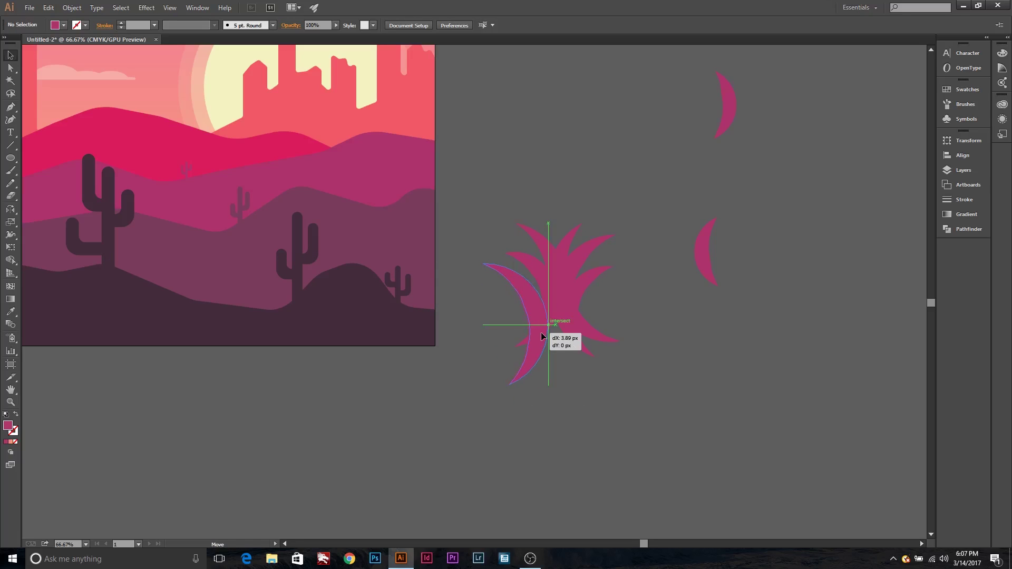
pyautogui.moveTo(535, 393); pyautogui.dragTo(535, 393)
pyautogui.moveTo(554, 287); pyautogui.dragTo(554, 296)
pyautogui.moveTo(560, 369); pyautogui.dragTo(552, 350)
pyautogui.click(558, 377)
pyautogui.moveTo(701, 249); pyautogui.dragTo(552, 247)
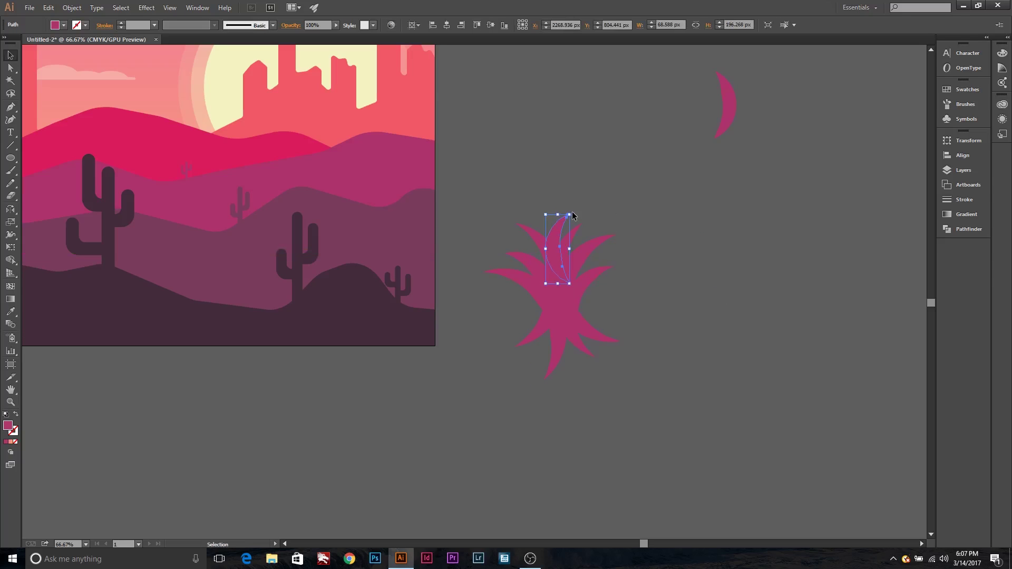
pyautogui.moveTo(572, 215); pyautogui.dragTo(585, 293)
pyautogui.click(706, 305)
pyautogui.moveTo(577, 227); pyautogui.dragTo(675, 221)
# Alt-drag a copy of the agave to the right, then unite the original's crescents in Pathfinder
pyautogui.moveTo(537, 217)
pyautogui.mouseDown()
pyautogui.moveTo(582, 334)
pyautogui.moveTo(831, 340)
pyautogui.mouseUp()
pyautogui.click(564, 237)
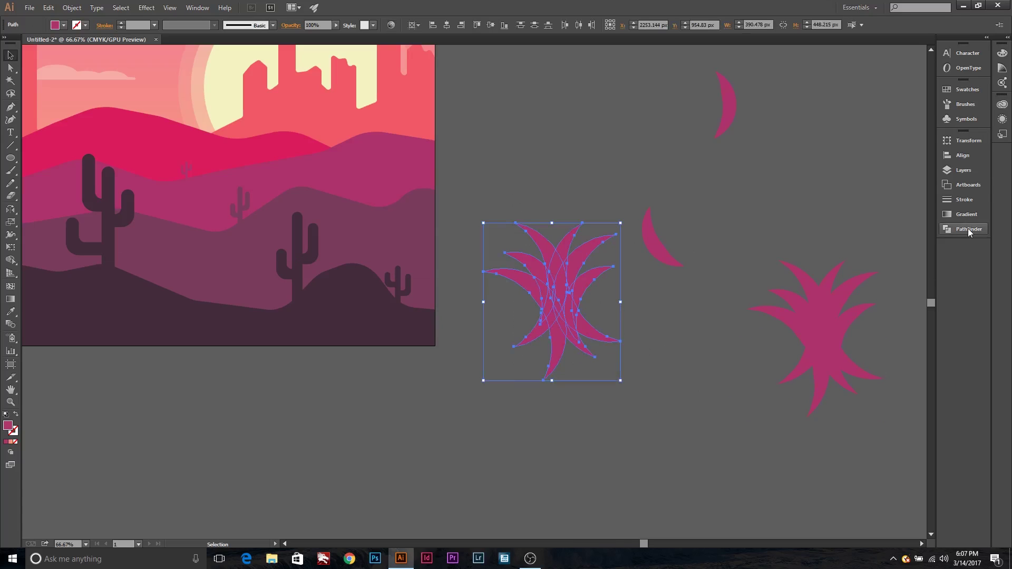
pyautogui.click(969, 230)
pyautogui.click(823, 156)
# Cut the agave's bottom flat using a rectangle and the Shape Builder tool
pyautogui.click(11, 158)
pyautogui.moveTo(498, 302); pyautogui.dragTo(626, 377)
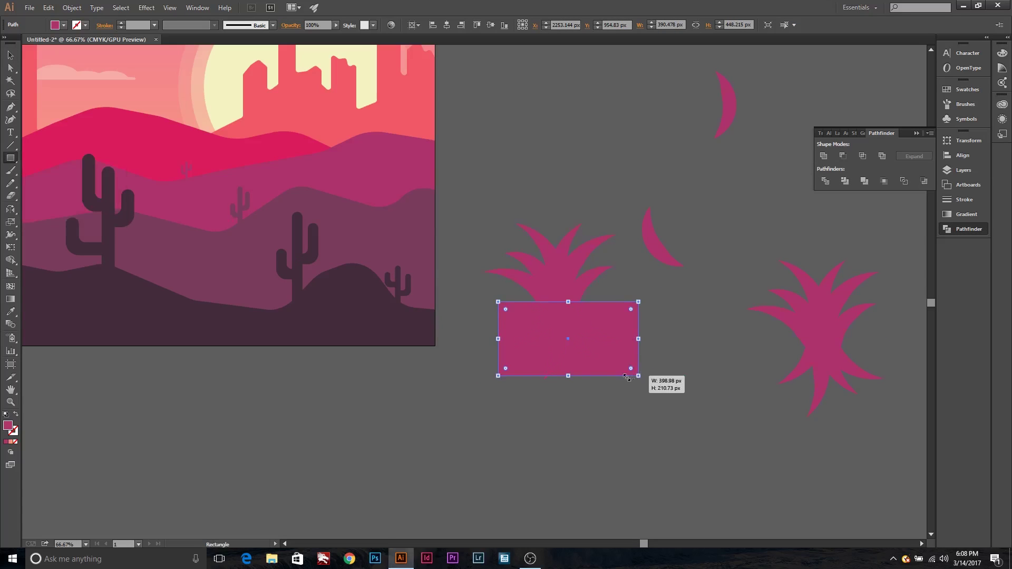
pyautogui.press('v')
pyautogui.keyDown('shift'); pyautogui.click(541, 264); pyautogui.keyUp('shift')
pyautogui.hotkey('shift', 'm')
pyautogui.moveTo(553, 325); pyautogui.dragTo(439, 335)
pyautogui.press('v')
# Shrink the agave, fill it dark purple, and place it between the cacti on the hill
pyautogui.click(576, 277)
pyautogui.moveTo(617, 221); pyautogui.dragTo(559, 257)
pyautogui.press('i')
pyautogui.click(100, 222)
pyautogui.moveTo(493, 293)
pyautogui.mouseDown()
pyautogui.moveTo(144, 285)
pyautogui.moveTo(185, 400)
pyautogui.mouseUp()
pyautogui.click(321, 400)
pyautogui.click(199, 274)
pyautogui.scroll(3, 519, 458)
pyautogui.moveTo(453, 338)
pyautogui.mouseDown()
pyautogui.moveTo(309, 302)
pyautogui.moveTo(324, 317)
pyautogui.mouseUp()
pyautogui.click(333, 461)
# Alt-drag agave copies to the lower hill near the right cactus and onto the right hill
pyautogui.moveTo(340, 330); pyautogui.dragTo(536, 367)
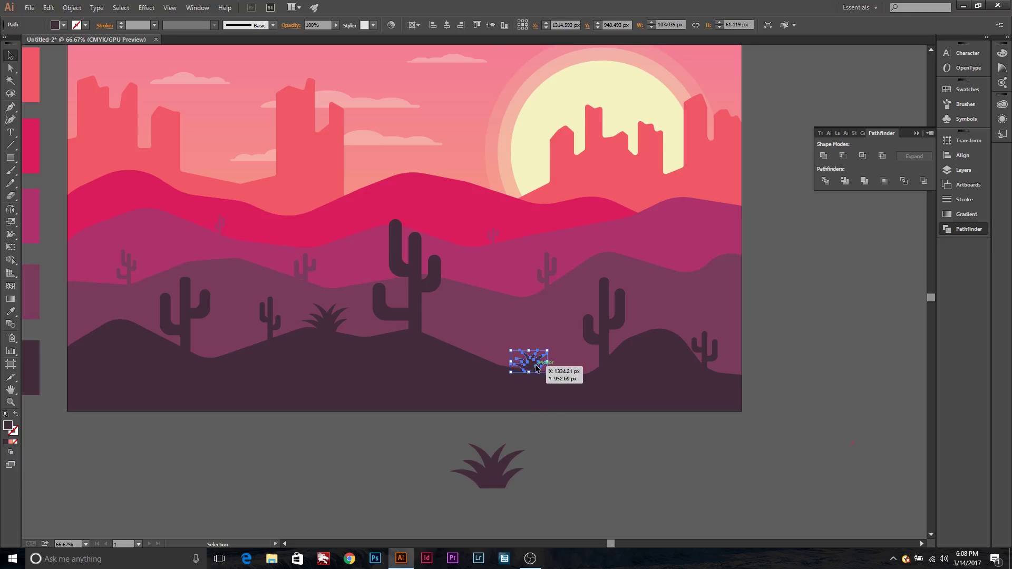
pyautogui.click(568, 459)
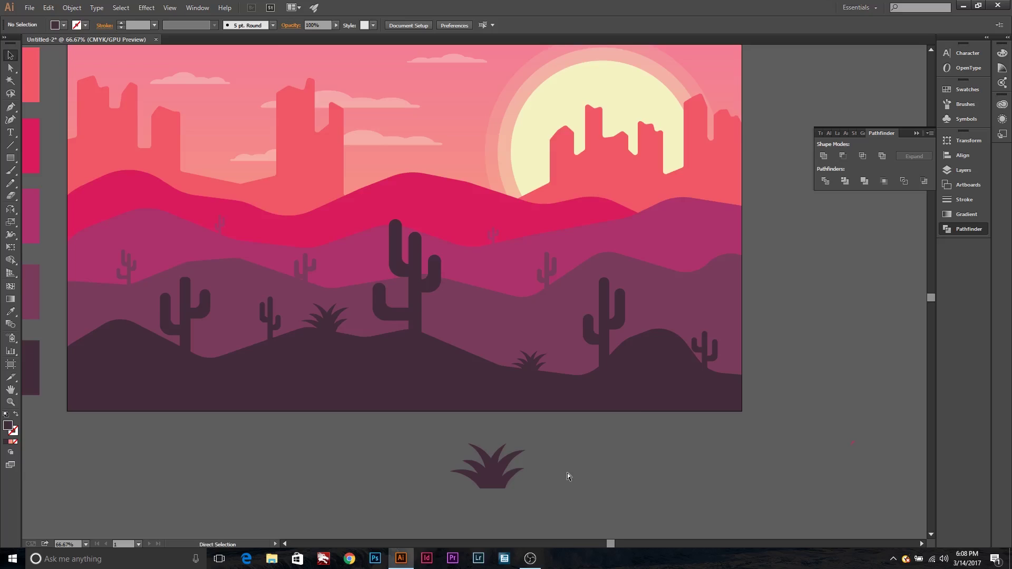
pyautogui.hotkey('ctrl', '+')
pyautogui.hscroll(-5, 548, 478)
pyautogui.scroll(-3, 825, 328)
pyautogui.moveTo(824, 328); pyautogui.dragTo(213, 254)
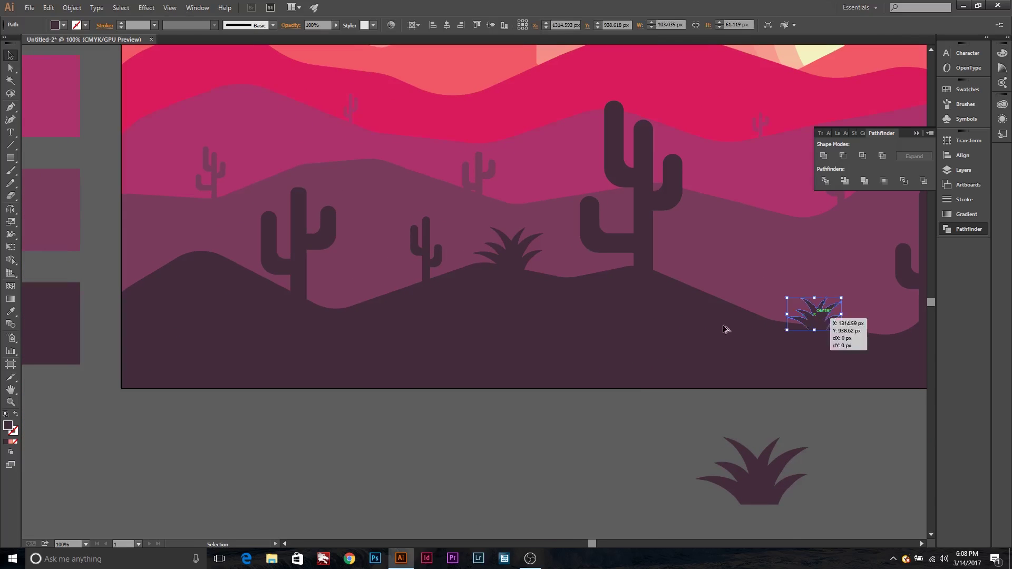
pyautogui.click(293, 439)
pyautogui.moveTo(621, 421); pyautogui.dragTo(348, 419)
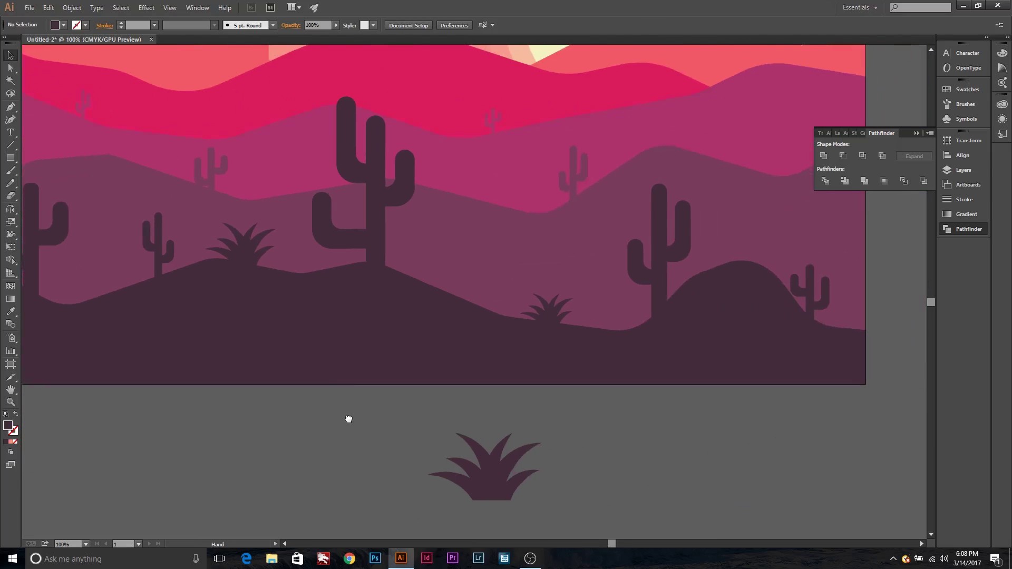
pyautogui.moveTo(234, 259)
pyautogui.mouseDown()
pyautogui.moveTo(338, 295)
pyautogui.moveTo(735, 288)
pyautogui.moveTo(737, 249)
pyautogui.mouseUp()
pyautogui.click(780, 464)
# Add agave copies on the lower hill, near the left cactus, and on the distant hill
pyautogui.hotkey('ctrl', '-')
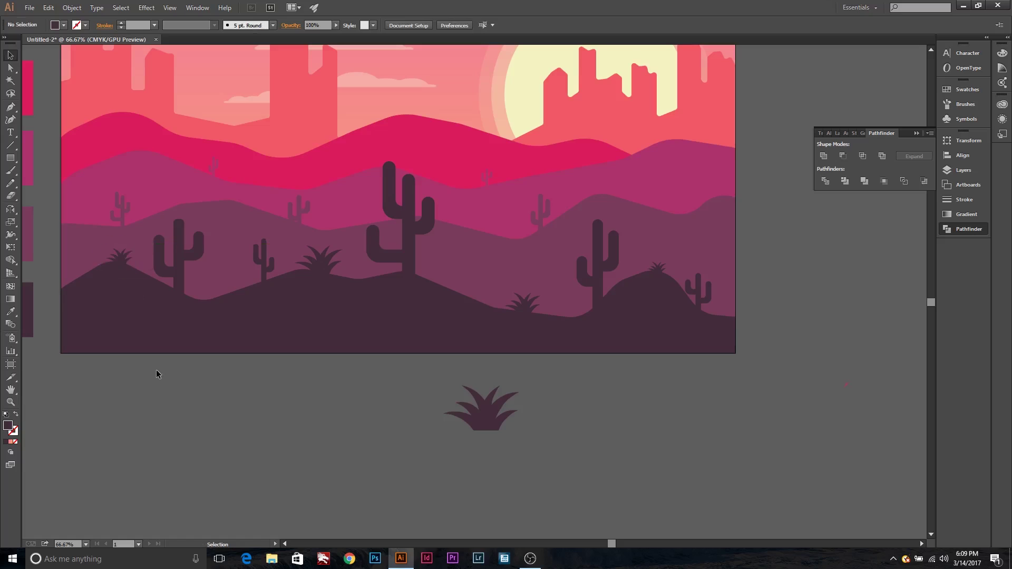
pyautogui.moveTo(109, 252); pyautogui.dragTo(516, 302)
pyautogui.click(548, 393)
pyautogui.moveTo(315, 262); pyautogui.dragTo(337, 254)
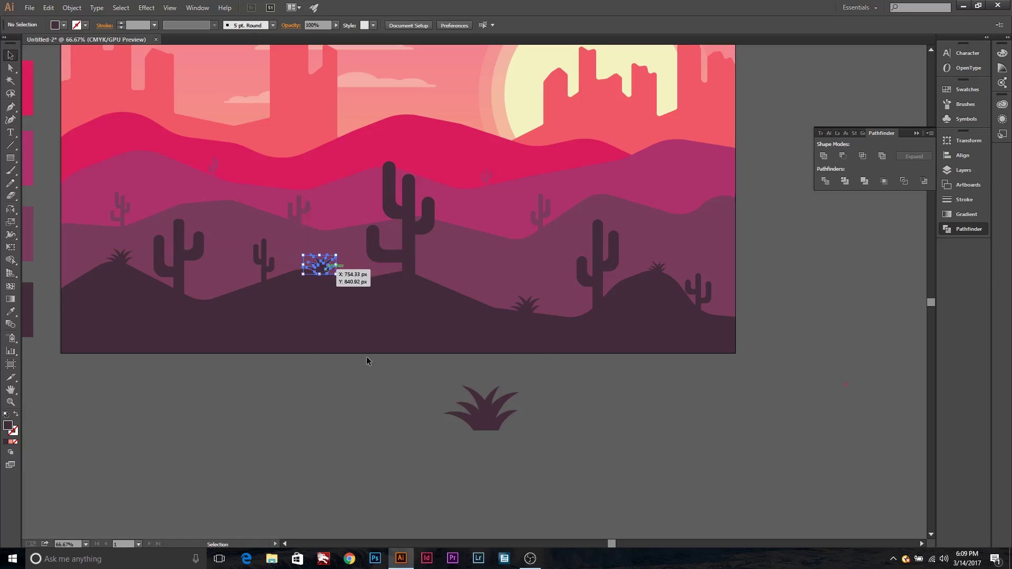
pyautogui.scroll(3, 692, 442)
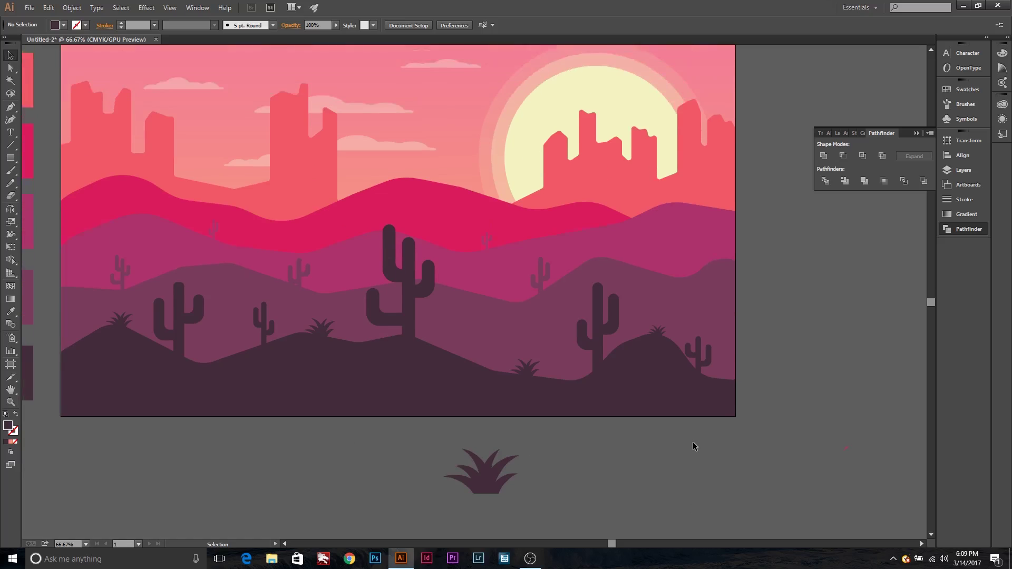
pyautogui.moveTo(481, 472); pyautogui.dragTo(864, 334)
pyautogui.hotkey('ctrl', '+')
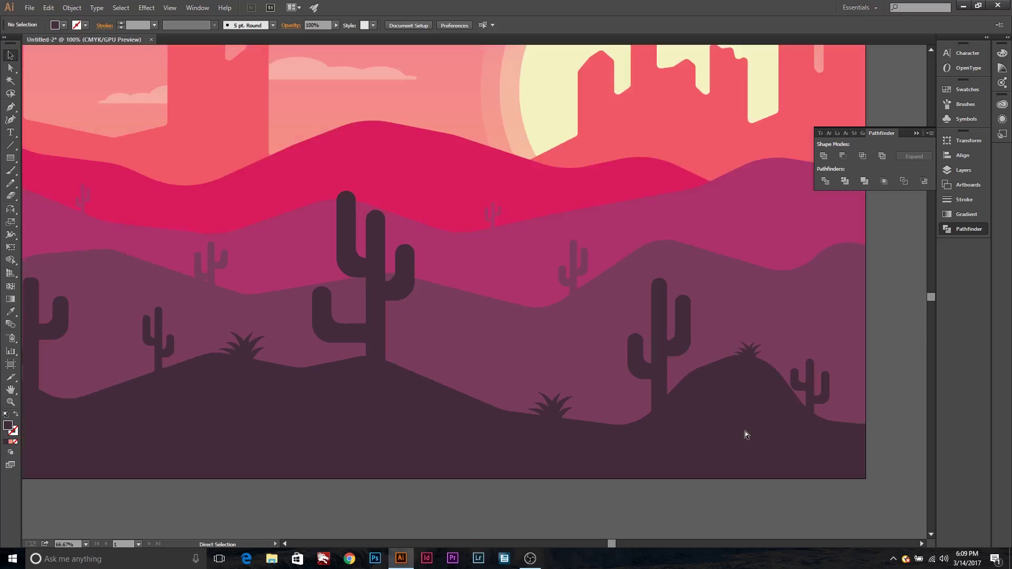
pyautogui.moveTo(758, 353); pyautogui.dragTo(841, 237)
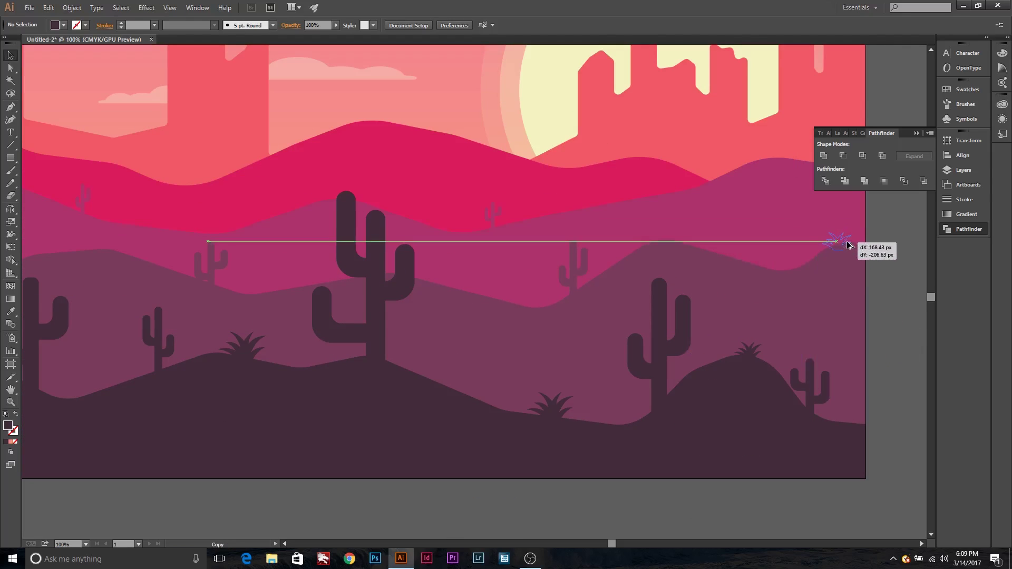
pyautogui.moveTo(842, 237); pyautogui.dragTo(848, 232)
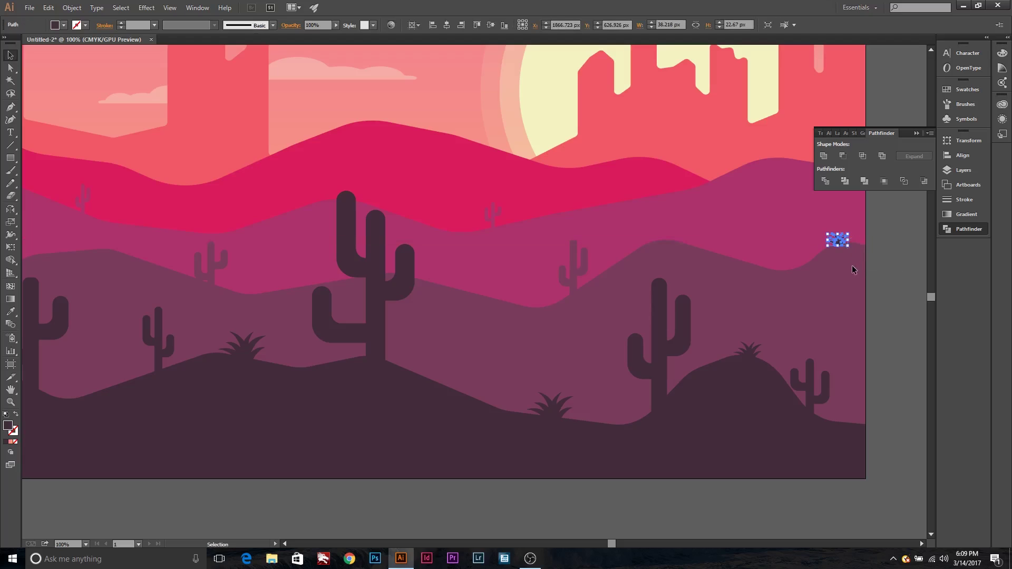
pyautogui.press('v')
pyautogui.click(880, 318)
pyautogui.moveTo(846, 247); pyautogui.dragTo(110, 249)
pyautogui.click(881, 258)
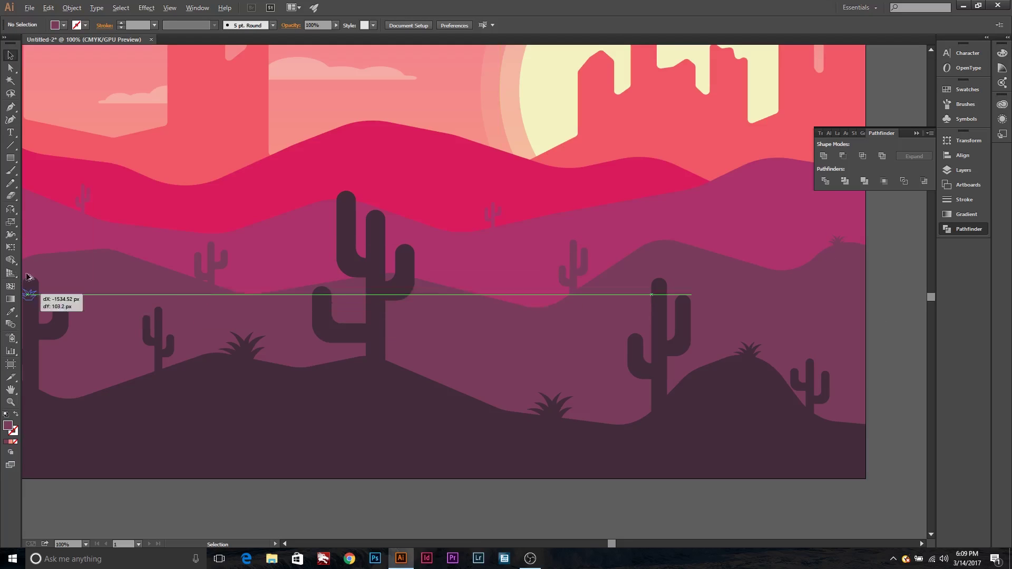
# Copy an agave up onto the distant hill and scale it smaller
pyautogui.hscroll(-3, 392, 396)
pyautogui.moveTo(236, 234); pyautogui.dragTo(578, 275)
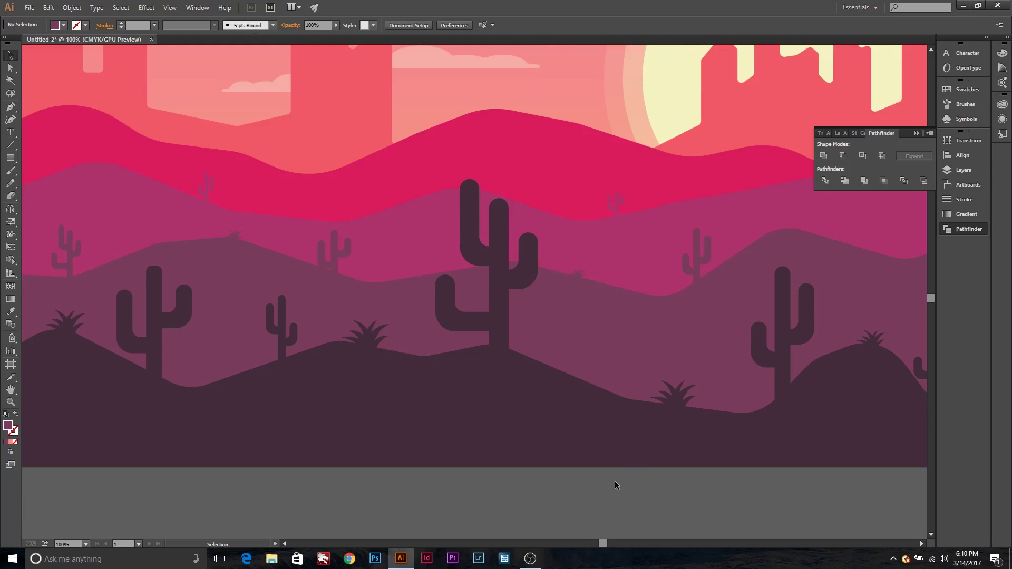
pyautogui.hotkey('ctrl', '0')
pyautogui.hotkey('ctrl', '1')
pyautogui.moveTo(578, 294)
pyautogui.mouseDown()
pyautogui.moveTo(725, 216)
pyautogui.moveTo(426, 328)
pyautogui.mouseUp()
pyautogui.hotkey('ctrl', '+')
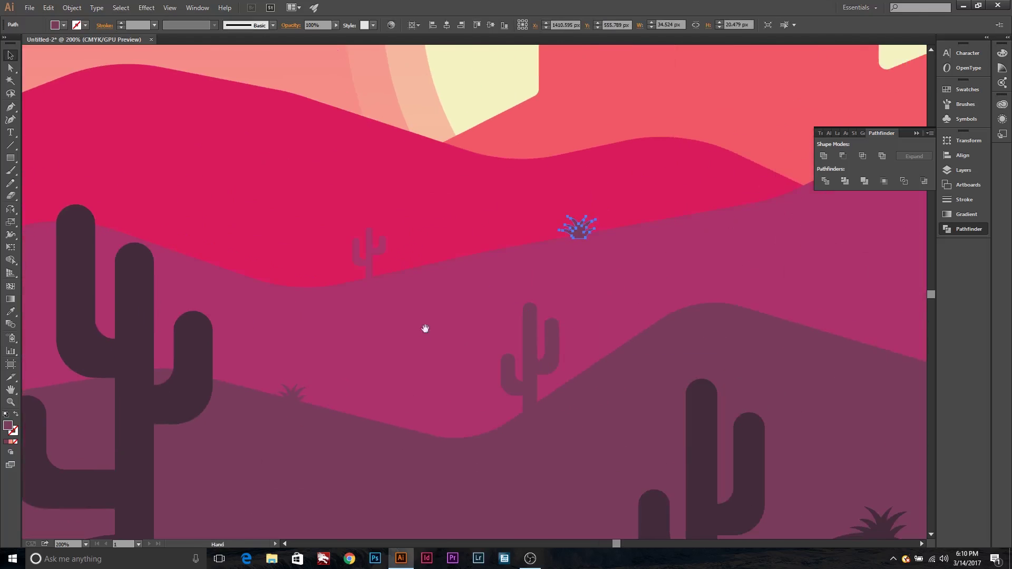
pyautogui.moveTo(578, 231); pyautogui.dragTo(582, 235)
pyautogui.click(853, 402)
pyautogui.click(586, 237)
pyautogui.click(542, 260)
pyautogui.click(572, 225)
pyautogui.moveTo(572, 222); pyautogui.dragTo(587, 230)
pyautogui.click(509, 298)
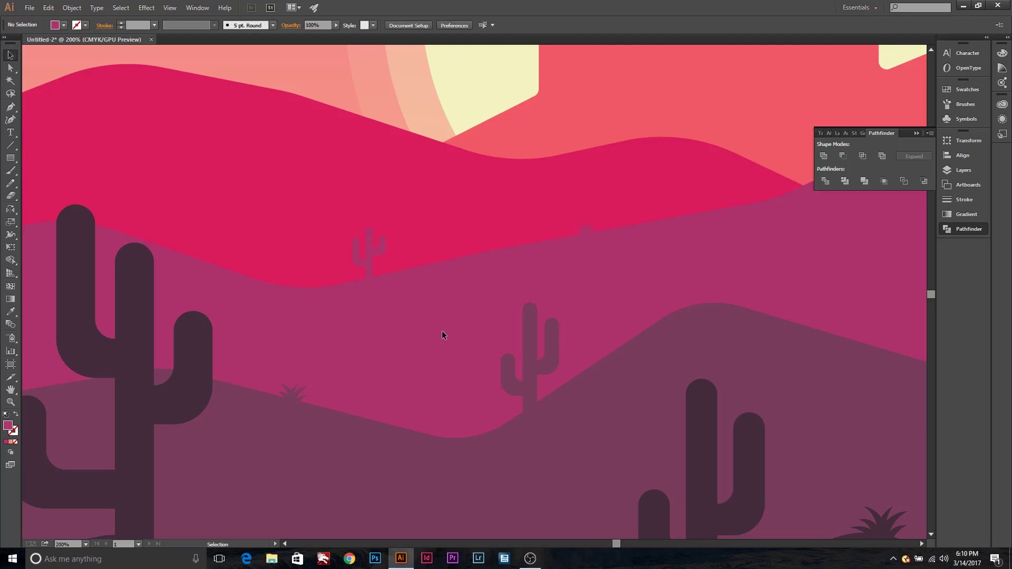
pyautogui.hotkey('ctrl', '1')
# Place more small agave copies on the far-left distant hills
pyautogui.moveTo(533, 260)
pyautogui.mouseDown()
pyautogui.moveTo(107, 287)
pyautogui.moveTo(473, 342)
pyautogui.mouseUp()
pyautogui.hotkey('ctrl', '+')
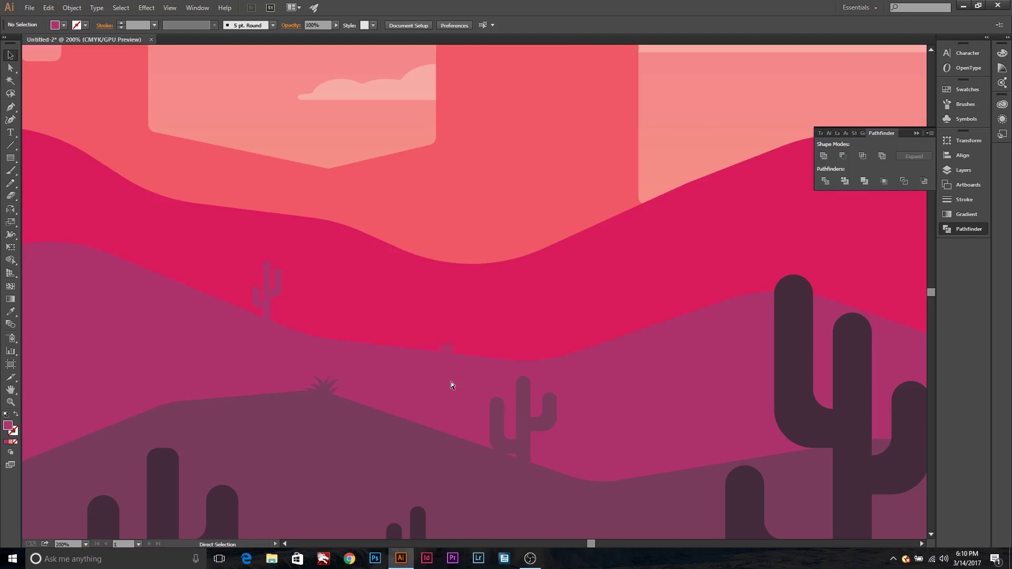
pyautogui.hotkey('ctrl', '-')
pyautogui.moveTo(456, 335); pyautogui.dragTo(165, 257)
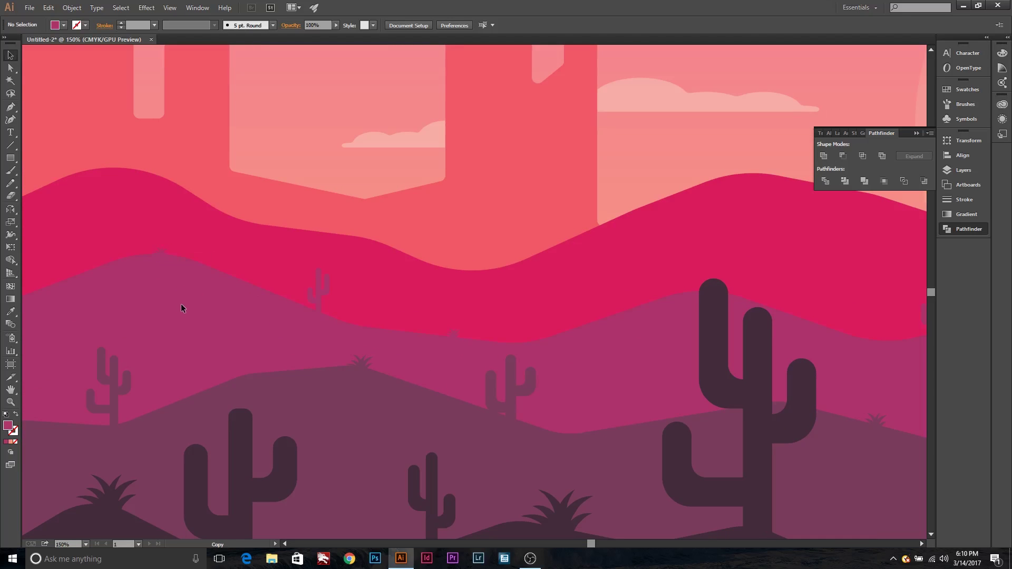
pyautogui.hotkey('ctrl', '+')
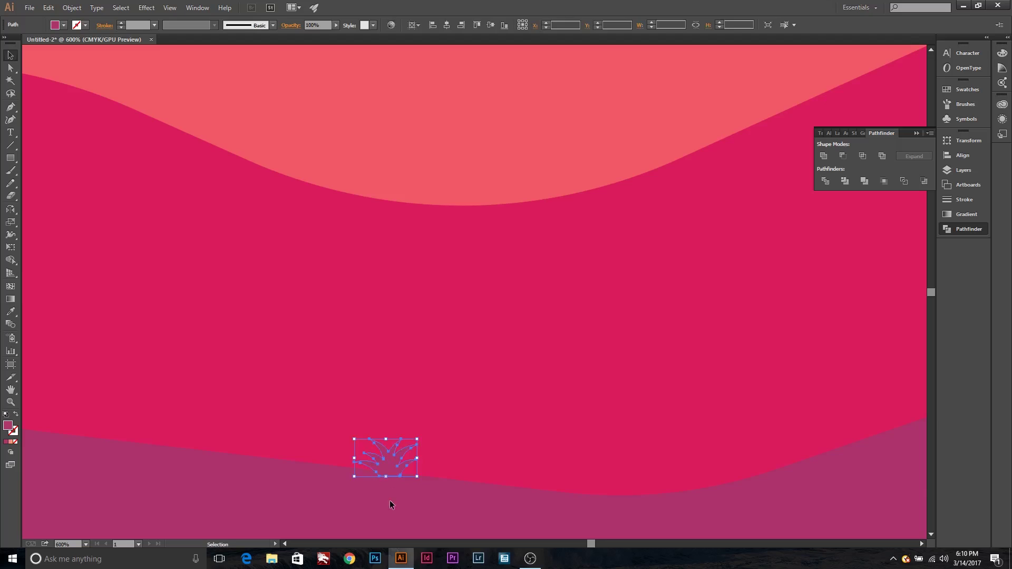
pyautogui.hotkey('ctrl', '+')
pyautogui.hotkey('ctrl', '-')
pyautogui.hotkey('ctrl', '-')
pyautogui.hotkey('ctrl', '-')
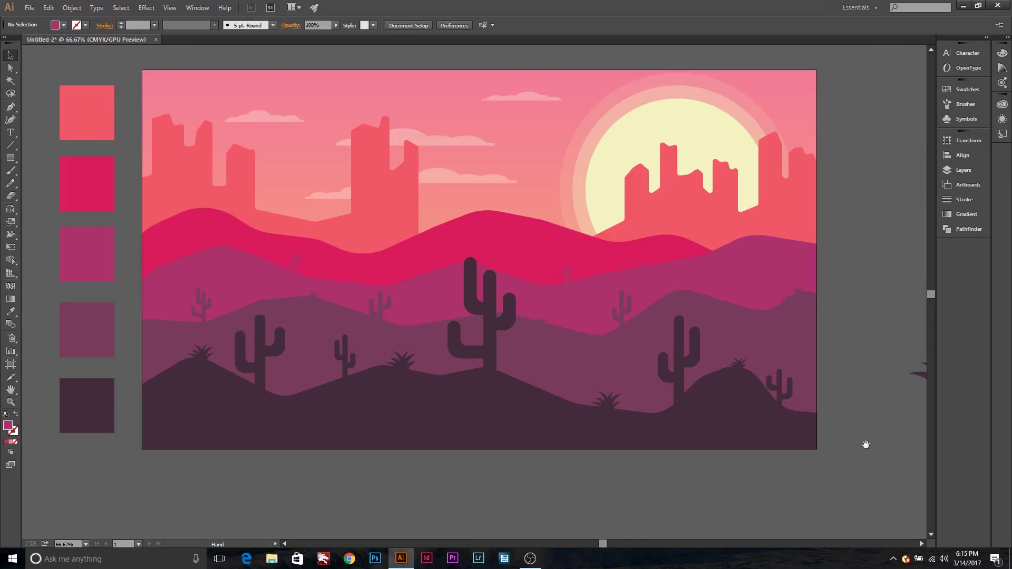
# Delete the leftover agave and crescent shapes from the pasteboard
pyautogui.moveTo(908, 233); pyautogui.dragTo(603, 186)
pyautogui.moveTo(574, 128); pyautogui.dragTo(918, 484)
pyautogui.press('Delete')
# Draw a tiny white-filled circle in the sky with the Ellipse tool
pyautogui.moveTo(656, 356)
pyautogui.mouseDown()
pyautogui.moveTo(815, 409)
pyautogui.moveTo(930, 422)
pyautogui.mouseUp()
pyautogui.hotkey('ctrl', '+')
pyautogui.hotkey('ctrl', '+')
pyautogui.click(10, 161)
pyautogui.click(58, 182)
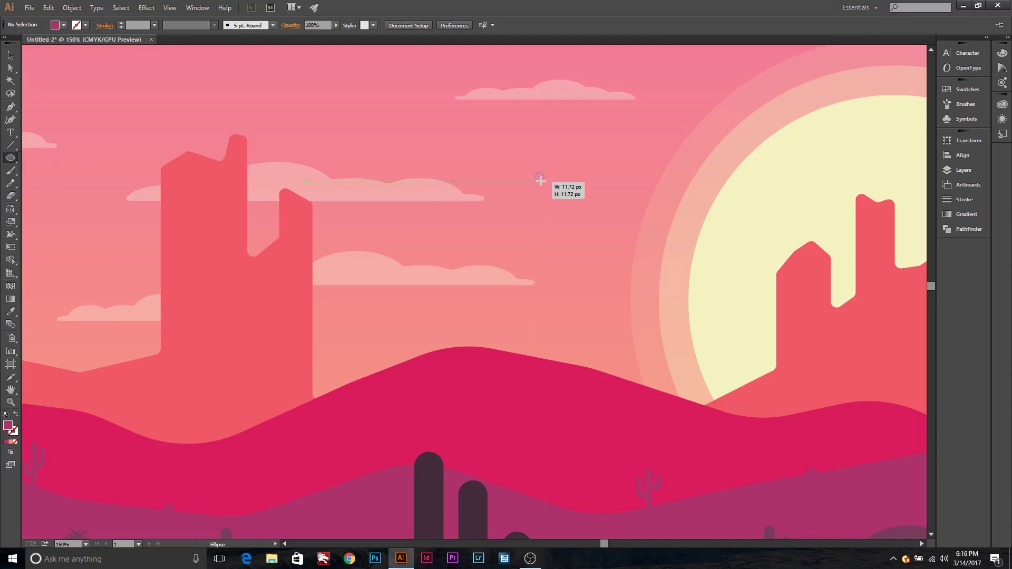
pyautogui.moveTo(539, 177); pyautogui.dragTo(539, 178)
pyautogui.click(54, 25)
pyautogui.click(20, 44)
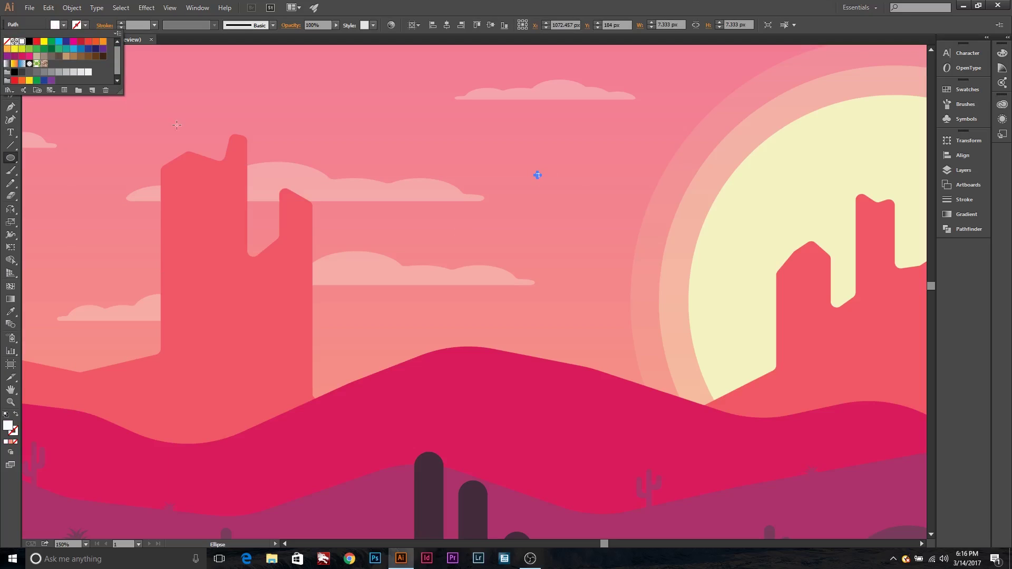
pyautogui.press('v')
pyautogui.click(562, 207)
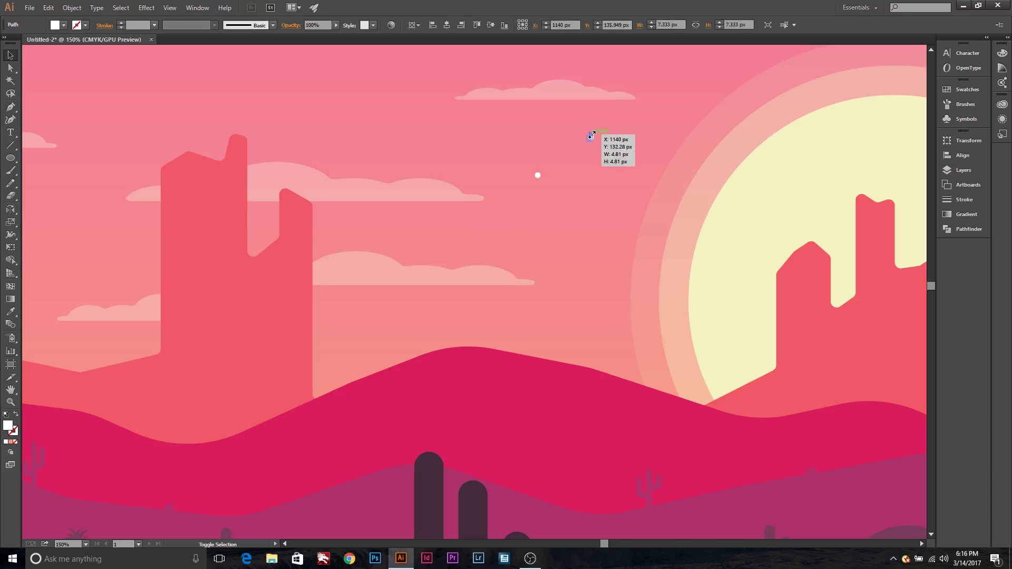
# Alt-drag copies of the white dot across the left and central sky
pyautogui.moveTo(594, 135); pyautogui.dragTo(421, 125)
pyautogui.click(343, 77)
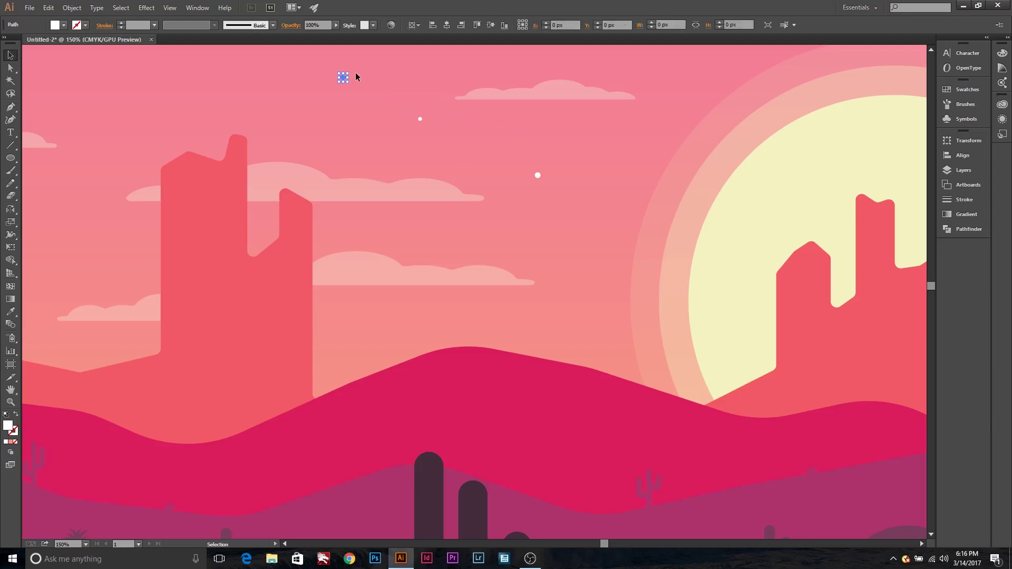
pyautogui.click(387, 113)
pyautogui.hotkey('ctrl', '1')
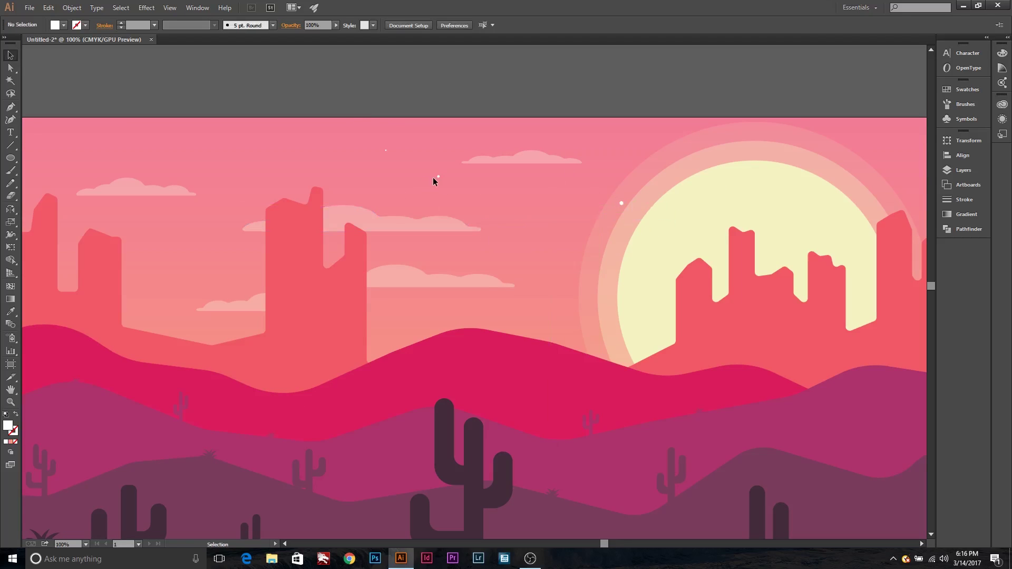
pyautogui.moveTo(386, 150); pyautogui.dragTo(317, 150)
pyautogui.moveTo(438, 176)
pyautogui.mouseDown()
pyautogui.moveTo(532, 215)
pyautogui.moveTo(564, 187)
pyautogui.mouseUp()
pyautogui.moveTo(621, 203); pyautogui.dragTo(869, 196)
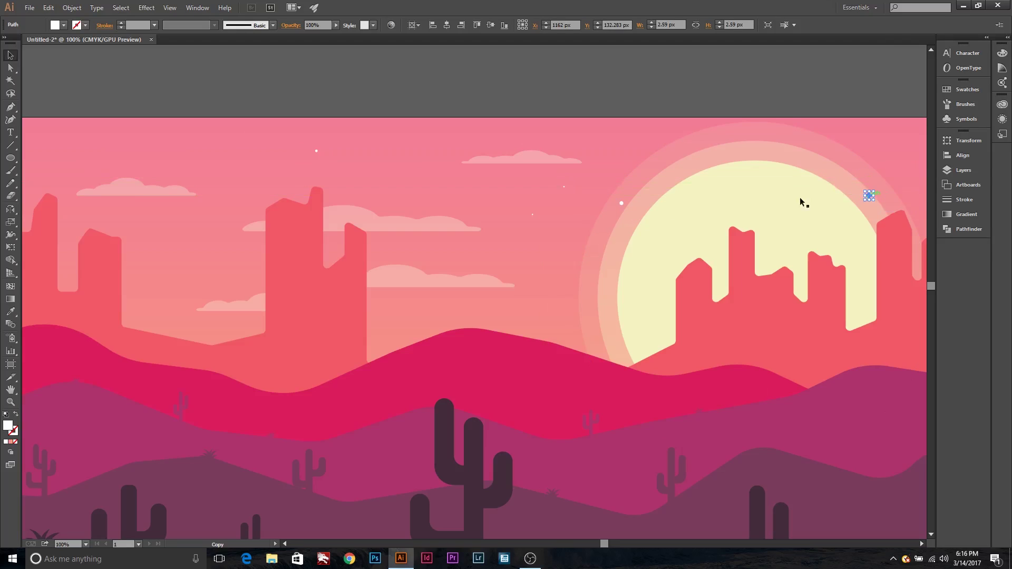
pyautogui.moveTo(621, 203)
pyautogui.mouseDown()
pyautogui.moveTo(217, 151)
pyautogui.moveTo(160, 239)
pyautogui.mouseUp()
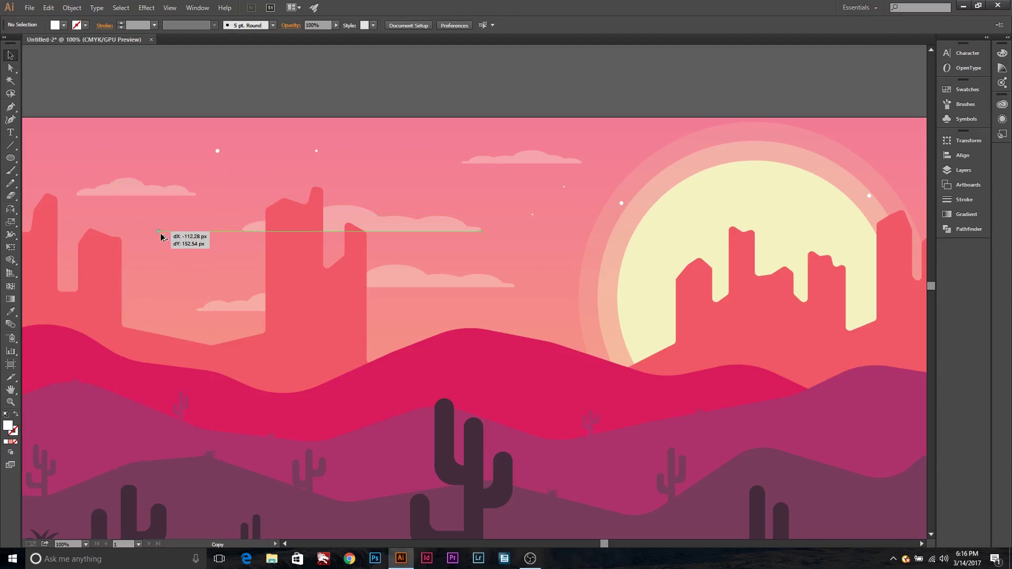
pyautogui.moveTo(182, 137); pyautogui.dragTo(352, 127)
pyautogui.moveTo(486, 142); pyautogui.dragTo(195, 138)
pyautogui.moveTo(701, 98); pyautogui.dragTo(592, 71)
pyautogui.moveTo(86, 111); pyautogui.dragTo(589, 219)
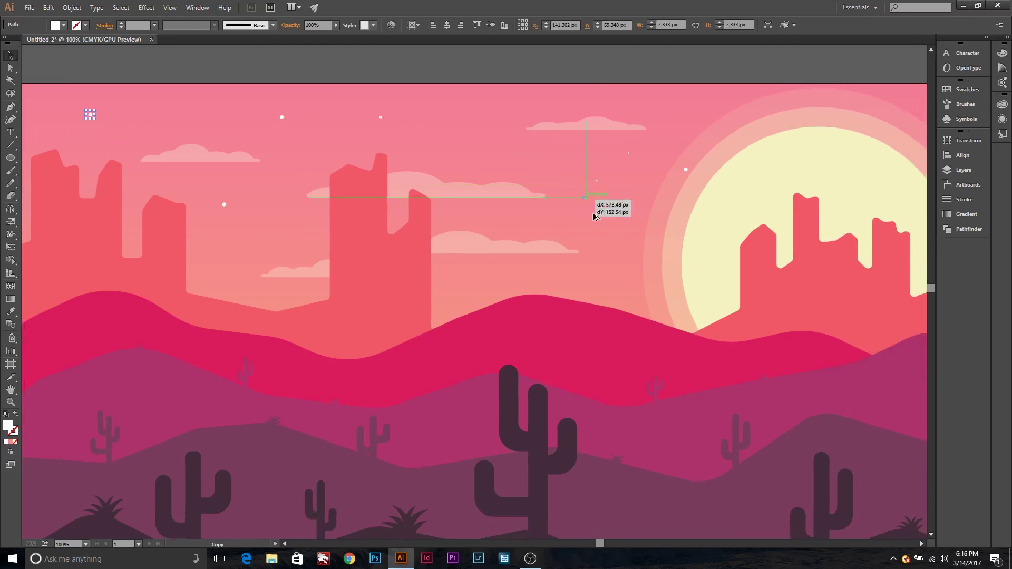
pyautogui.moveTo(671, 169)
pyautogui.mouseDown()
pyautogui.moveTo(441, 150)
pyautogui.moveTo(422, 80)
pyautogui.mouseUp()
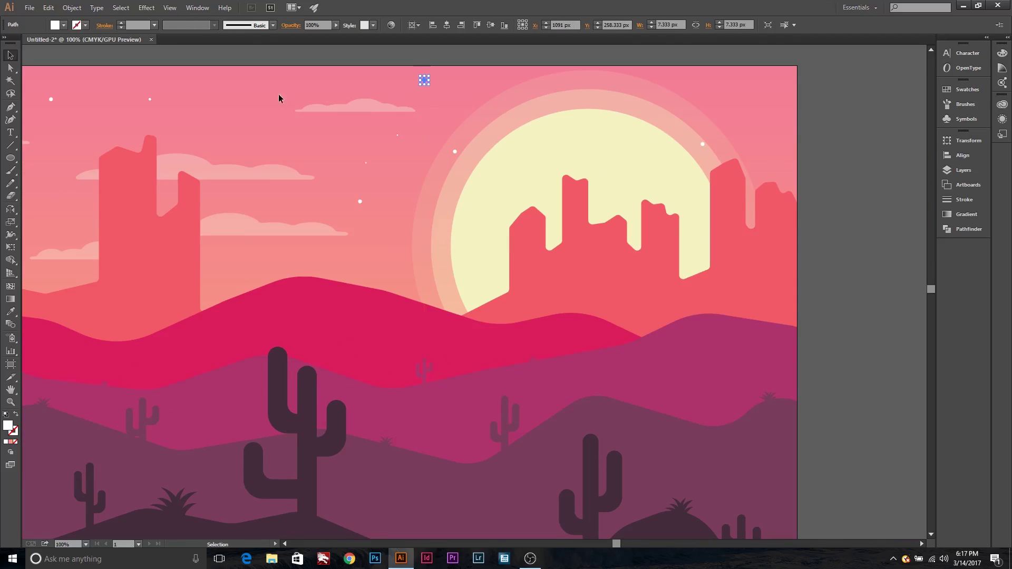
# Add more star dots in the right and far-left sky
pyautogui.click(221, 150)
pyautogui.moveTo(232, 156)
pyautogui.mouseDown()
pyautogui.moveTo(438, 170)
pyautogui.moveTo(178, 121)
pyautogui.moveTo(663, 179)
pyautogui.mouseUp()
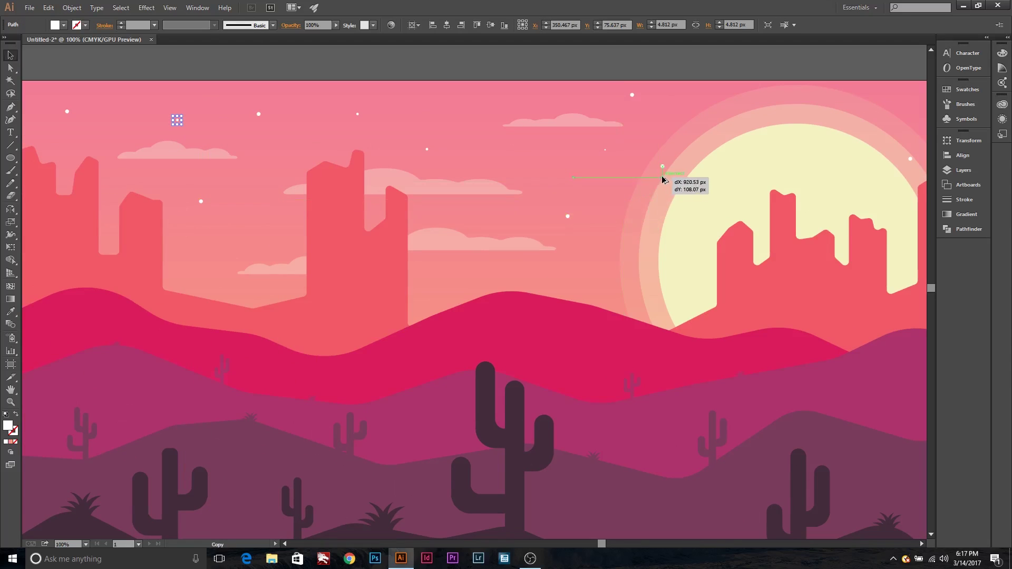
pyautogui.click(510, 138)
pyautogui.moveTo(178, 123)
pyautogui.mouseDown()
pyautogui.moveTo(78, 120)
pyautogui.moveTo(249, 231)
pyautogui.mouseUp()
pyautogui.moveTo(144, 171); pyautogui.dragTo(273, 178)
pyautogui.moveTo(377, 237); pyautogui.dragTo(138, 128)
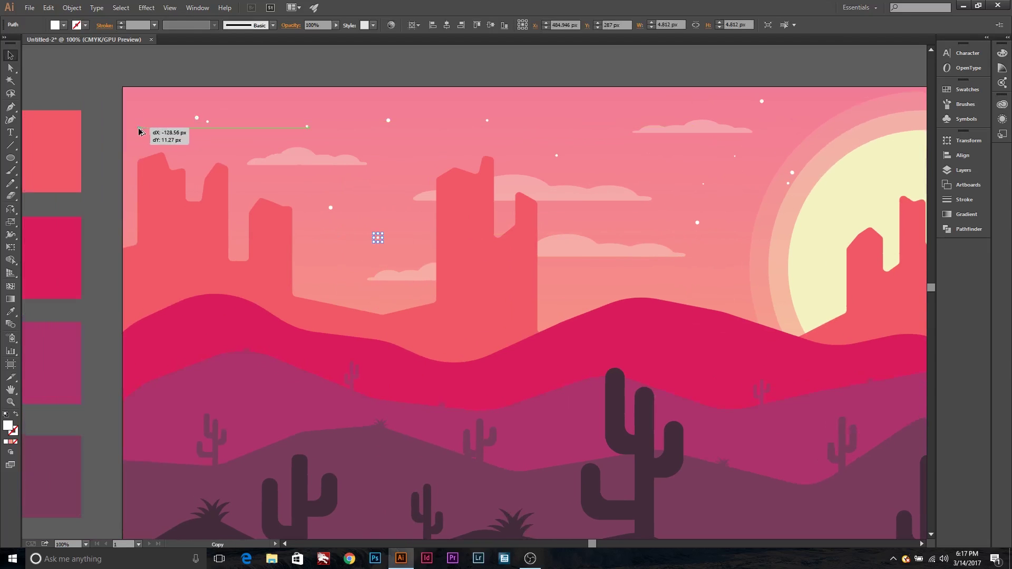
pyautogui.click(435, 138)
pyautogui.moveTo(546, 115)
pyautogui.mouseDown()
pyautogui.moveTo(564, 110)
pyautogui.moveTo(653, 221)
pyautogui.moveTo(721, 276)
pyautogui.moveTo(807, 117)
pyautogui.mouseUp()
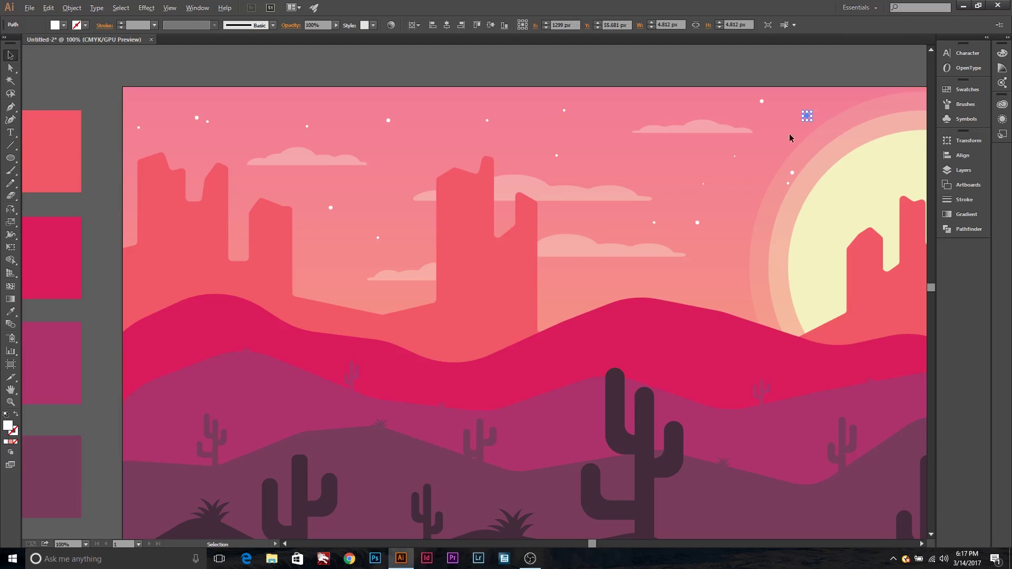
pyautogui.click(757, 155)
# Place star copies over the sun's glow and two more in the upper right
pyautogui.moveTo(718, 273); pyautogui.dragTo(449, 231)
pyautogui.moveTo(490, 180); pyautogui.dragTo(556, 114)
pyautogui.moveTo(676, 124); pyautogui.dragTo(675, 125)
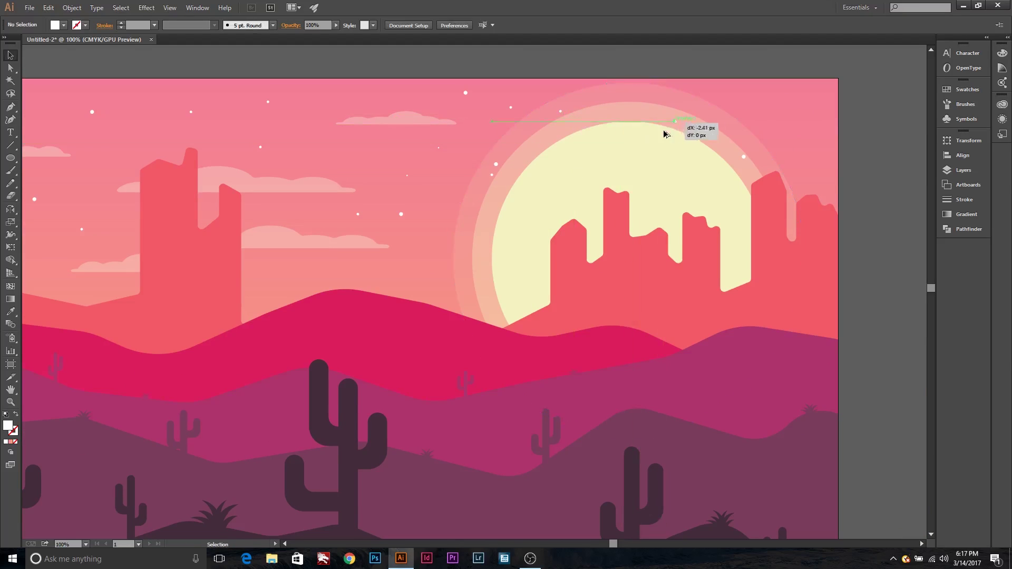
pyautogui.moveTo(452, 238); pyautogui.dragTo(452, 238)
pyautogui.click(804, 135)
pyautogui.moveTo(791, 119)
pyautogui.mouseDown()
pyautogui.moveTo(777, 100)
pyautogui.moveTo(817, 143)
pyautogui.mouseUp()
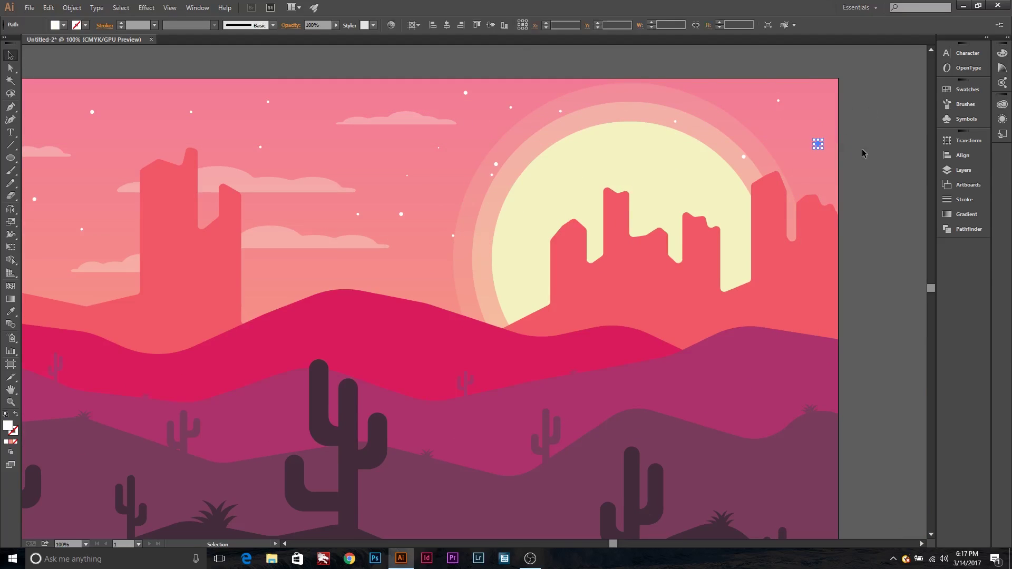
pyautogui.scroll(2, 355, 290)
pyautogui.scroll(-1, 359, 283)
pyautogui.scroll(1, 526, 86)
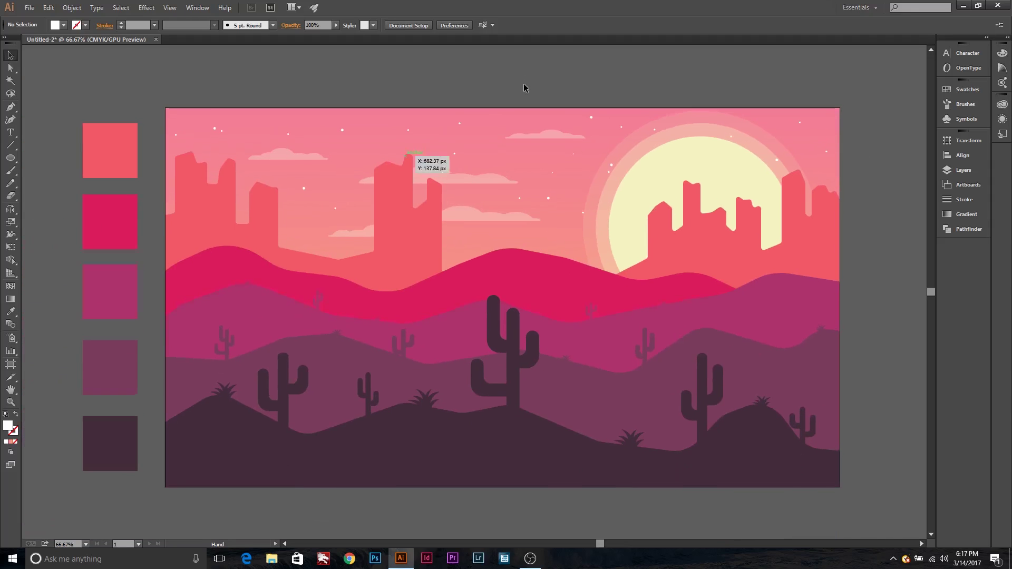
# Scatter white star copies across the right and middle of the pink sky
pyautogui.scroll(1, 524, 84)
pyautogui.scroll(-1, 530, 146)
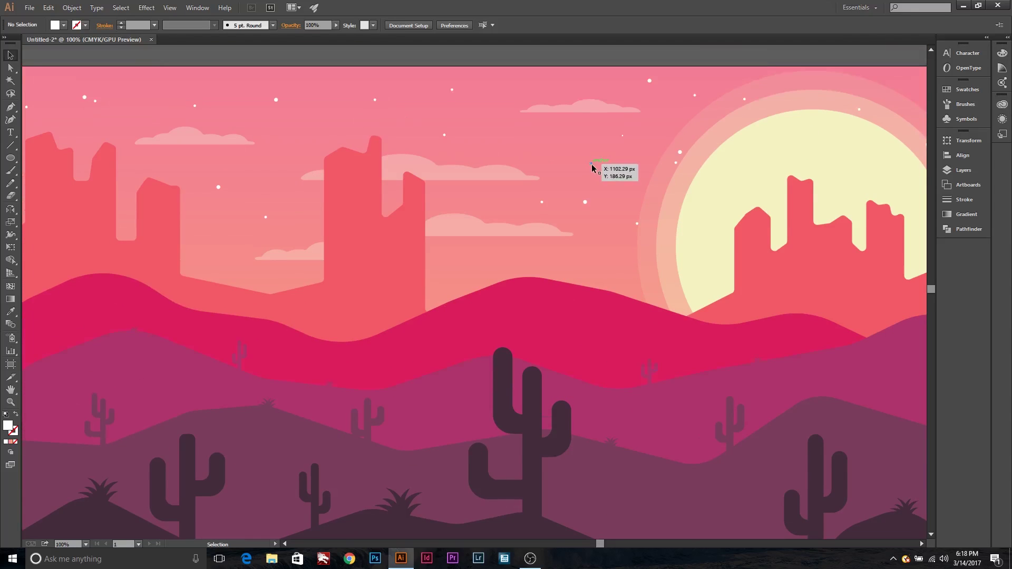
pyautogui.moveTo(592, 168); pyautogui.dragTo(485, 115)
pyautogui.scroll(1, 494, 129)
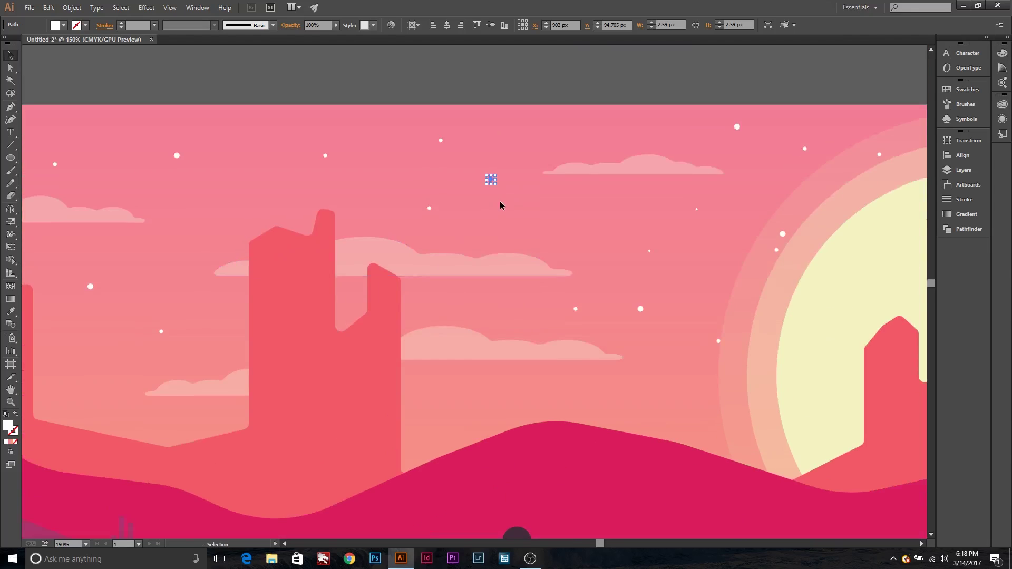
pyautogui.moveTo(490, 180)
pyautogui.mouseDown()
pyautogui.moveTo(473, 299)
pyautogui.moveTo(507, 401)
pyautogui.moveTo(651, 398)
pyautogui.moveTo(603, 216)
pyautogui.mouseUp()
pyautogui.click(624, 141)
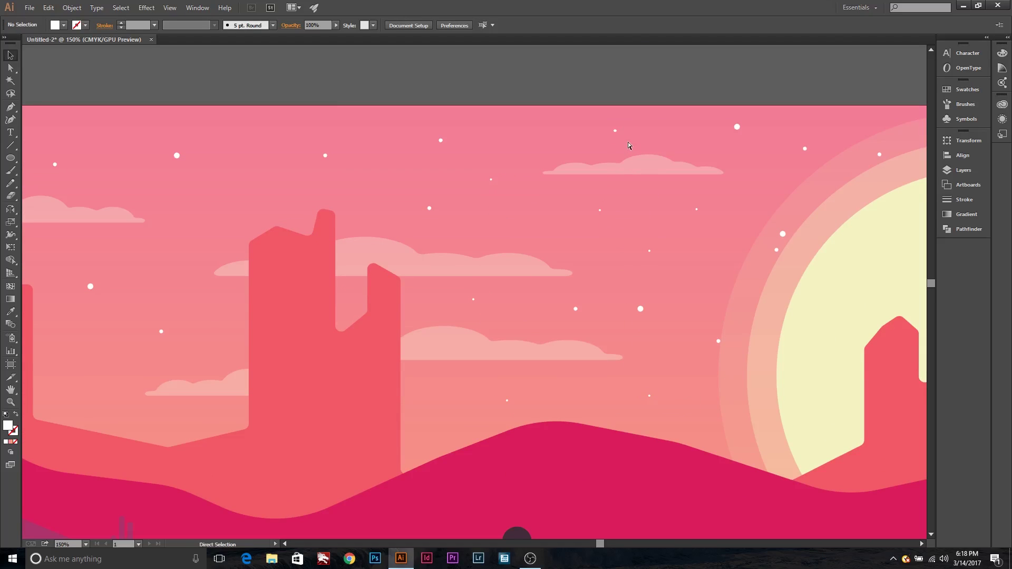
pyautogui.moveTo(813, 196); pyautogui.dragTo(759, 375)
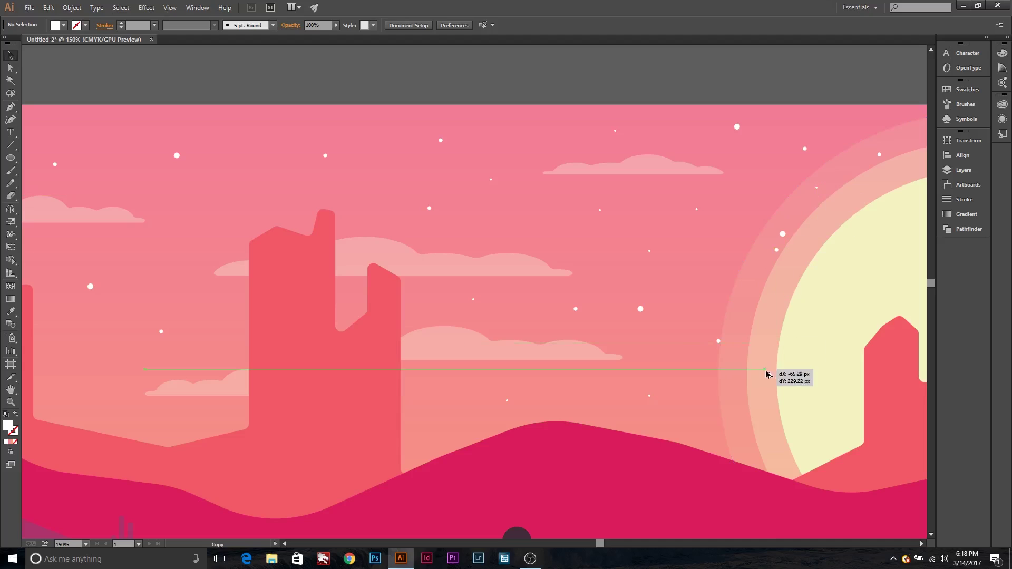
pyautogui.moveTo(747, 328); pyautogui.dragTo(743, 298)
pyautogui.moveTo(601, 215)
pyautogui.mouseDown()
pyautogui.moveTo(187, 211)
pyautogui.moveTo(267, 178)
pyautogui.moveTo(227, 124)
pyautogui.moveTo(82, 133)
pyautogui.mouseUp()
# Add more star copies in the upper left sky and among the mesas
pyautogui.moveTo(145, 283); pyautogui.dragTo(97, 368)
pyautogui.moveTo(136, 247)
pyautogui.mouseDown()
pyautogui.moveTo(64, 170)
pyautogui.moveTo(184, 154)
pyautogui.mouseUp()
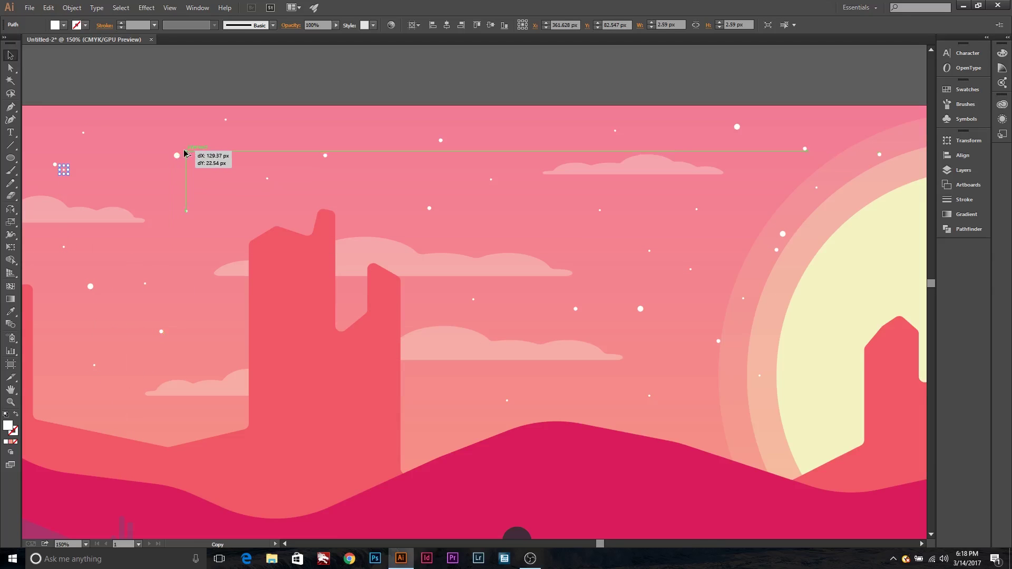
pyautogui.moveTo(129, 174); pyautogui.dragTo(465, 203)
pyautogui.moveTo(399, 198); pyautogui.dragTo(230, 251)
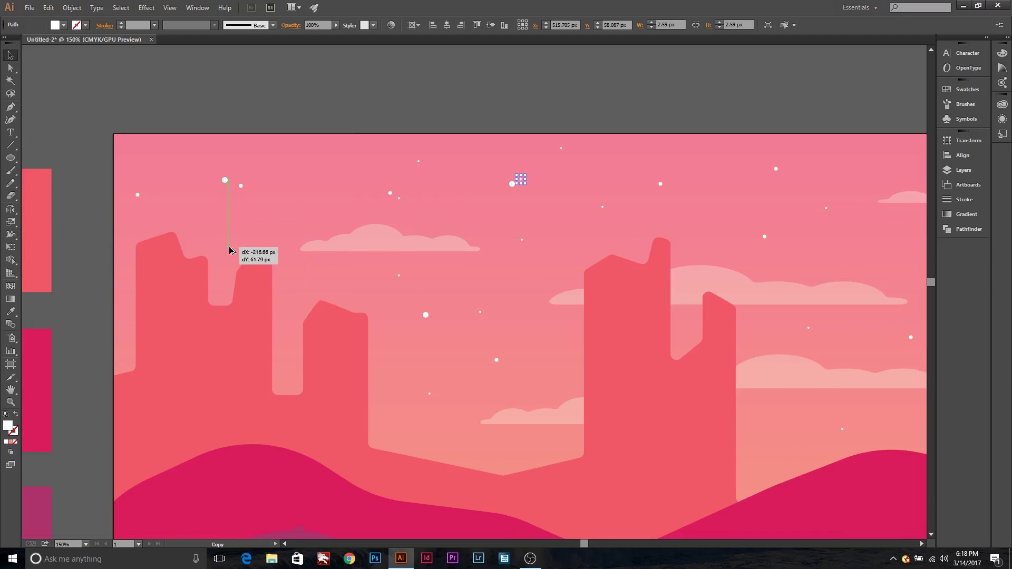
pyautogui.moveTo(241, 185); pyautogui.dragTo(321, 149)
pyautogui.moveTo(221, 252); pyautogui.dragTo(286, 215)
pyautogui.moveTo(188, 215)
pyautogui.mouseDown()
pyautogui.moveTo(192, 154)
pyautogui.moveTo(126, 230)
pyautogui.mouseUp()
pyautogui.click(539, 273)
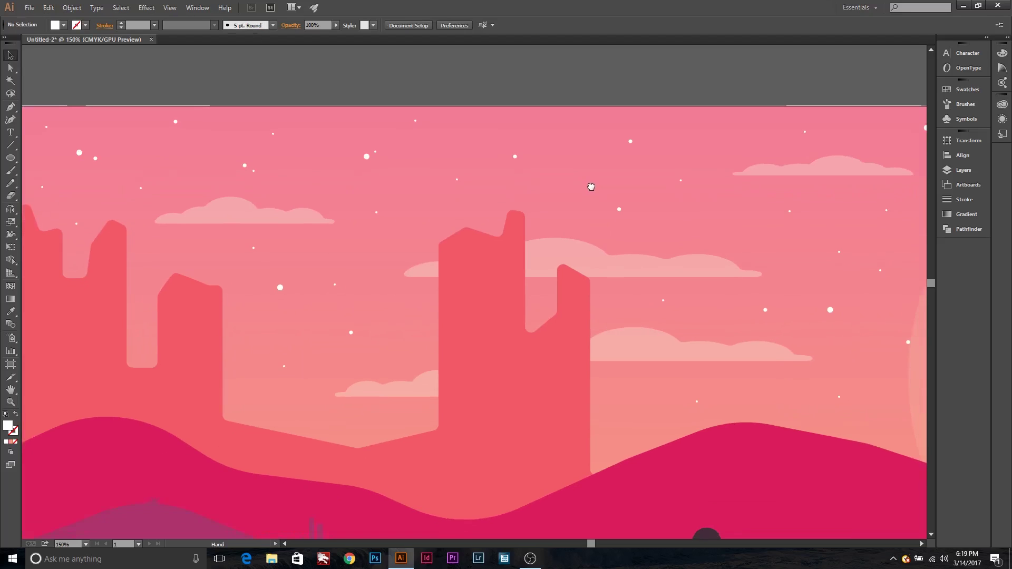
# Place further star copies near the mesas and around the sun's halo
pyautogui.moveTo(540, 273); pyautogui.dragTo(311, 183)
pyautogui.moveTo(204, 161)
pyautogui.mouseDown()
pyautogui.moveTo(242, 213)
pyautogui.moveTo(268, 171)
pyautogui.mouseUp()
pyautogui.click(408, 286)
pyautogui.moveTo(410, 190); pyautogui.dragTo(790, 134)
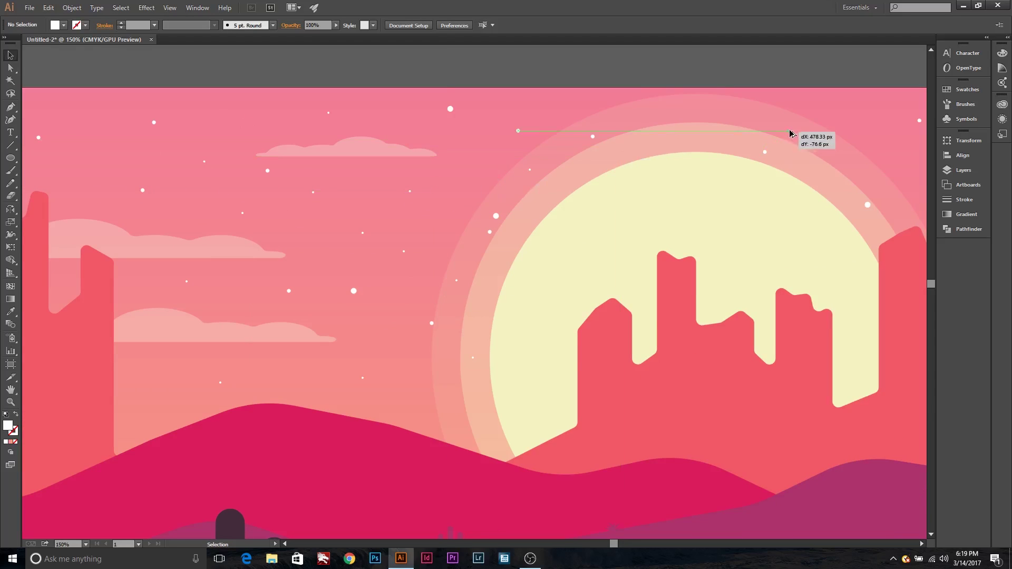
pyautogui.moveTo(410, 191); pyautogui.dragTo(695, 113)
pyautogui.moveTo(409, 191)
pyautogui.mouseDown()
pyautogui.moveTo(875, 194)
pyautogui.moveTo(845, 179)
pyautogui.moveTo(655, 209)
pyautogui.moveTo(787, 152)
pyautogui.moveTo(751, 217)
pyautogui.mouseUp()
pyautogui.moveTo(789, 153)
pyautogui.mouseDown()
pyautogui.moveTo(742, 158)
pyautogui.moveTo(761, 196)
pyautogui.mouseUp()
pyautogui.click(859, 216)
pyautogui.hotkey('ctrl', '-')
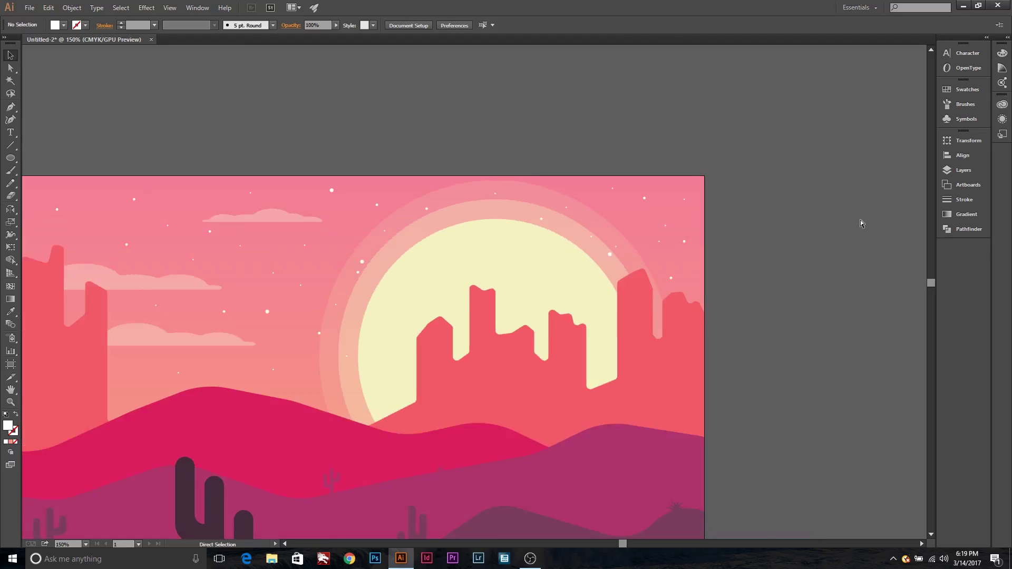
# Add a few more star copies in the lower sky above the hills
pyautogui.hotkey('ctrl', '-')
pyautogui.moveTo(423, 302); pyautogui.dragTo(555, 253)
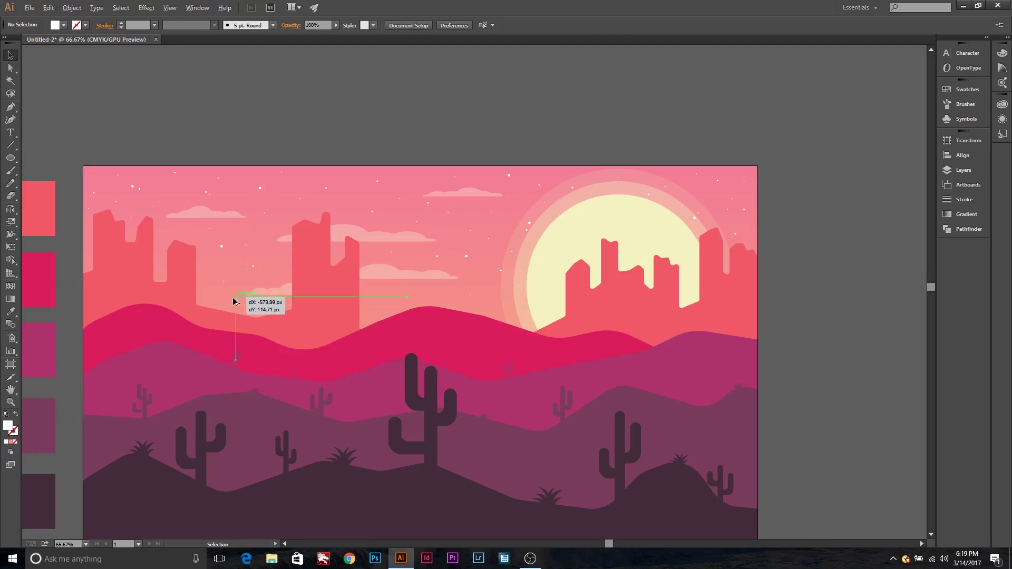
pyautogui.moveTo(235, 301); pyautogui.dragTo(234, 299)
pyautogui.moveTo(372, 211); pyautogui.dragTo(377, 303)
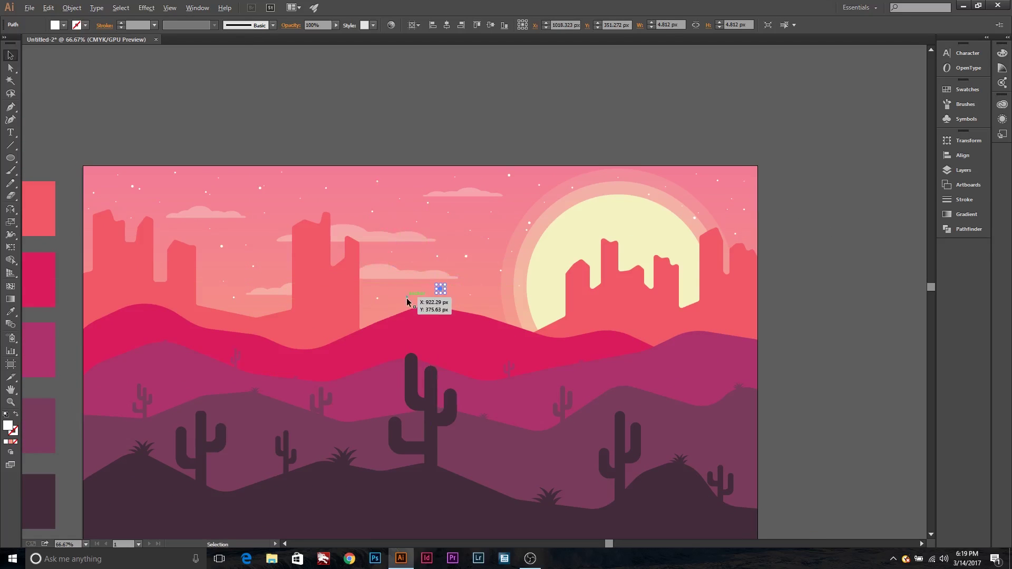
pyautogui.moveTo(414, 259)
pyautogui.mouseDown()
pyautogui.moveTo(493, 310)
pyautogui.moveTo(403, 305)
pyautogui.mouseUp()
pyautogui.click(472, 296)
pyautogui.click(269, 301)
pyautogui.moveTo(221, 279); pyautogui.dragTo(260, 272)
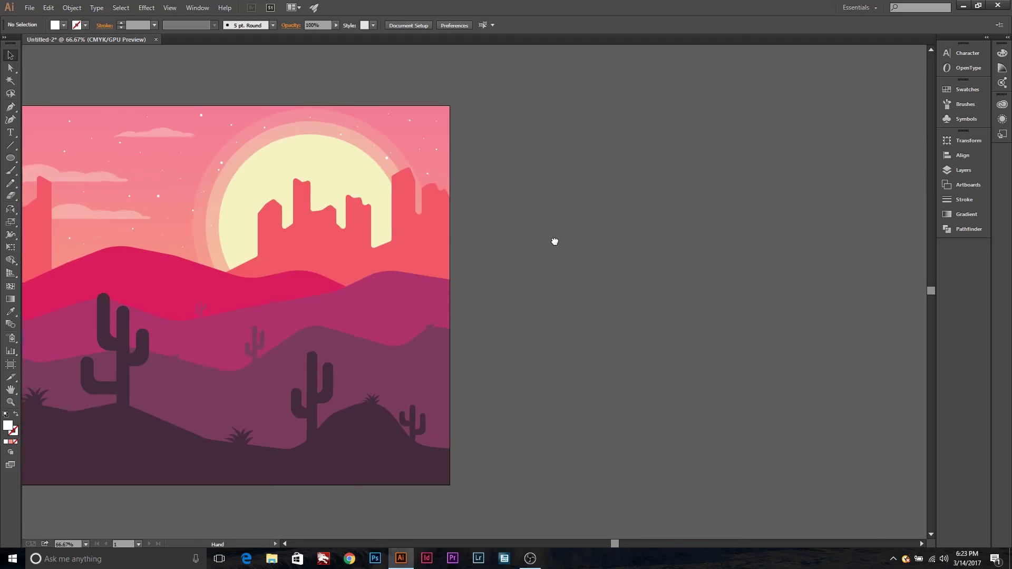
# Draw a tall, narrow white triangle with the Polygon tool beside the artboard
pyautogui.moveTo(554, 242); pyautogui.dragTo(533, 243)
pyautogui.moveTo(11, 157); pyautogui.dragTo(40, 199)
pyautogui.moveTo(623, 199)
pyautogui.mouseDown()
pyautogui.moveTo(638, 209)
pyautogui.moveTo(627, 487)
pyautogui.mouseUp()
pyautogui.click(9, 56)
pyautogui.scroll(-3, 696, 286)
# Add a white circle of about 53 px at the spike's base
pyautogui.click(692, 268)
pyautogui.hotkey('ctrl', '+')
pyautogui.hotkey('ctrl', '+')
pyautogui.hotkey('ctrl', '+')
pyautogui.press('l')
pyautogui.moveTo(486, 350)
pyautogui.mouseDown()
pyautogui.moveTo(560, 408)
pyautogui.moveTo(553, 385)
pyautogui.moveTo(552, 406)
pyautogui.mouseUp()
pyautogui.press('v')
pyautogui.moveTo(585, 363); pyautogui.dragTo(578, 366)
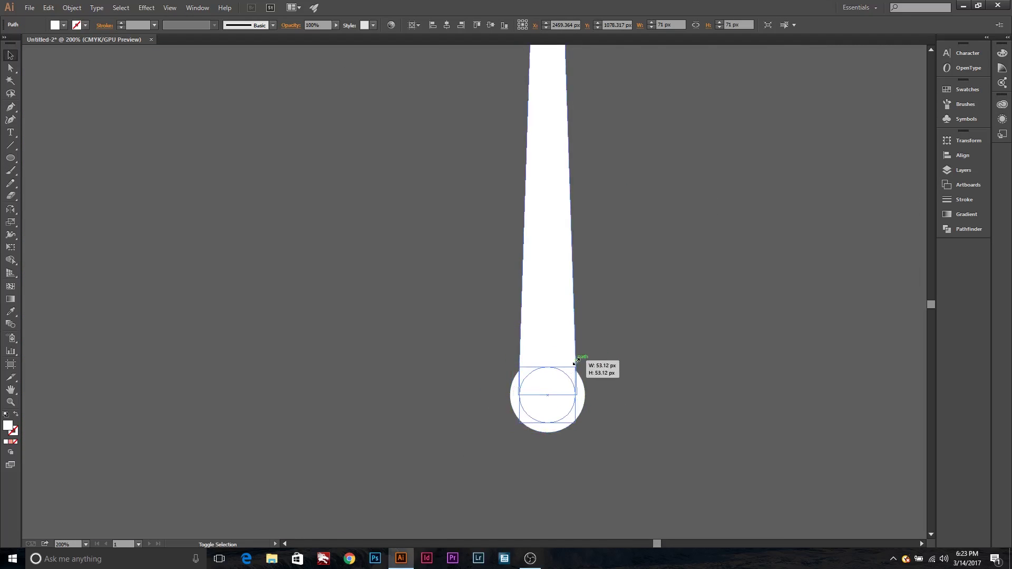
pyautogui.click(613, 390)
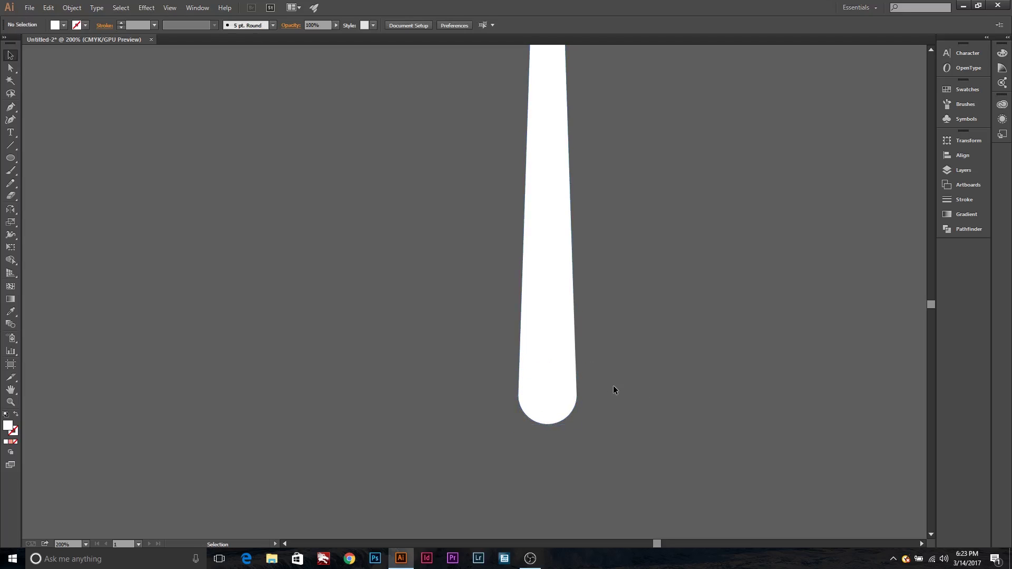
# Unite the circle and spike into one shape with Pathfinder
pyautogui.hotkey('ctrl', 'a')
pyautogui.click(969, 229)
pyautogui.click(823, 156)
pyautogui.click(761, 245)
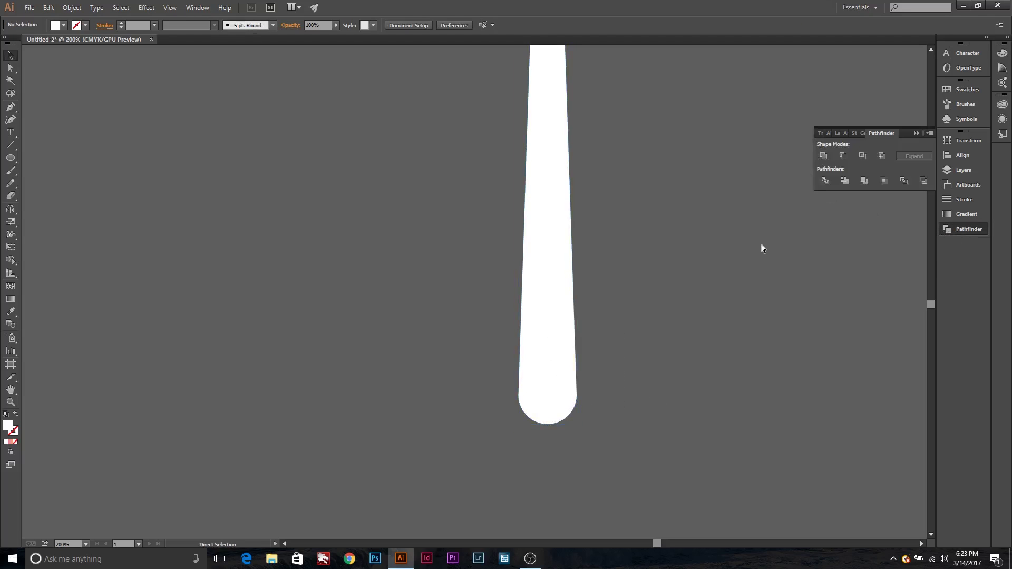
pyautogui.hotkey('ctrl', '-')
pyautogui.hotkey('ctrl', '-')
pyautogui.hotkey('ctrl', '-')
# Shorten the merged shooting star and move it into the sky beside the sun
pyautogui.click(498, 301)
pyautogui.moveTo(492, 98); pyautogui.dragTo(498, 138)
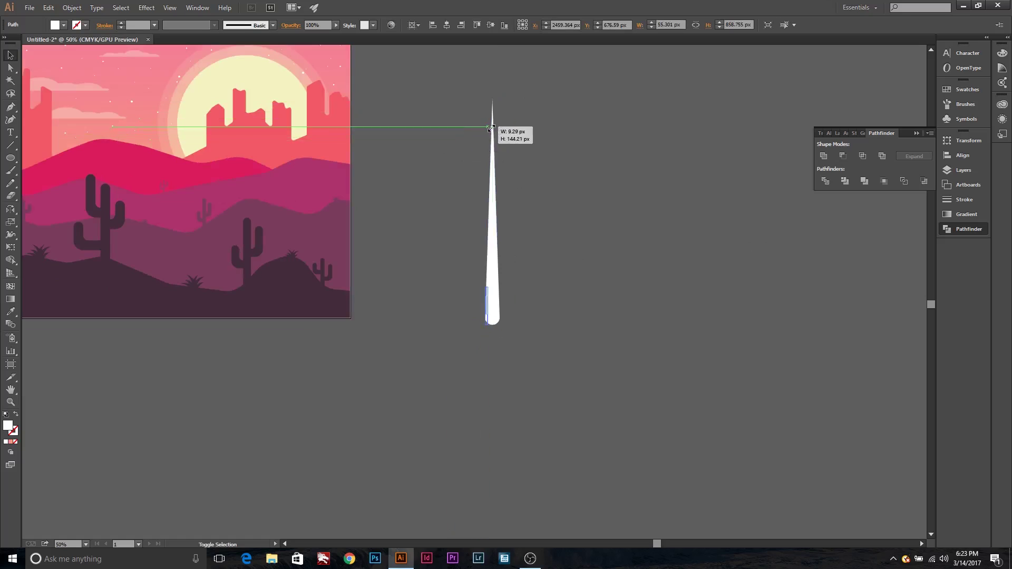
pyautogui.moveTo(488, 302); pyautogui.dragTo(176, 111)
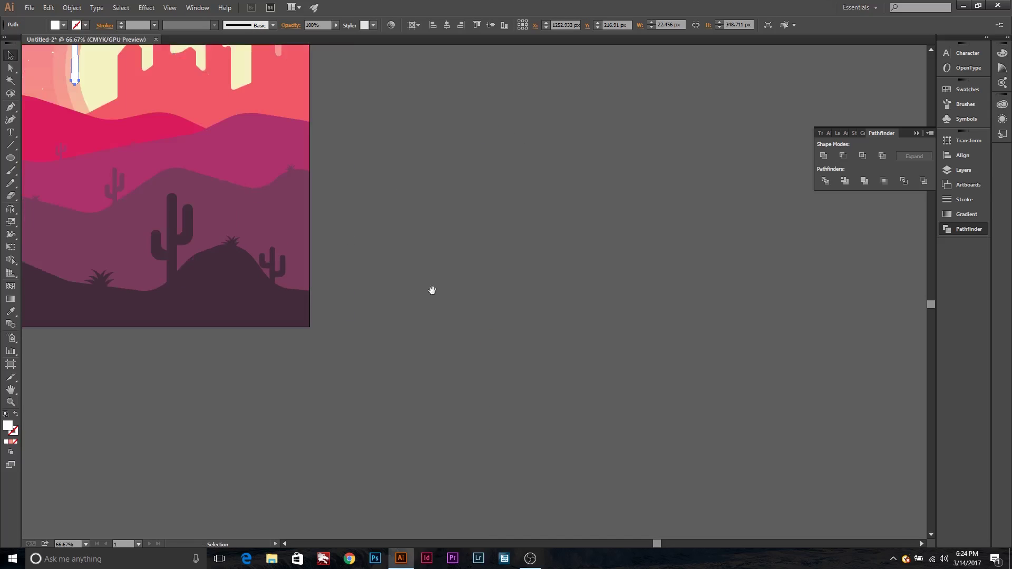
pyautogui.hotkey('ctrl', '+')
pyautogui.hotkey('ctrl', '+')
pyautogui.hotkey('ctrl', '+')
pyautogui.press('a')
pyautogui.press('v')
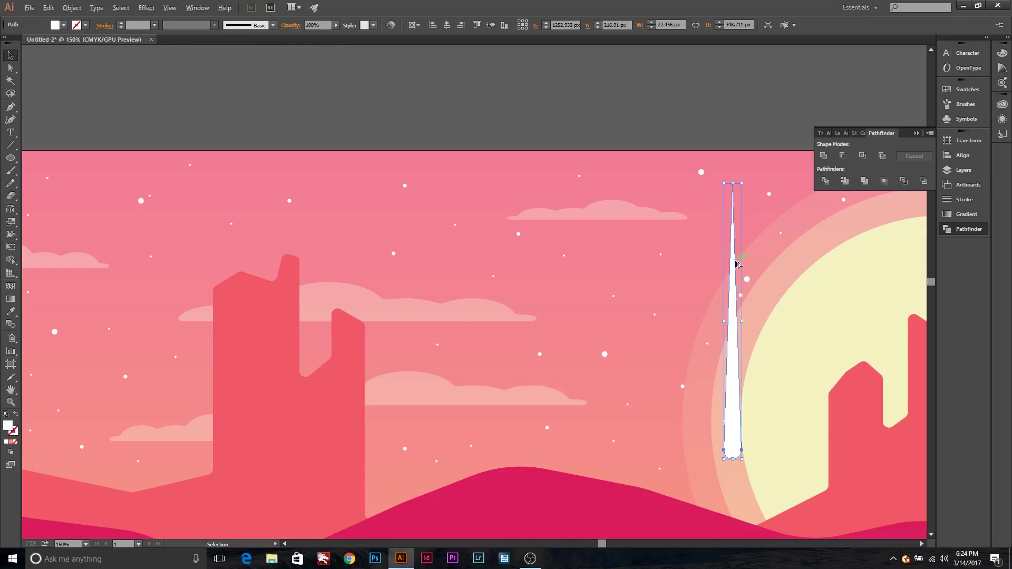
# Shrink the shooting star, rotate it diagonally and move it up and right
pyautogui.moveTo(740, 184); pyautogui.dragTo(732, 226)
pyautogui.moveTo(727, 334); pyautogui.dragTo(687, 351)
pyautogui.moveTo(751, 413)
pyautogui.mouseDown()
pyautogui.moveTo(765, 264)
pyautogui.moveTo(757, 251)
pyautogui.mouseUp()
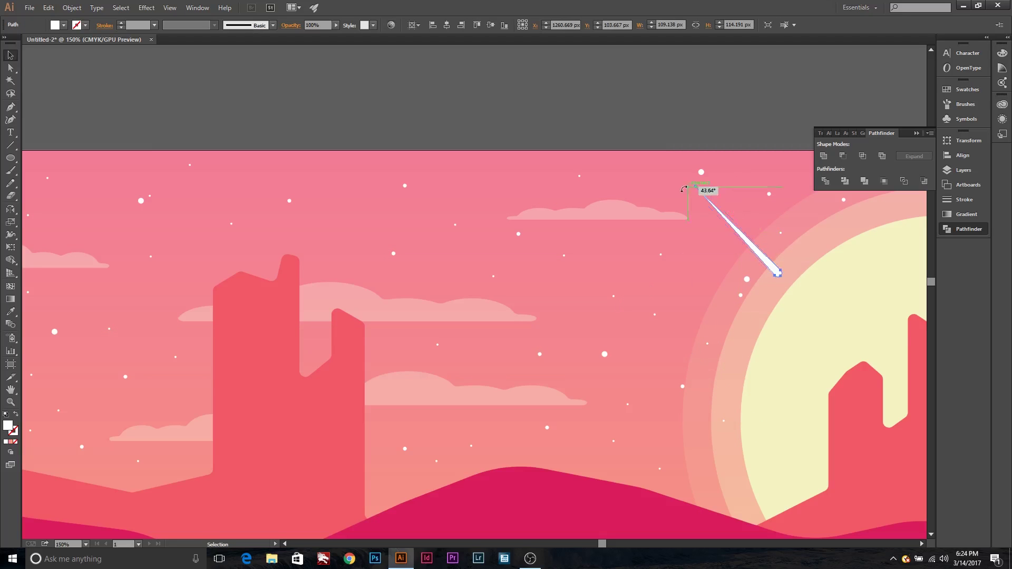
pyautogui.moveTo(659, 255); pyautogui.dragTo(259, 213)
# Duplicate the shooting star to the upper right, rotate both, and set the left one on the sun's edge
pyautogui.moveTo(301, 168); pyautogui.dragTo(685, 148)
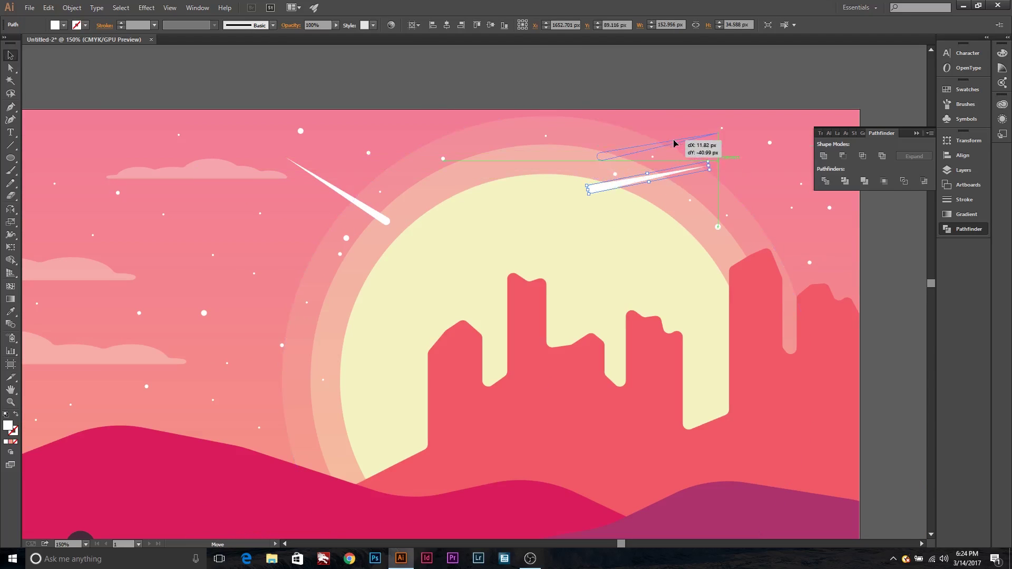
pyautogui.click(761, 213)
pyautogui.moveTo(290, 177); pyautogui.dragTo(283, 164)
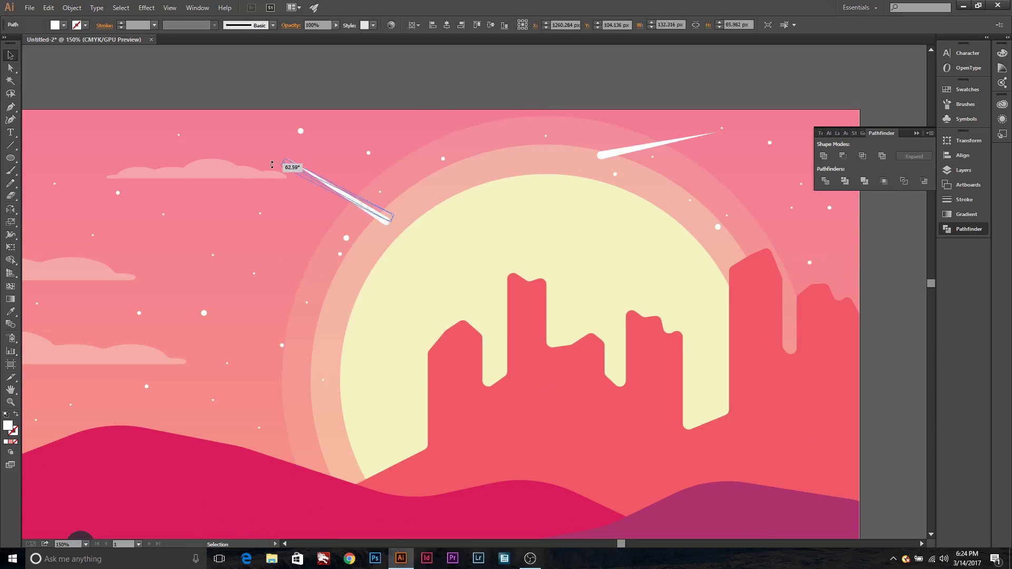
pyautogui.moveTo(352, 204); pyautogui.dragTo(303, 287)
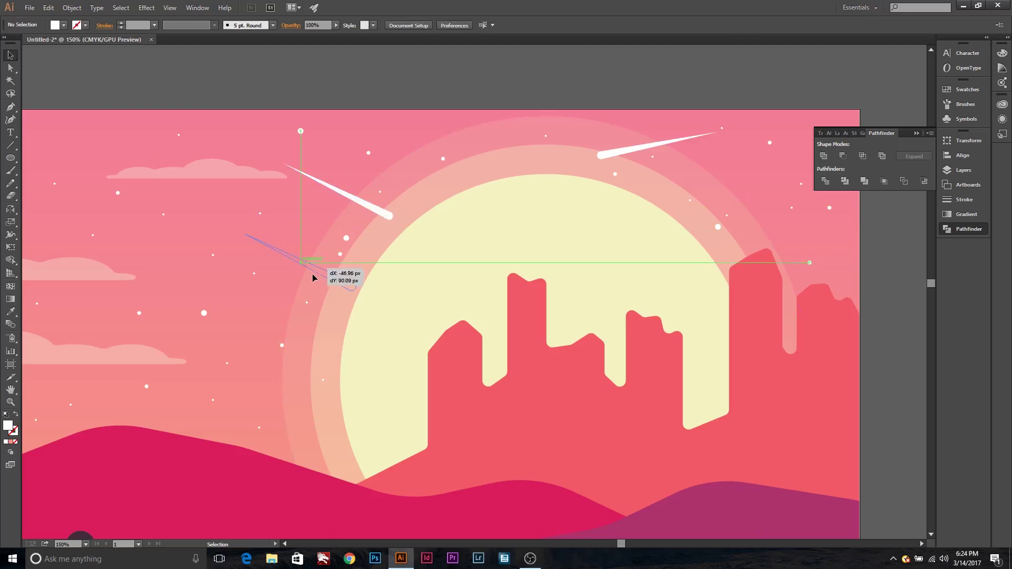
# Alt-drag another shooting-star copy into the upper left sky
pyautogui.hotkey('ctrl', '-')
pyautogui.hotkey('ctrl', '-')
pyautogui.scroll(-3, 485, 140)
pyautogui.hscroll(-3, 485, 140)
pyautogui.moveTo(721, 134); pyautogui.dragTo(311, 174)
pyautogui.click(316, 177)
# Delete the extra upper-left shooting-star copy and collapse the Pathfinder panel
pyautogui.press('Delete')
pyautogui.click(467, 124)
pyautogui.press('Return')
pyautogui.press('v')
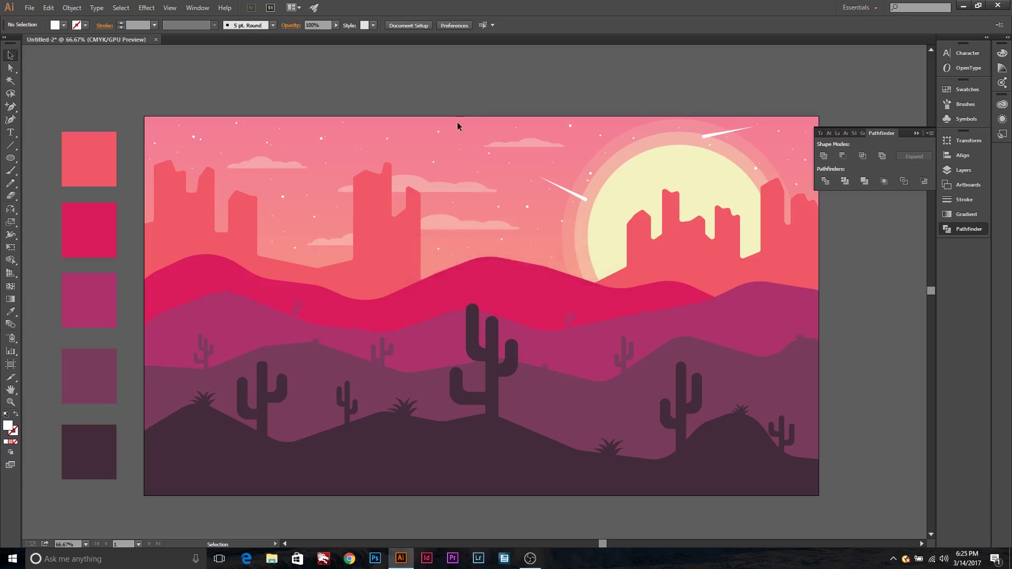
pyautogui.click(968, 229)
# Pan and zoom out to review the finished desert sunset scene
pyautogui.hotkey('ctrl', '1')
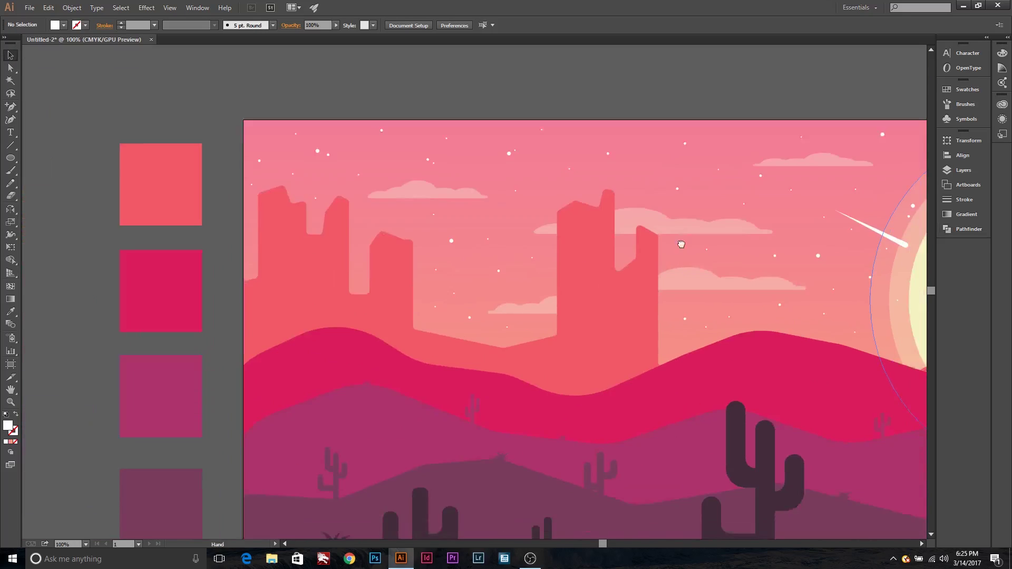
pyautogui.moveTo(627, 190); pyautogui.dragTo(205, 190)
pyautogui.hotkey('ctrl', '-')
pyautogui.moveTo(279, 122); pyautogui.dragTo(402, 103)
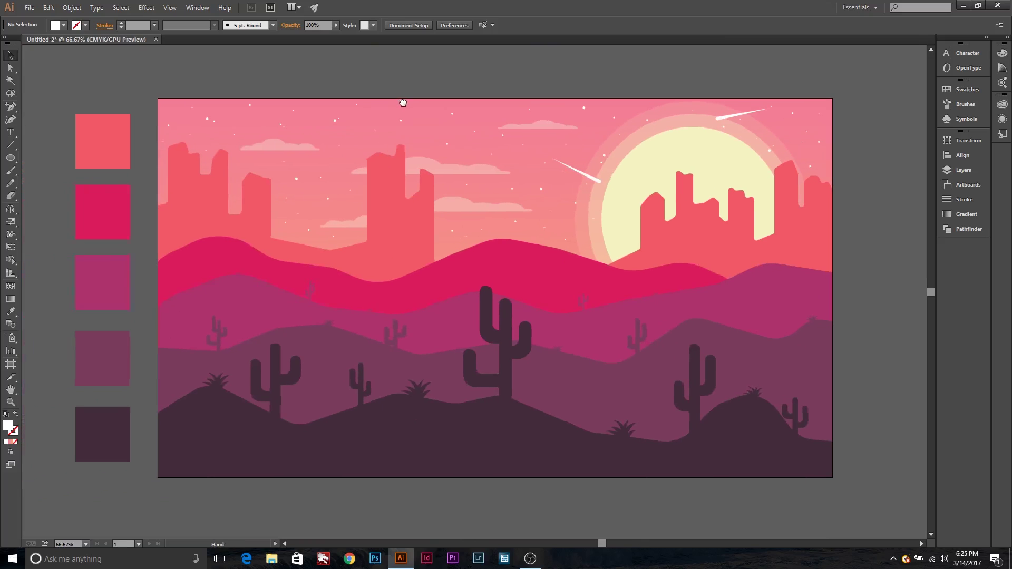